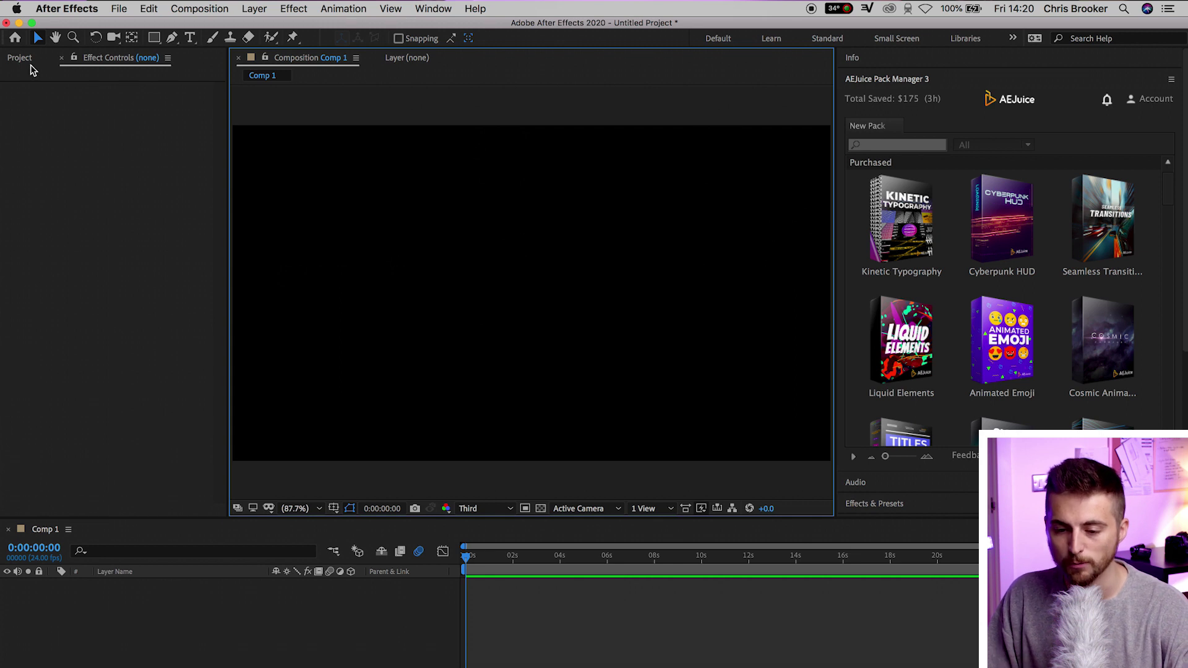
# - Import the "ES_Head is under Water" MP3 from Downloads into the project, add it to the Comp 1 timeline and expand its audio properties
pyautogui.click(22, 58)
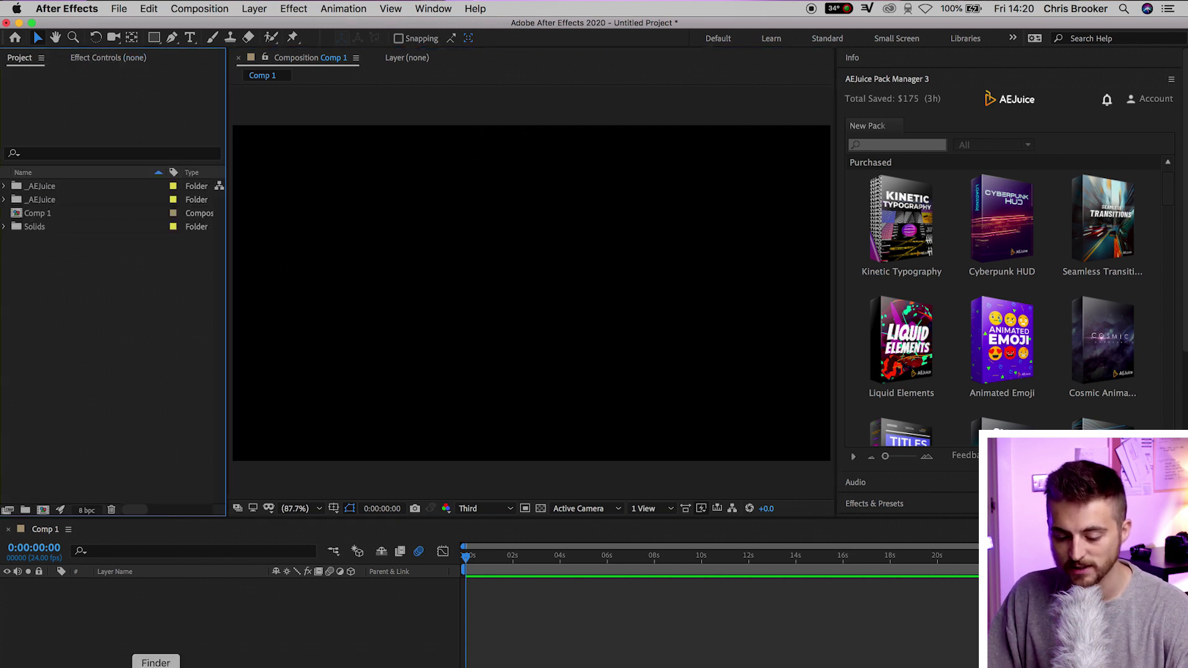
pyautogui.click(155, 662)
pyautogui.click(948, 267)
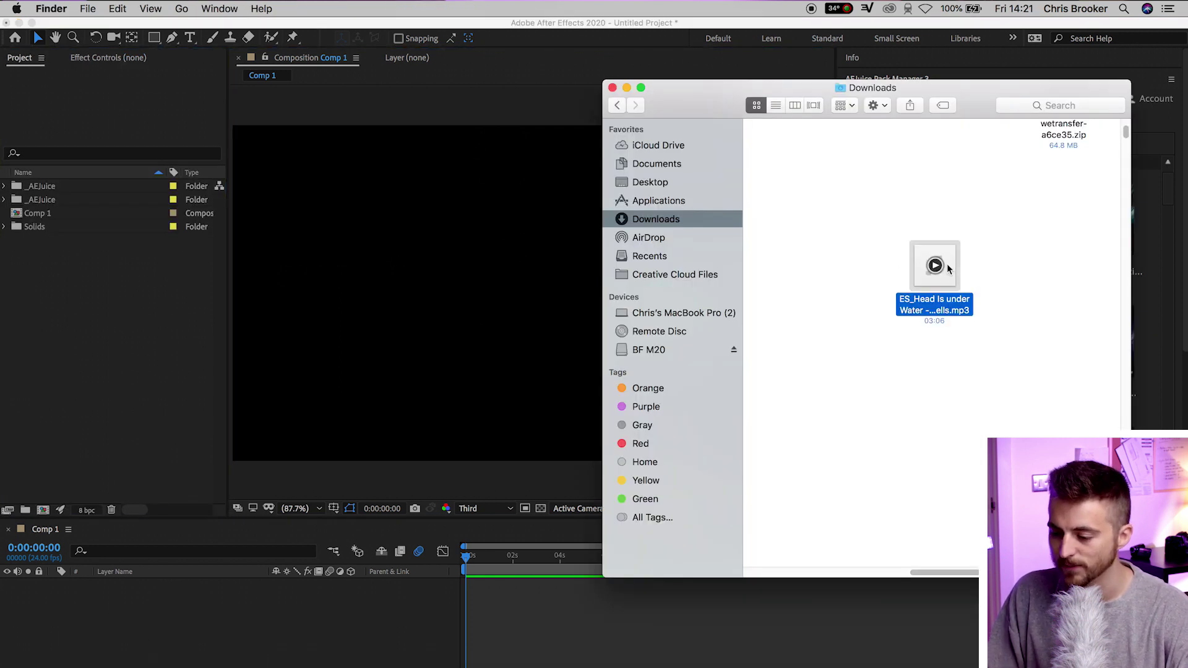
pyautogui.moveTo(948, 267); pyautogui.dragTo(73, 321)
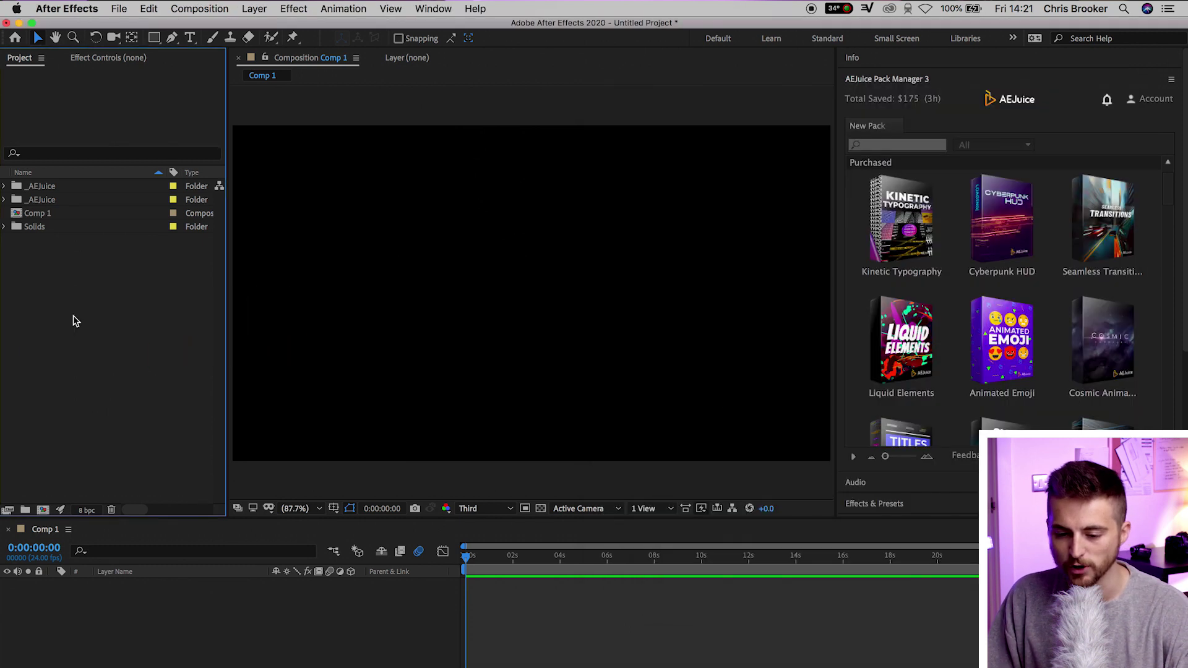
pyautogui.moveTo(62, 234); pyautogui.dragTo(122, 600)
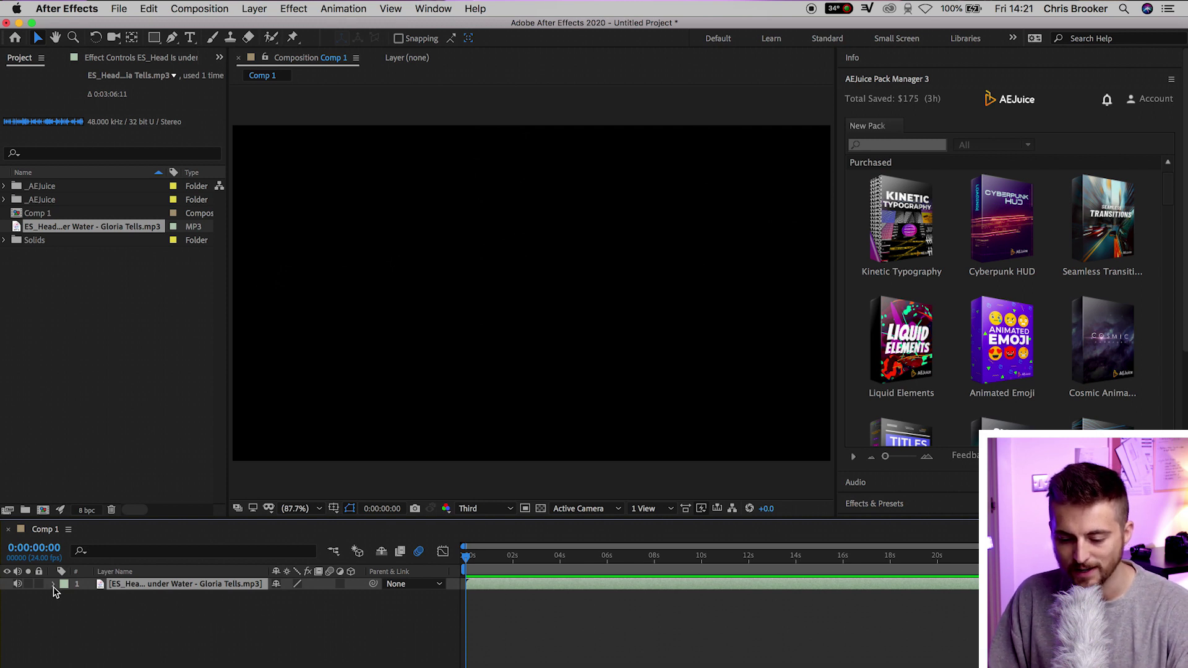
pyautogui.click(65, 597)
pyautogui.click(78, 621)
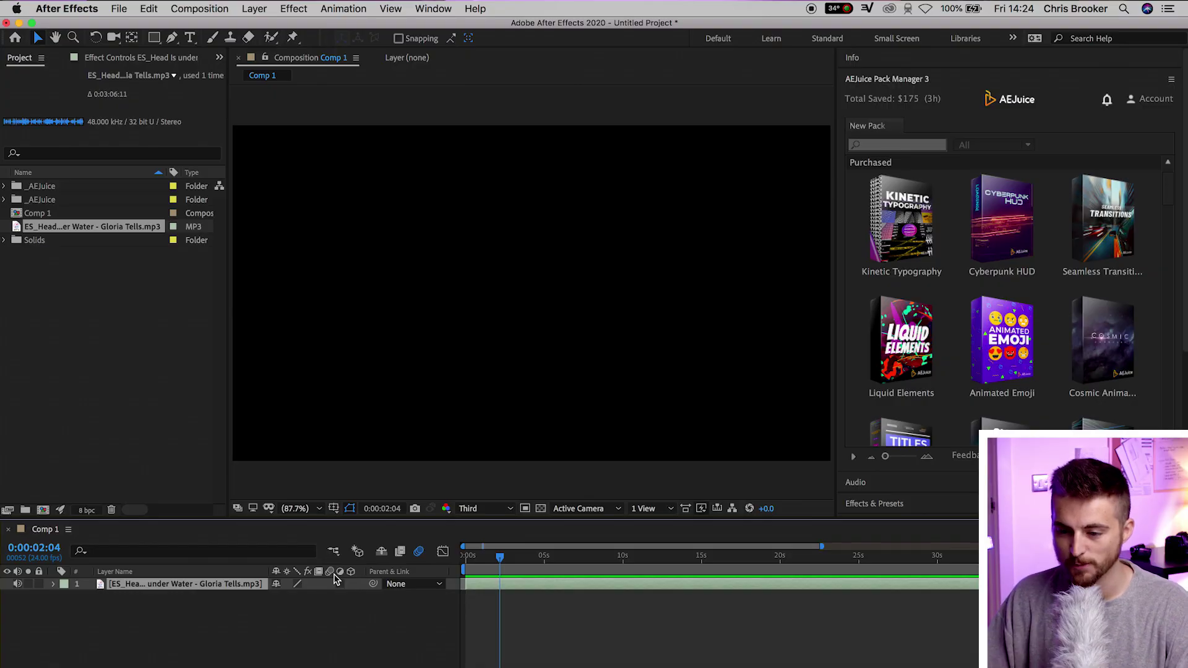
# - Create a dark gray solid layer and split it at 0:00:02:04, deleting the part after that time
pyautogui.click(258, 12)
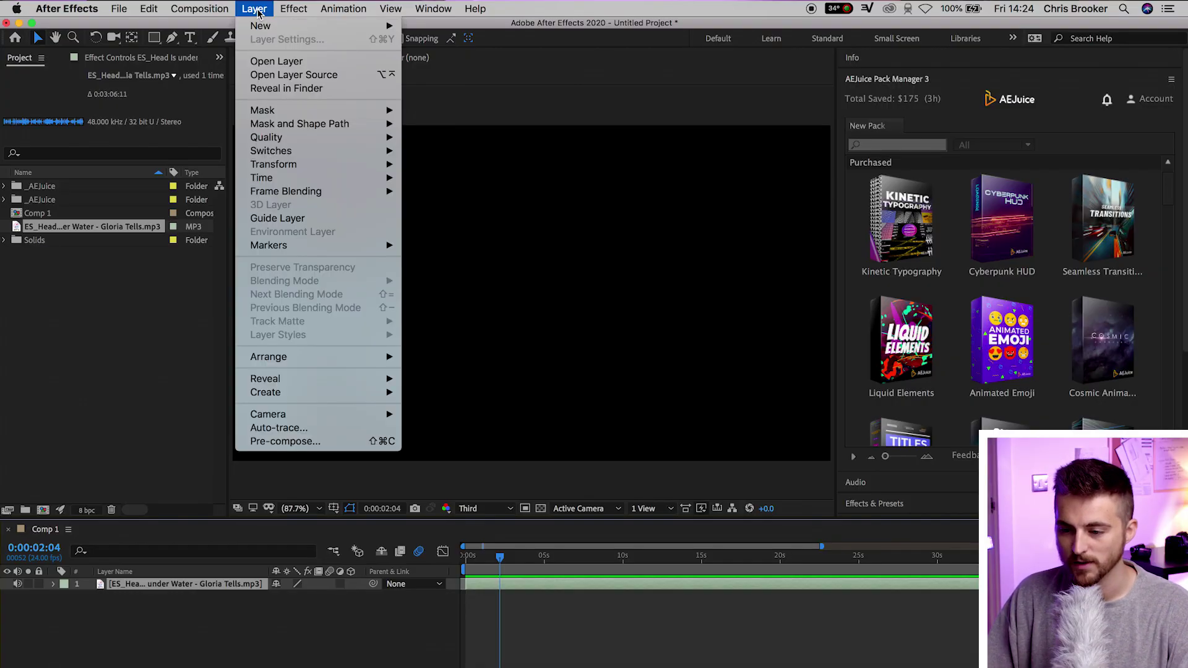
pyautogui.moveTo(259, 25)
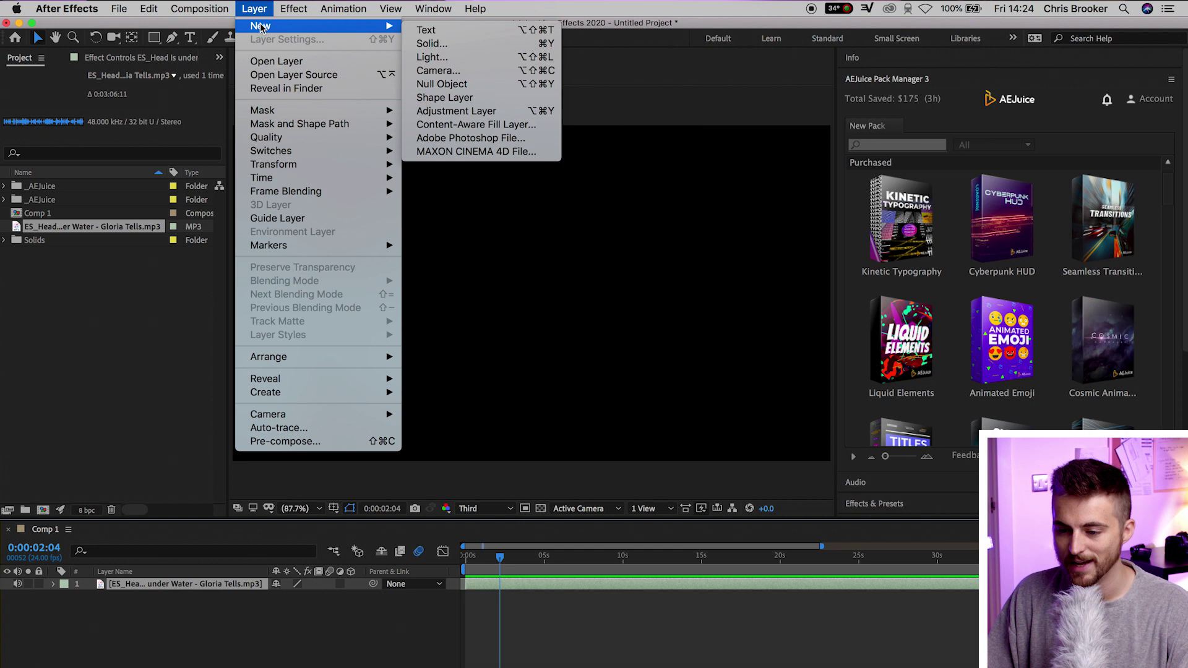
pyautogui.click(467, 45)
pyautogui.press('Return')
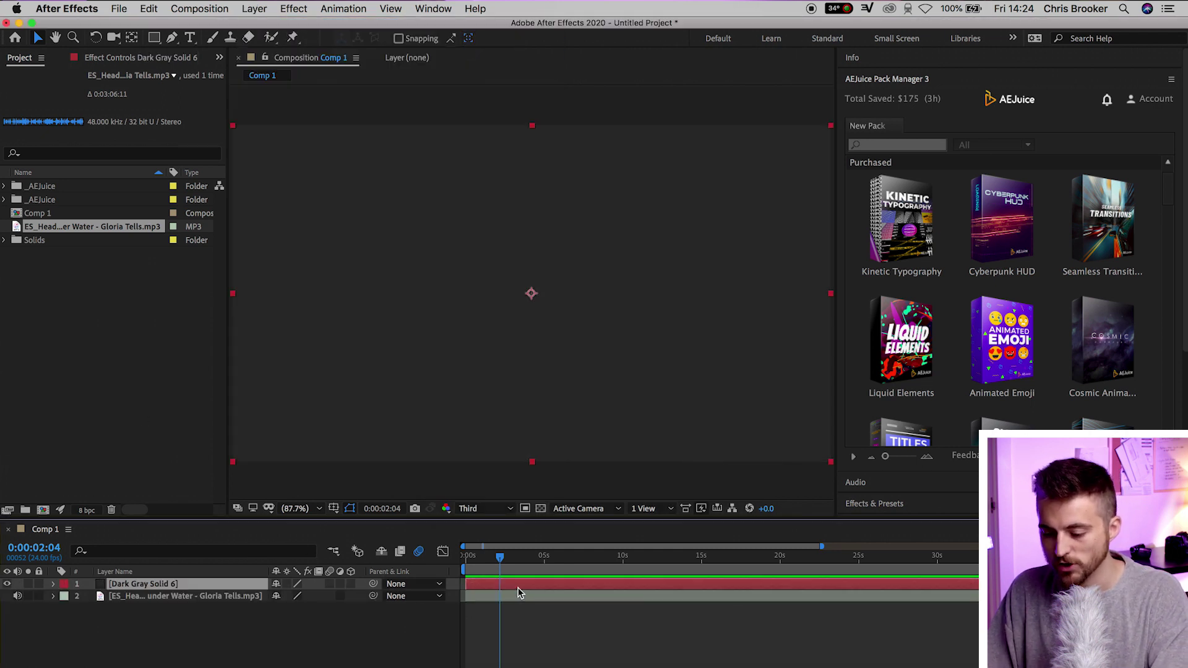
pyautogui.hotkey('alt', ']')
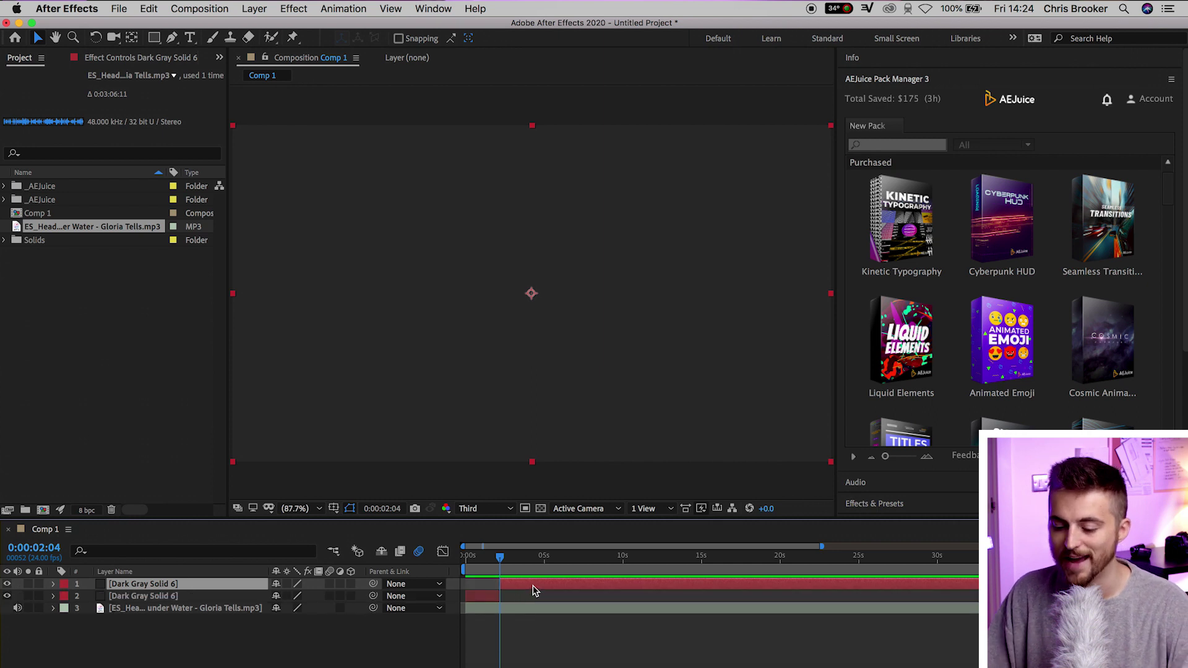
pyautogui.click(533, 590)
pyautogui.press('Home')
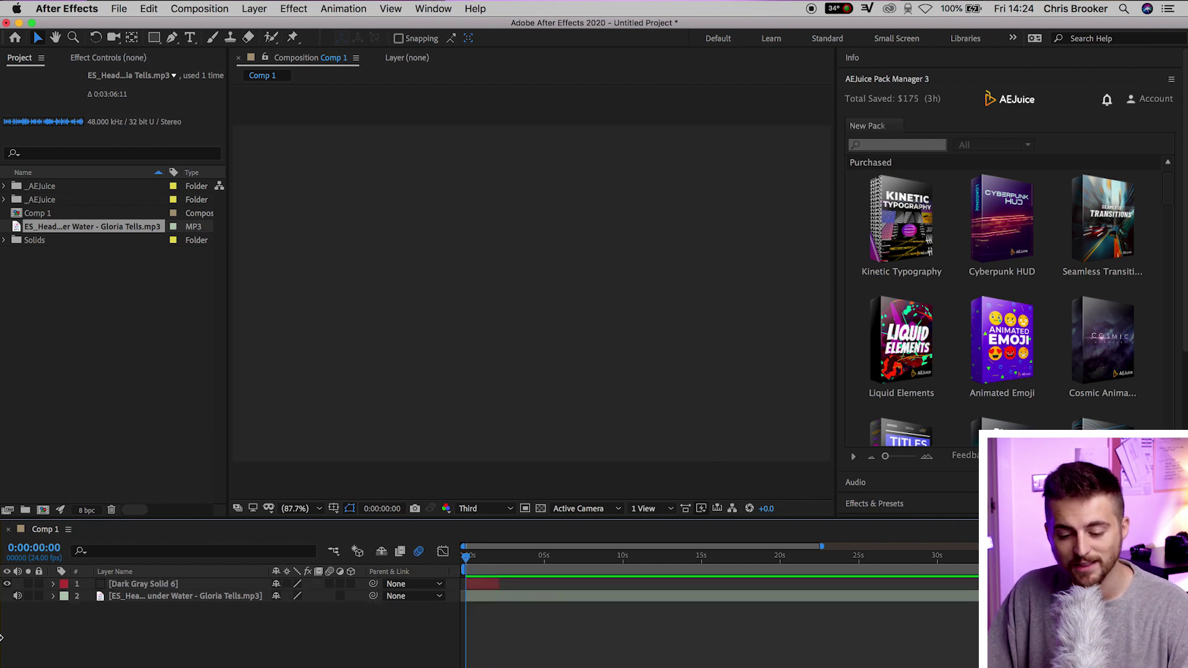
# - Hide the dark gray solid, move it beneath the audio layer and preview the music over its duration
pyautogui.click(7, 584)
pyautogui.click(122, 595)
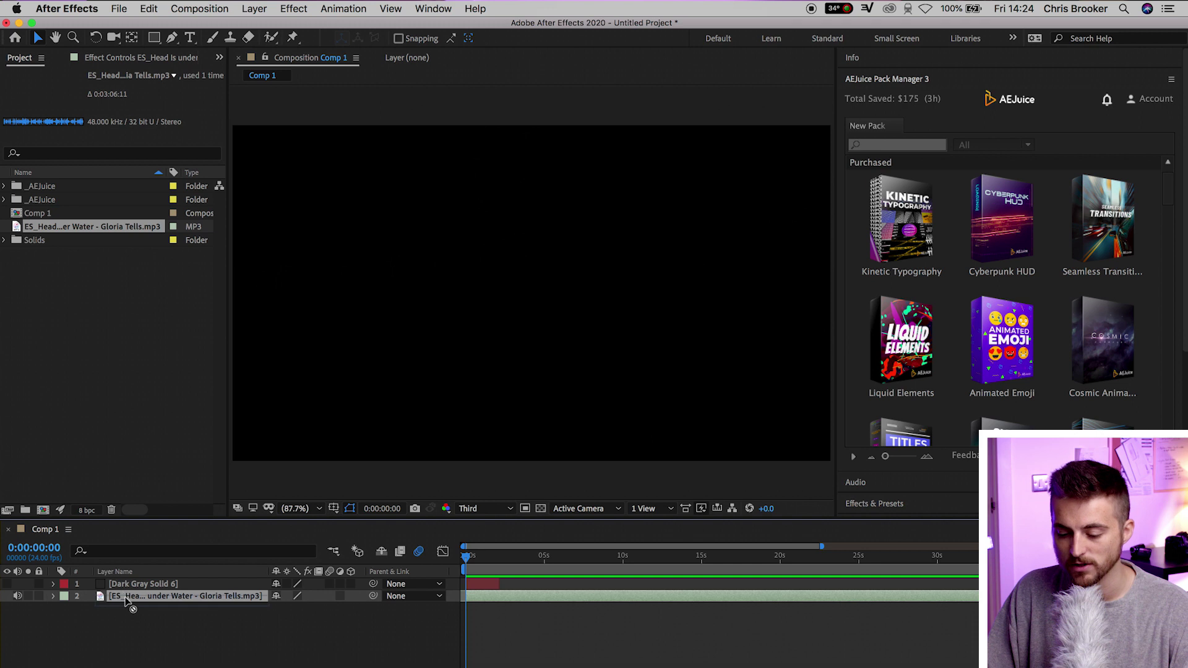
pyautogui.moveTo(137, 585); pyautogui.dragTo(140, 610)
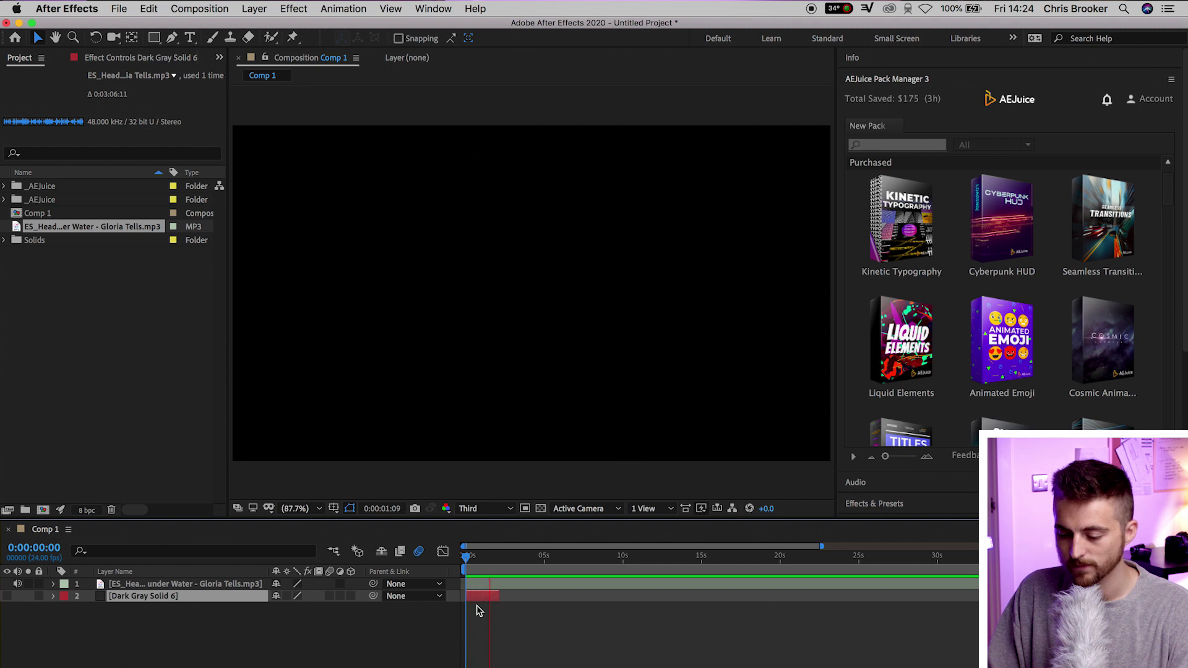
pyautogui.press('space')
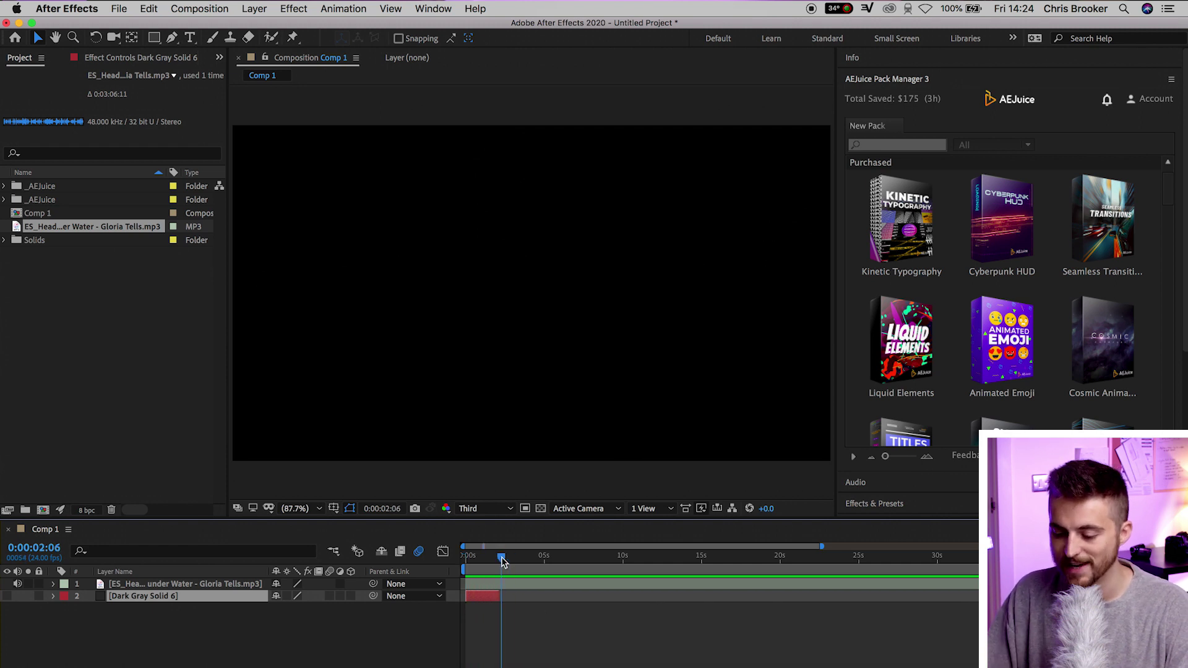
# - Import the AMAZING RESULTS poster from the Kinetic Typography pack at the start of Comp 1
pyautogui.press('Home')
pyautogui.press('=')
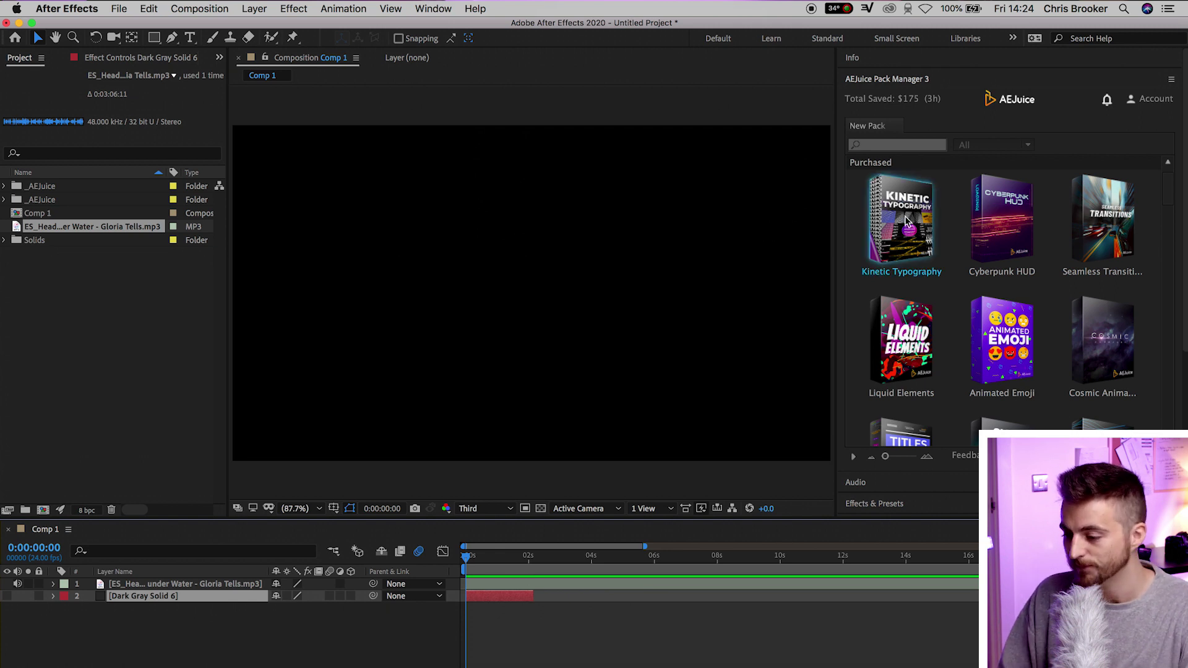
pyautogui.click(893, 234)
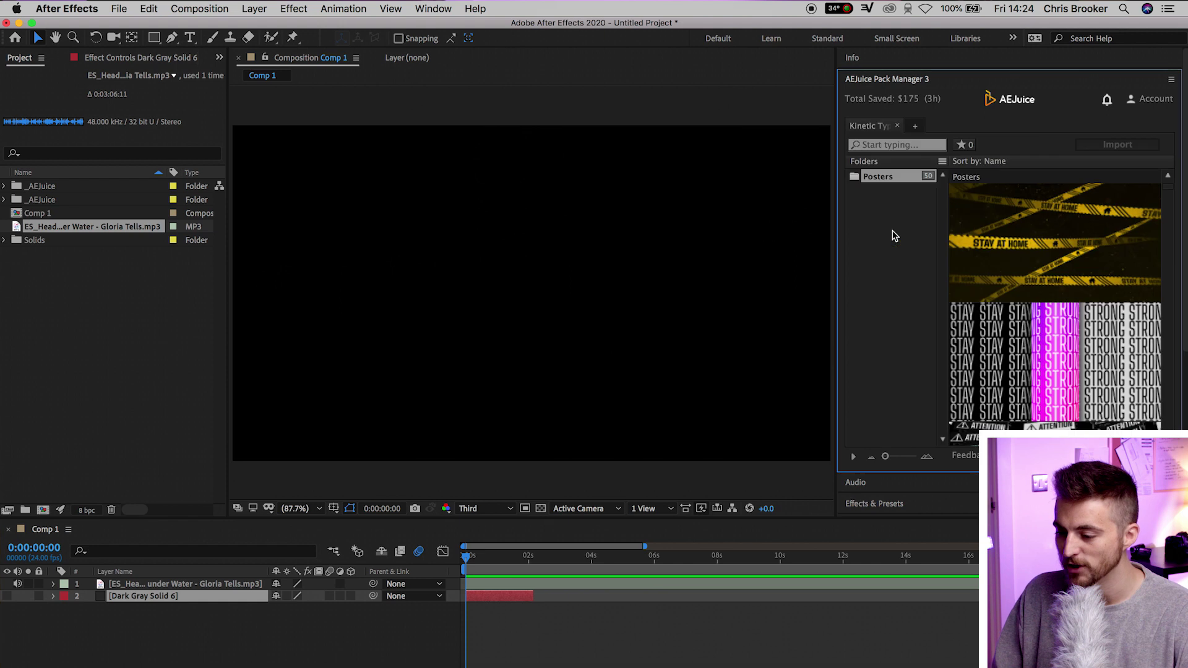
pyautogui.moveTo(1038, 237)
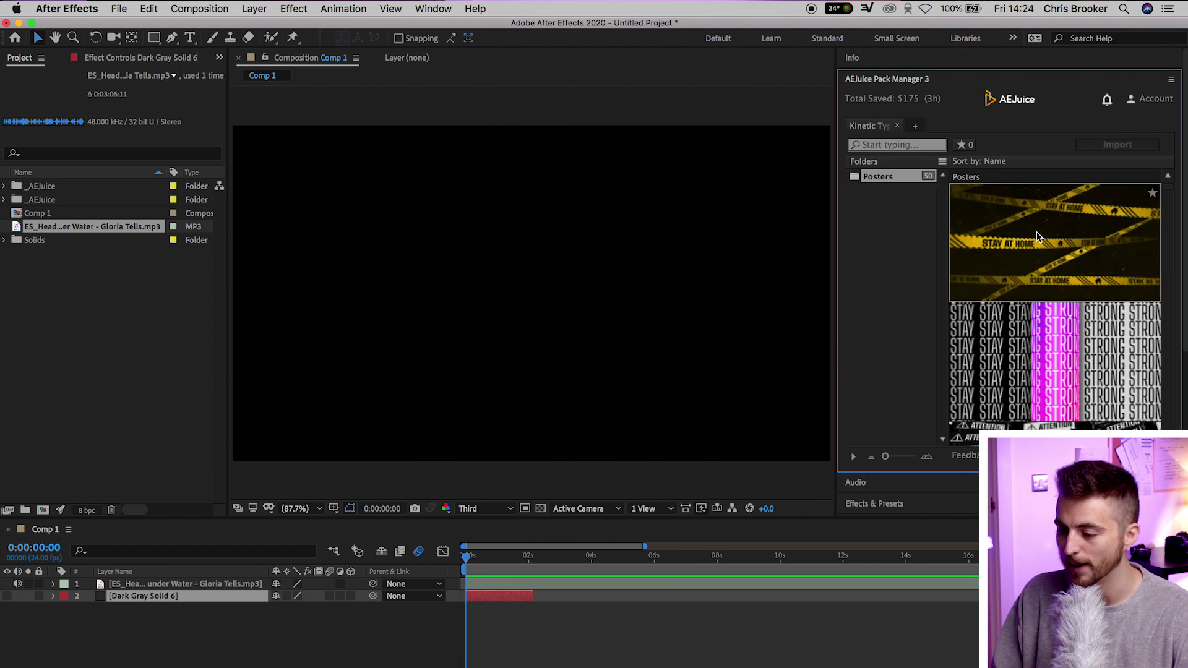
pyautogui.moveTo(1033, 353)
pyautogui.scroll(-5, 1033, 356)
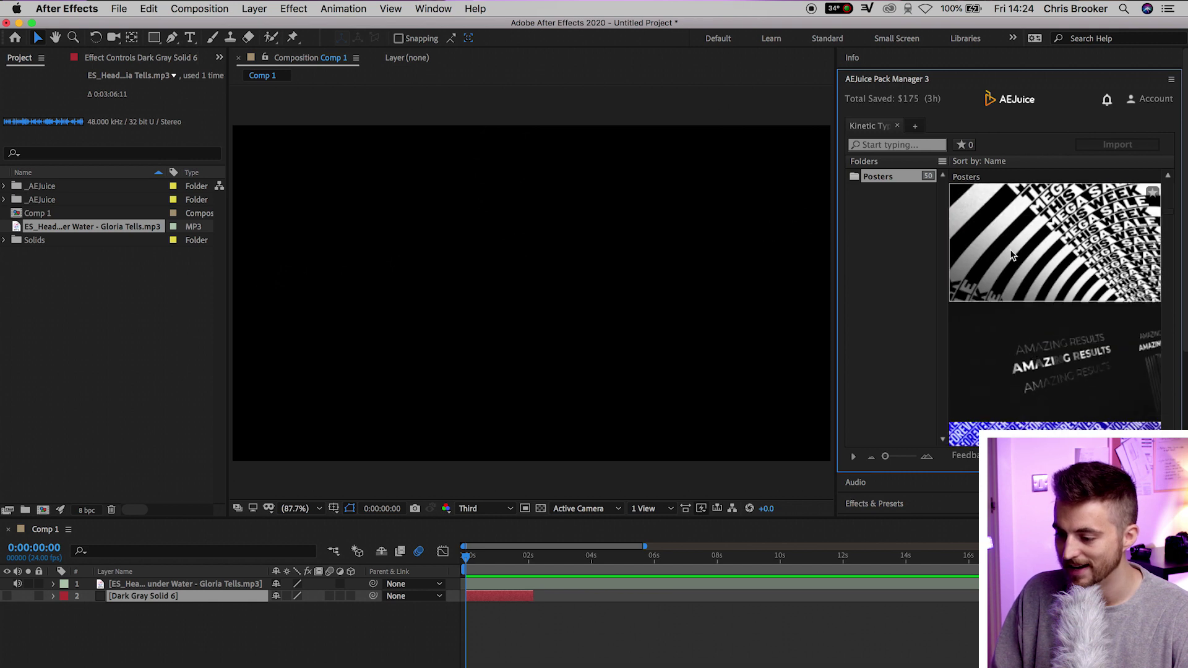
pyautogui.click(1041, 355)
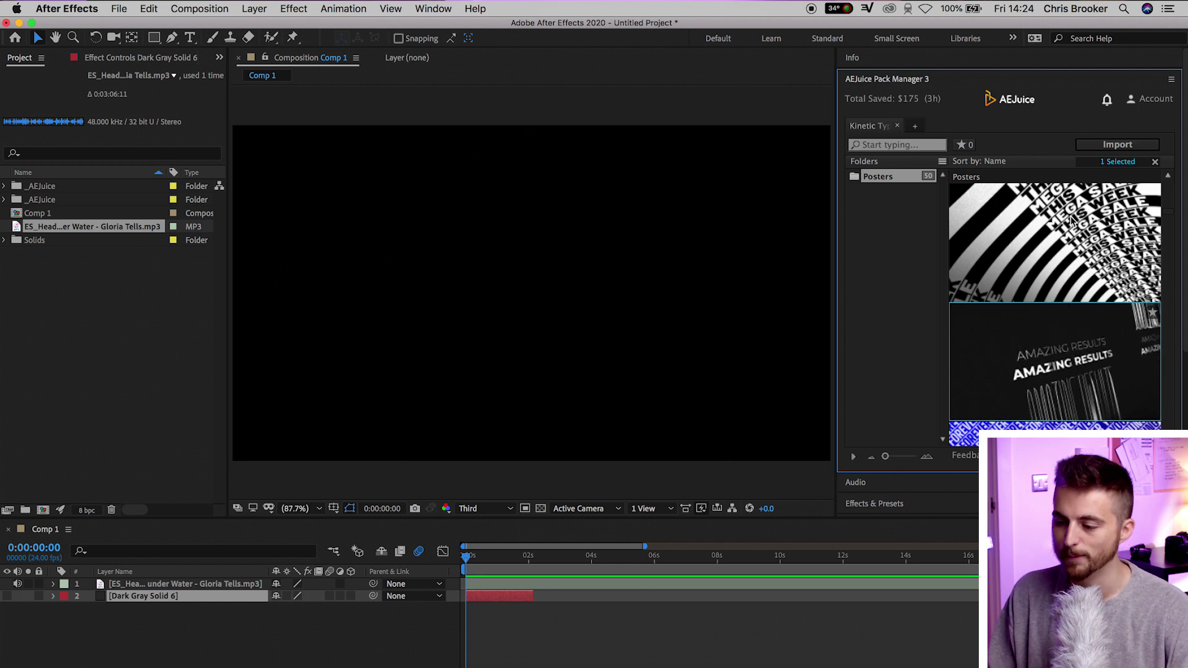
pyautogui.click(1106, 144)
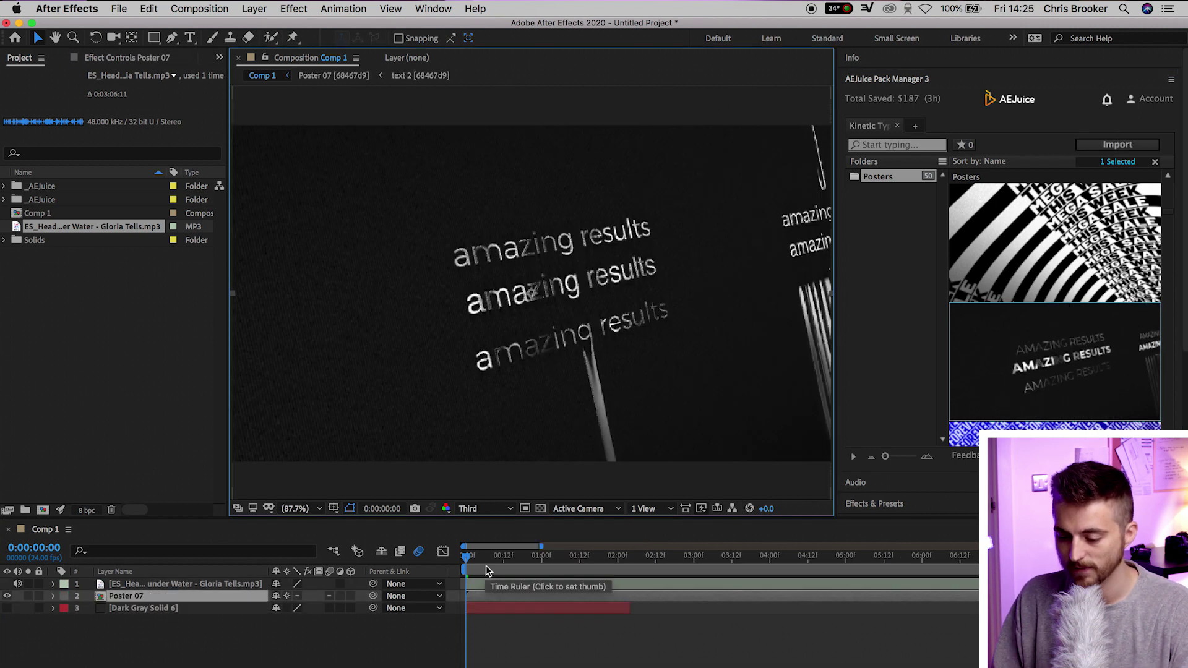
# - Split the Poster 07 layer at 0:00:02:04 and delete the part after that time
pyautogui.click(482, 563)
pyautogui.moveTo(481, 563); pyautogui.dragTo(631, 561)
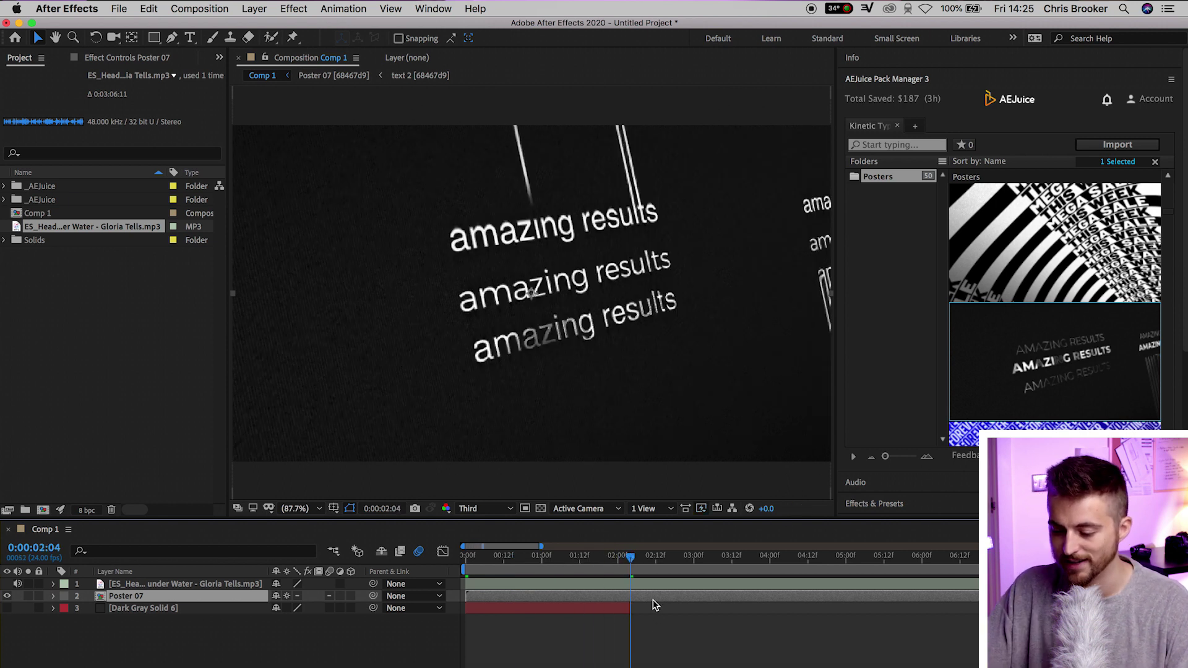
pyautogui.press('super+shift+d')
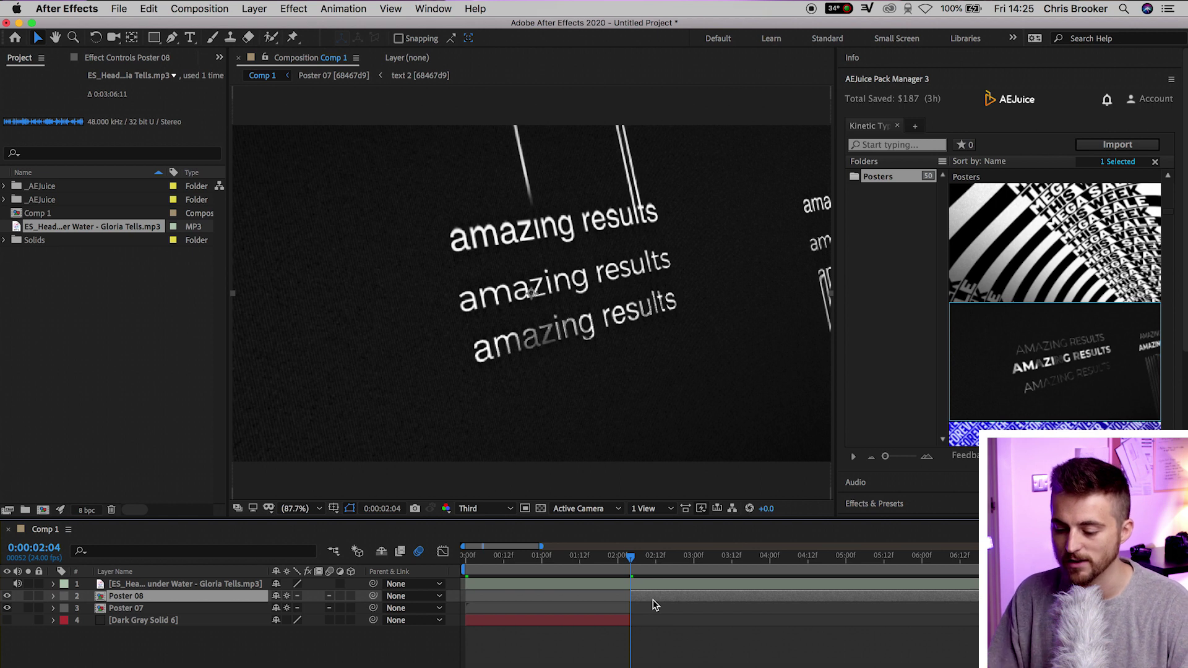
pyautogui.press('Delete')
# - Extend the Poster 07 and solid layers to end at about 0:00:02:12 and play the music with the poster hidden
pyautogui.moveTo(616, 560); pyautogui.dragTo(532, 562)
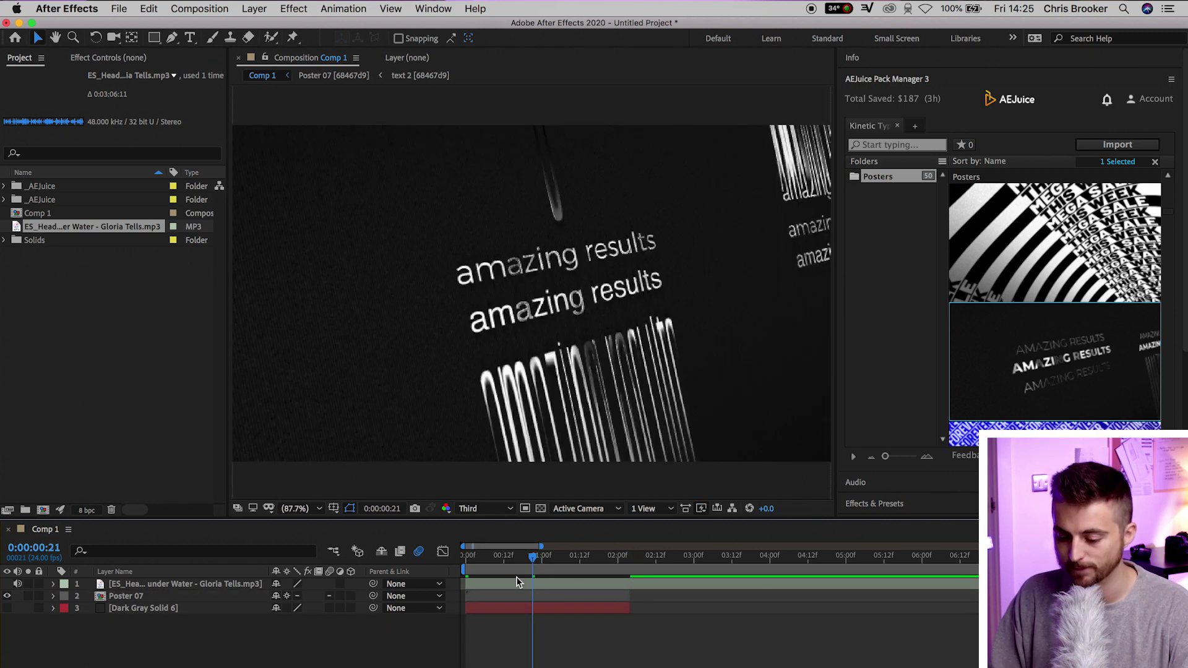
pyautogui.hotkey('ctrl', 'z')
pyautogui.press('space')
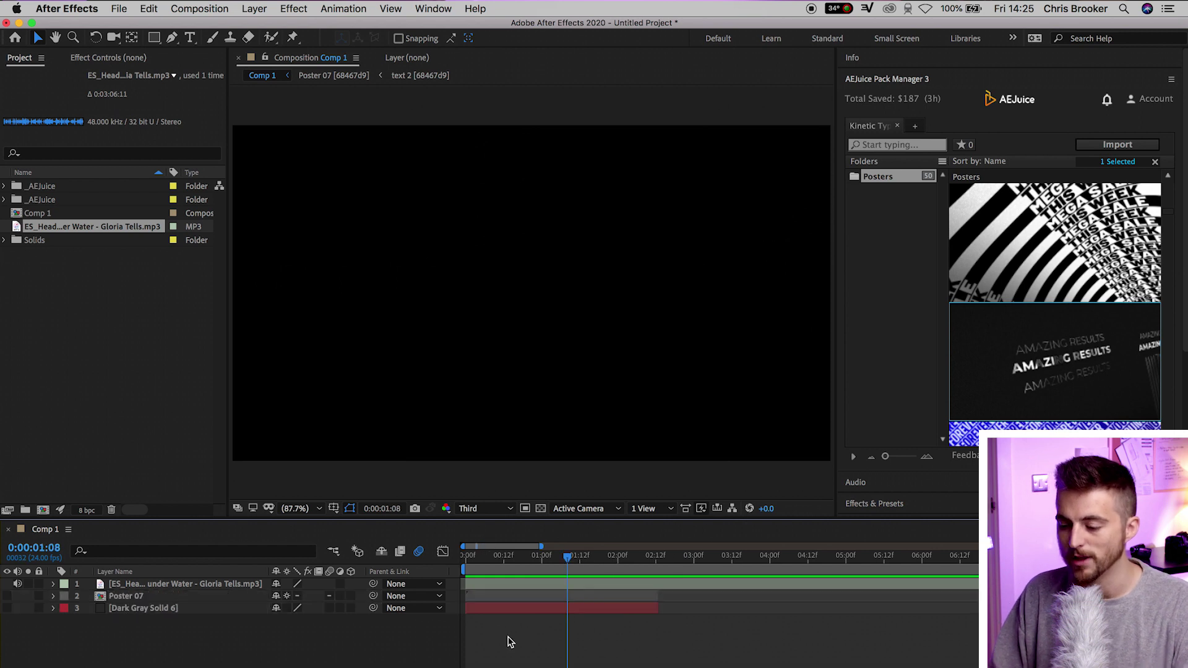
# - Inside the Poster 07 composition, replace the text in the nested text 1 composition with "what can"
pyautogui.click(544, 595)
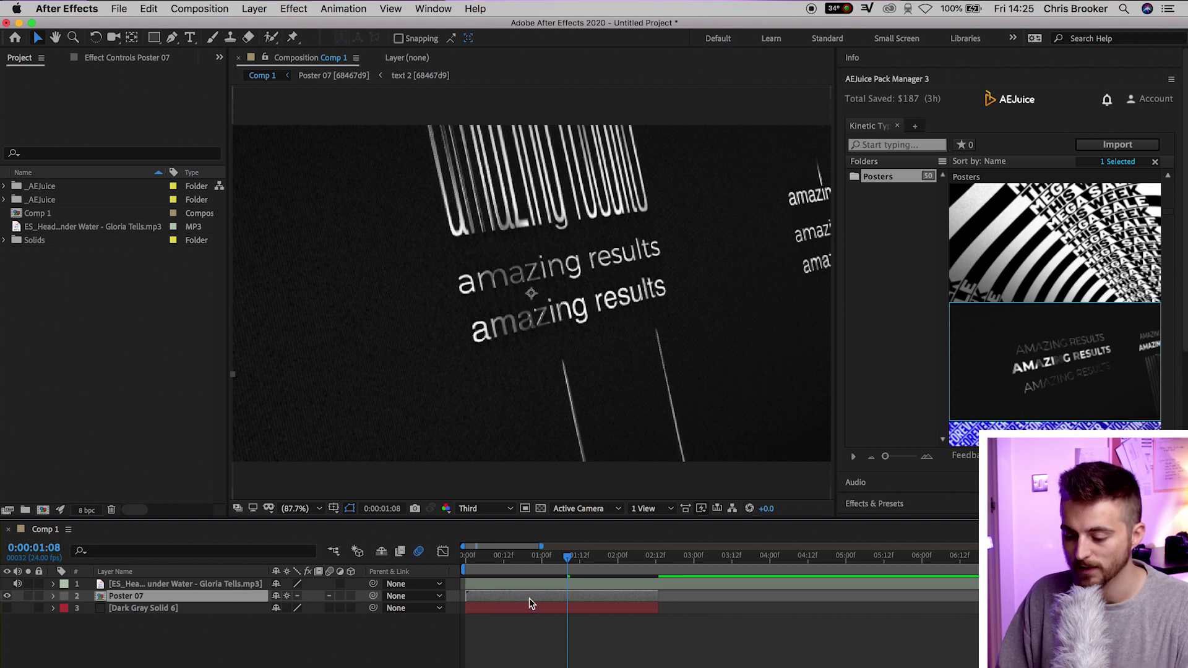
pyautogui.doubleClick(529, 599)
pyautogui.moveTo(538, 560); pyautogui.dragTo(514, 566)
pyautogui.click(516, 599)
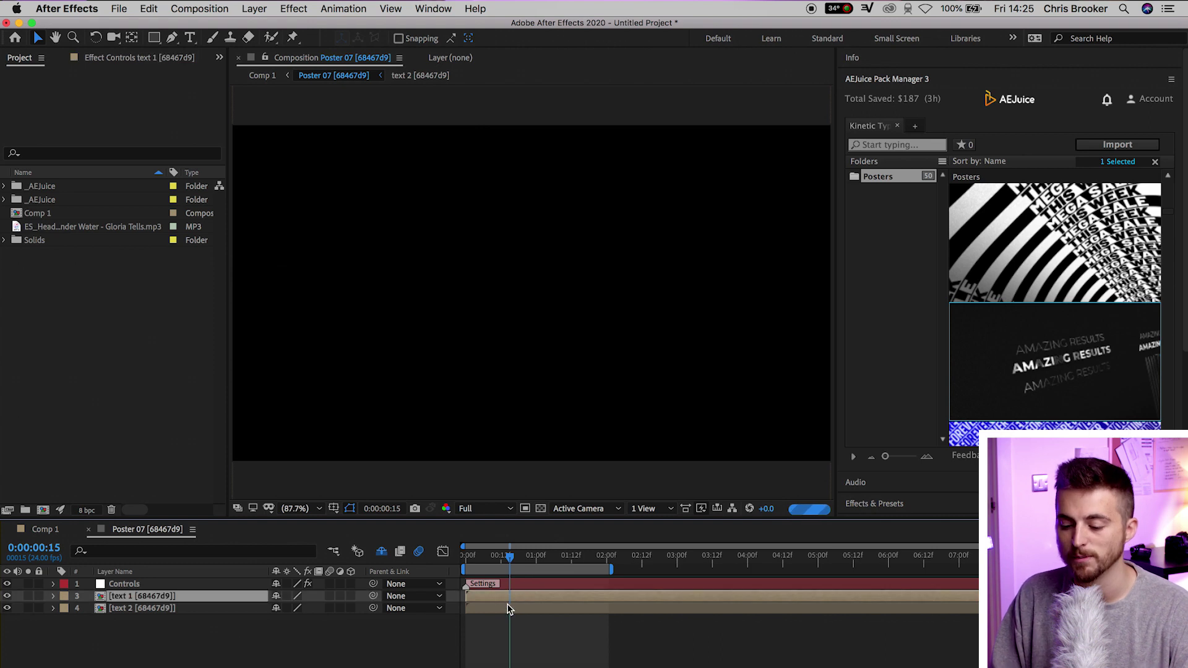
pyautogui.click(500, 610)
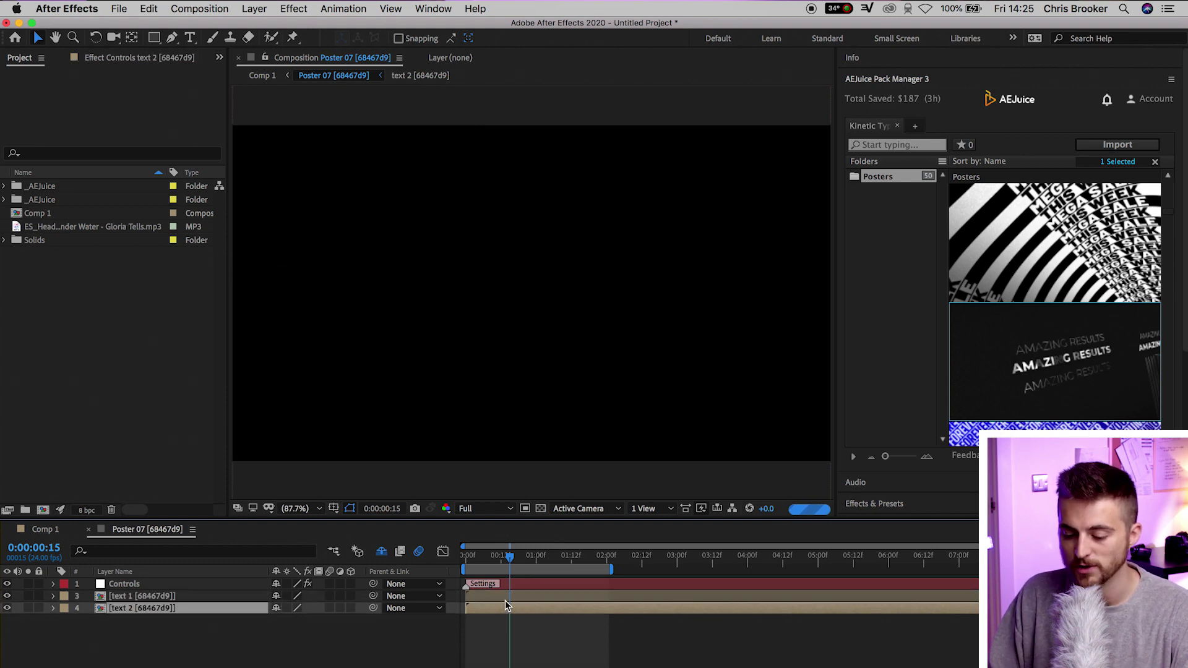
pyautogui.doubleClick(505, 600)
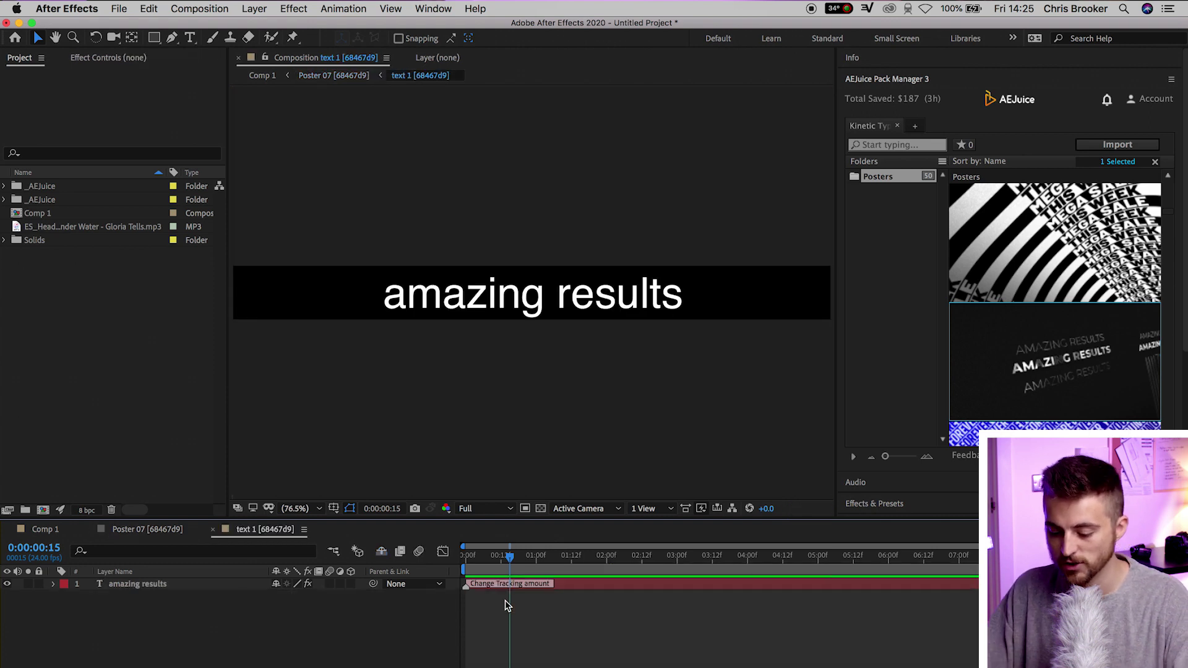
pyautogui.doubleClick(600, 589)
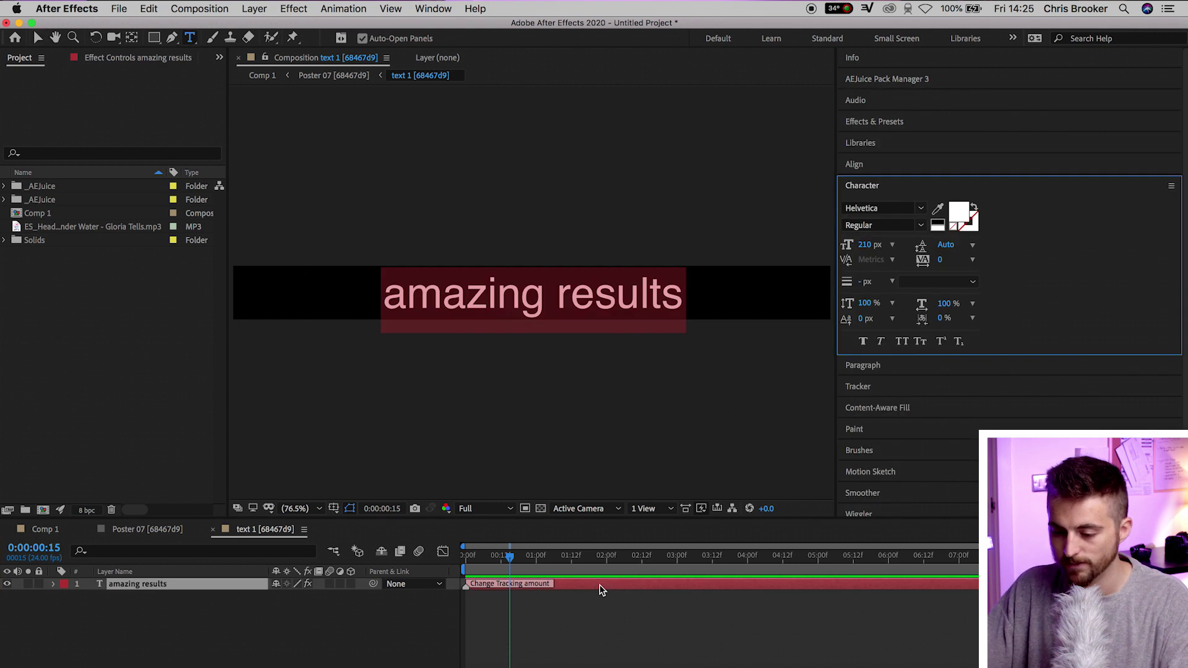
pyautogui.write('ha')
pyautogui.press('BackSpace')
pyautogui.press('BackSpace')
pyautogui.write('what')
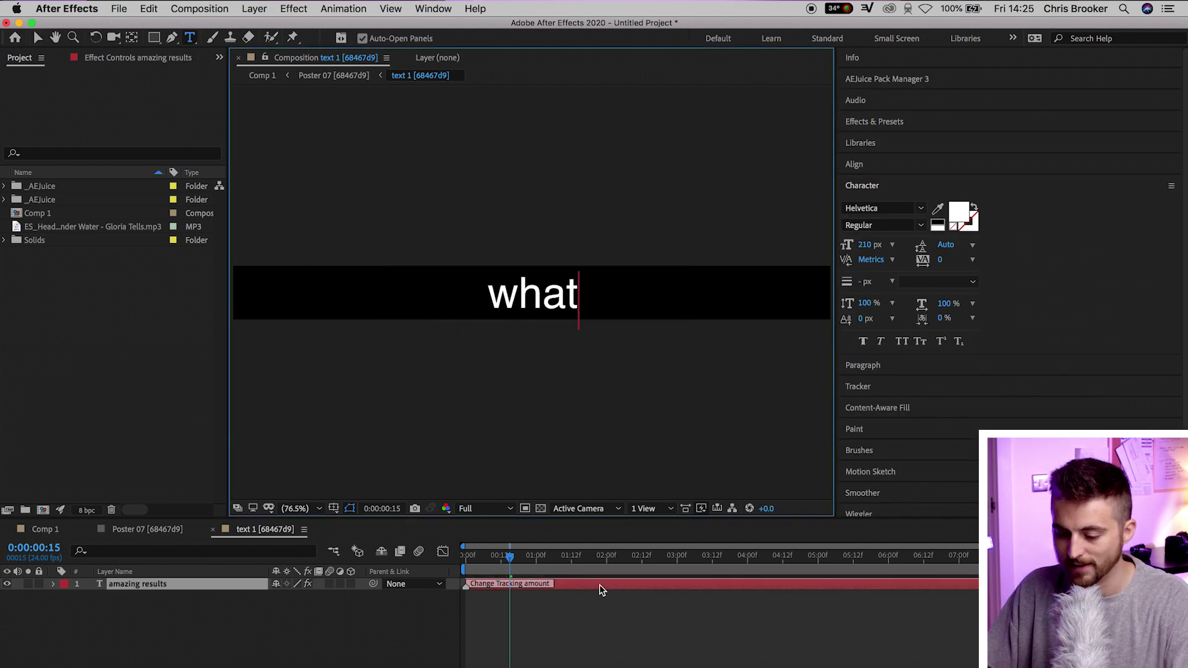
pyautogui.write(' can')
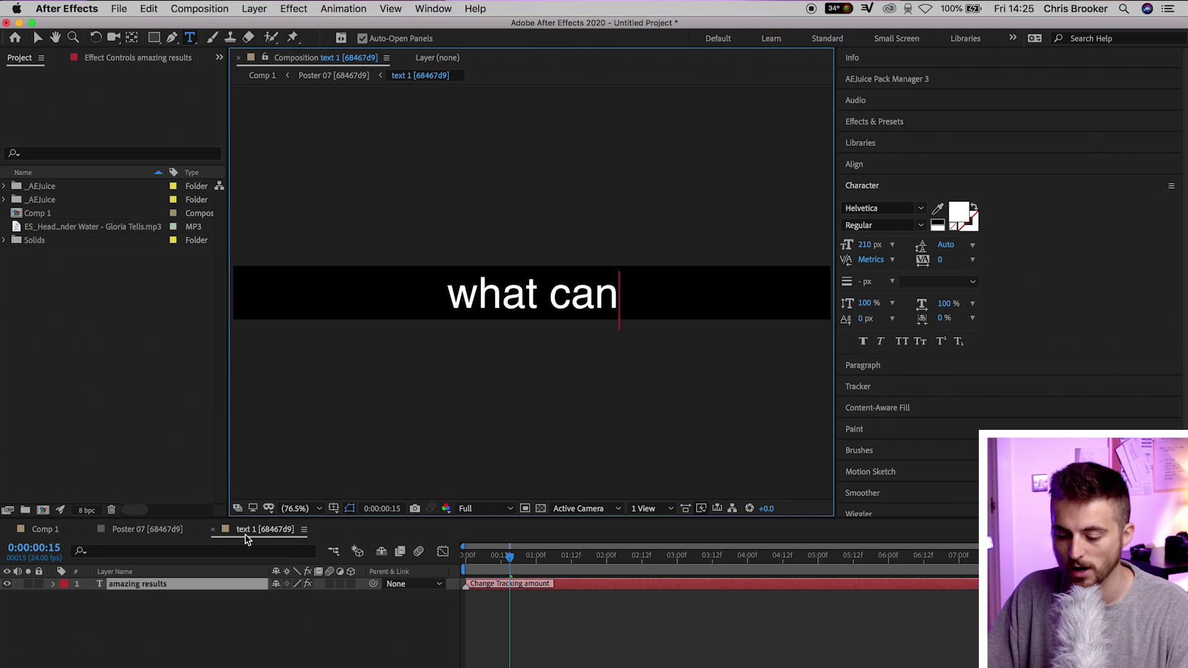
# - Open the text 2 composition from Poster 07 and replace its text with "i do"
pyautogui.click(179, 533)
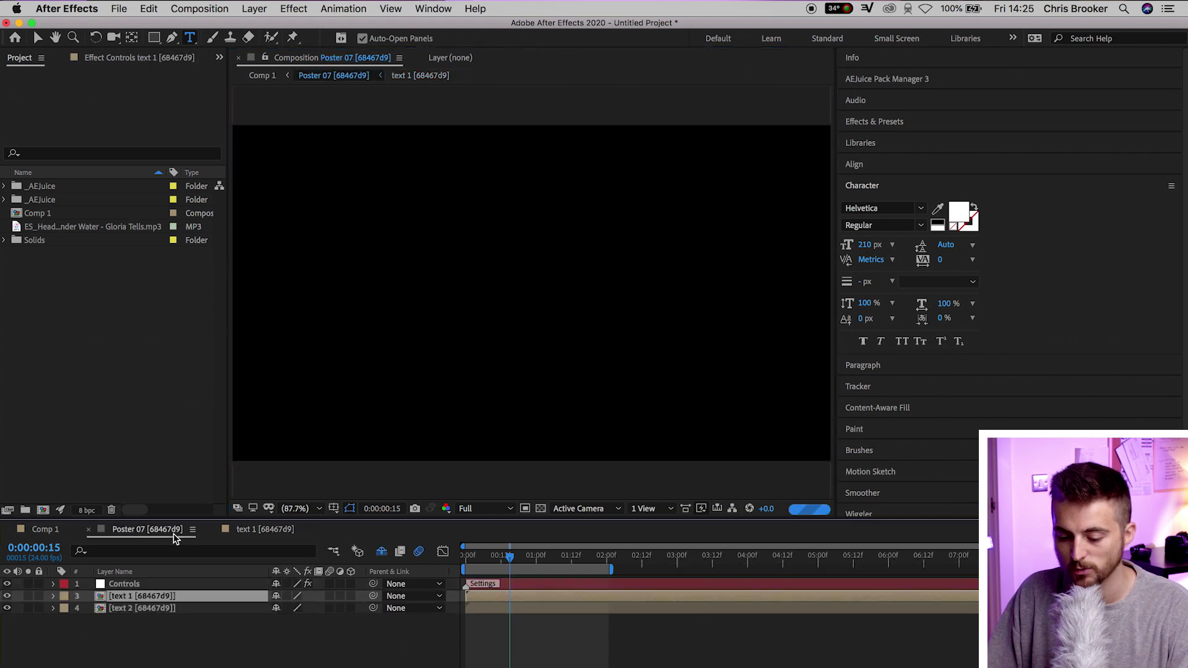
pyautogui.doubleClick(515, 608)
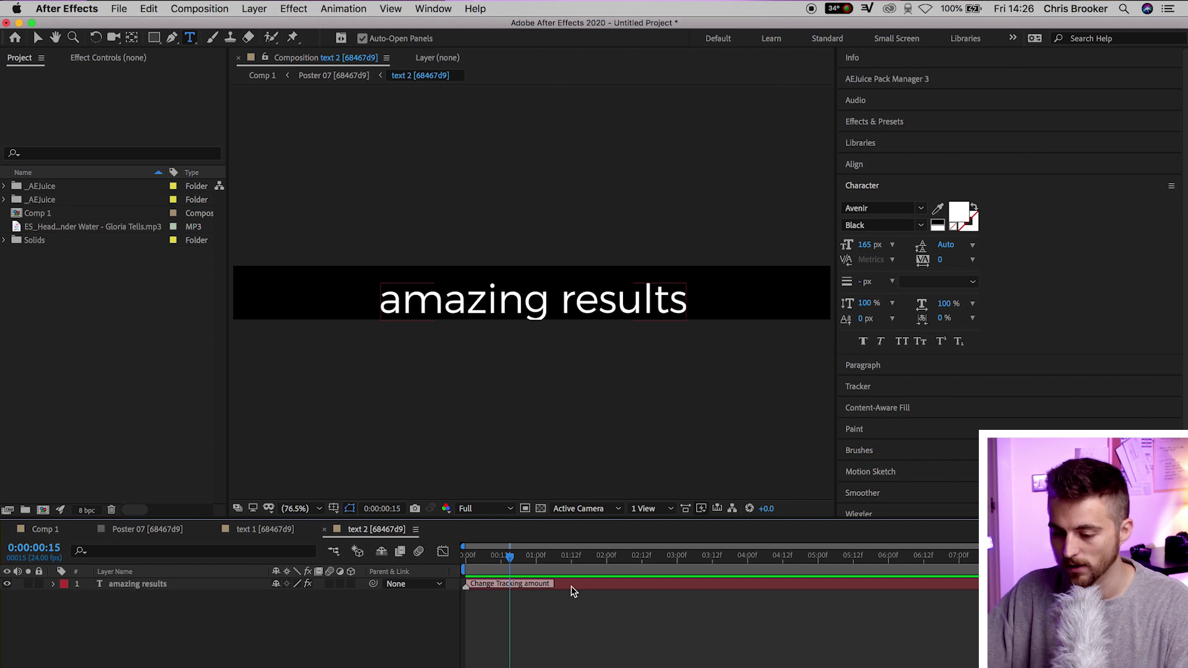
pyautogui.click(571, 586)
pyautogui.write('i do')
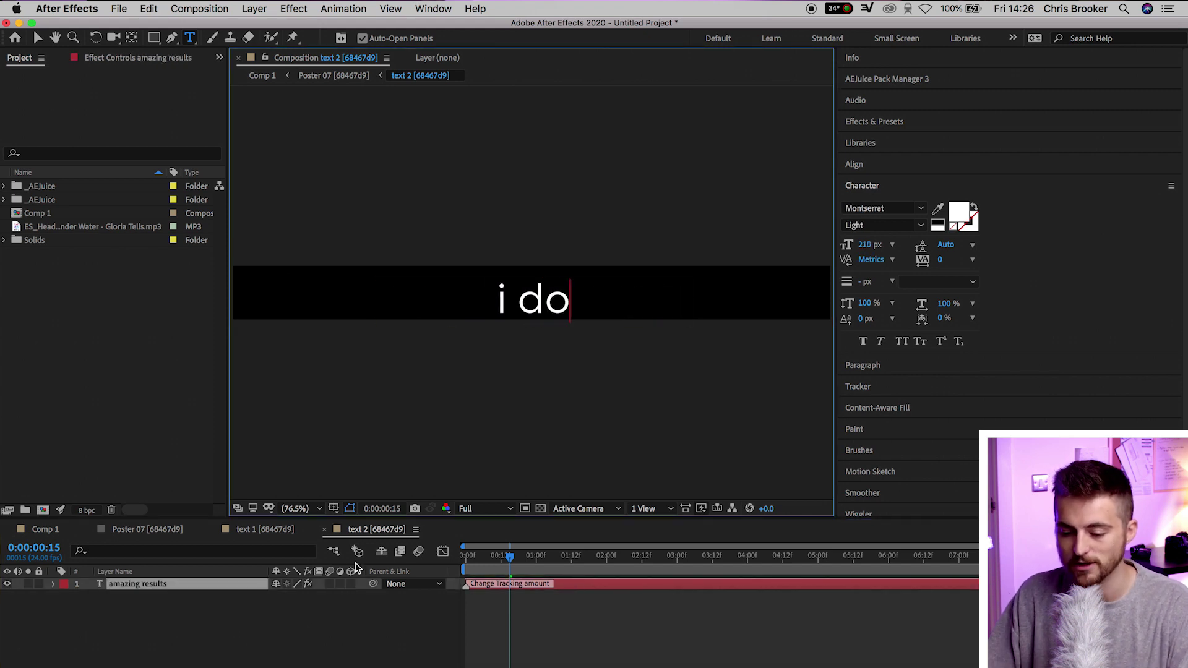
# - Return to Comp 1, hide the Poster 07 layer and move the playhead to 0:00:02:06
pyautogui.click(266, 529)
pyautogui.click(45, 529)
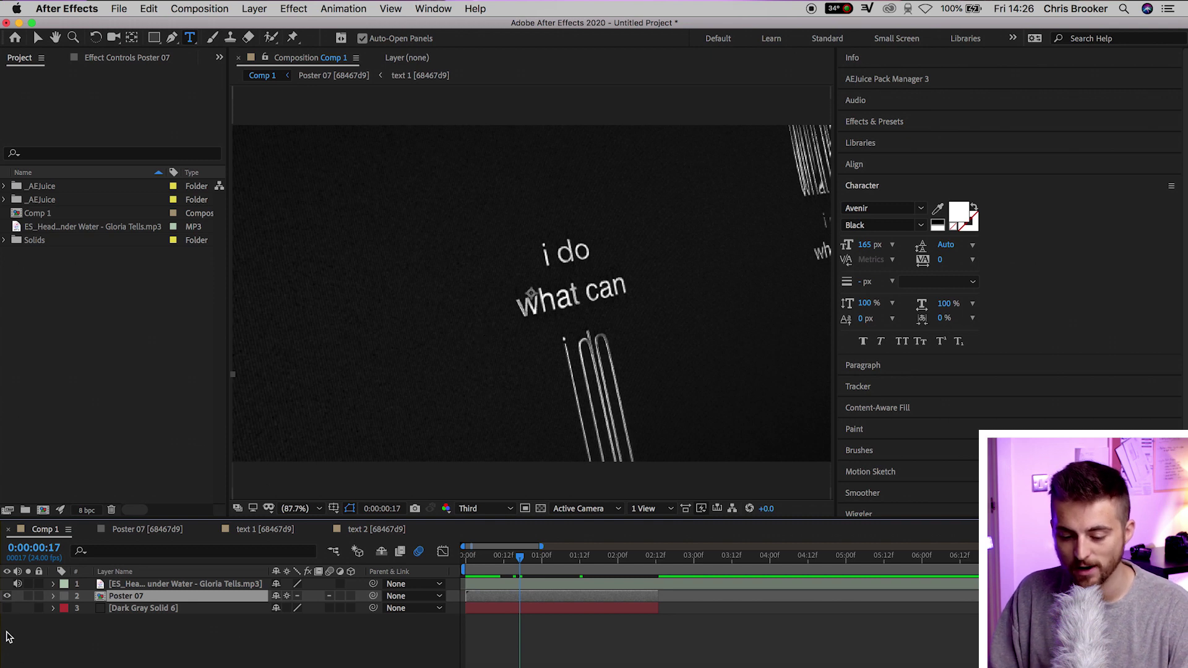
pyautogui.click(7, 596)
pyautogui.click(637, 558)
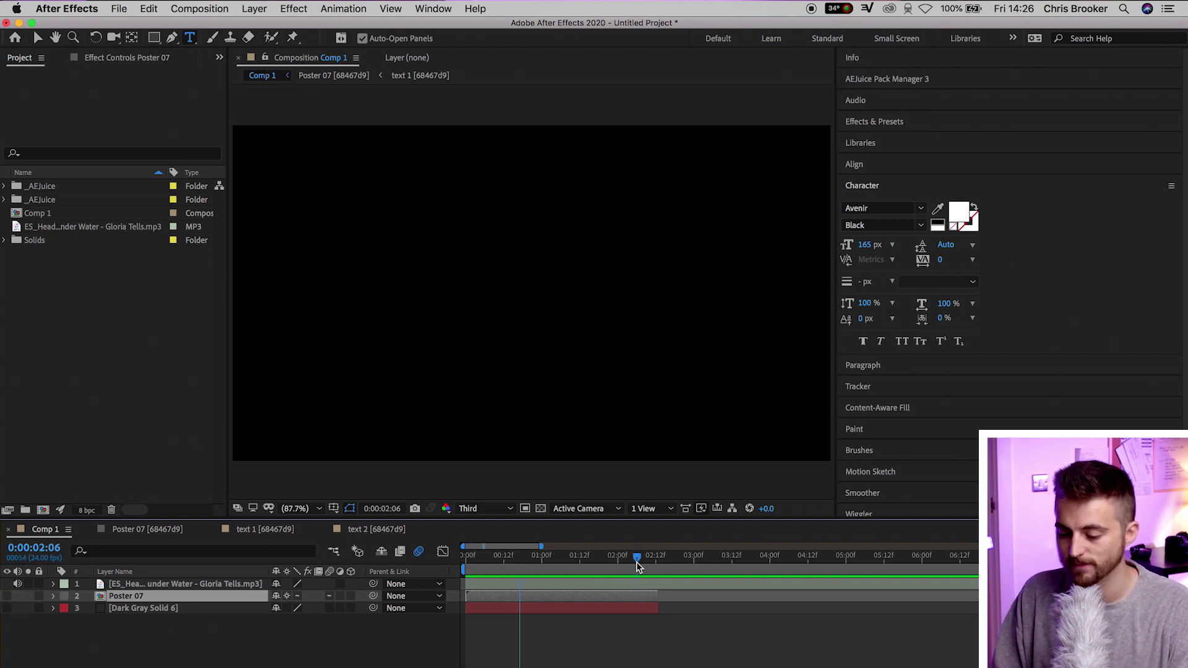
# - Listen to the next lyric line and duplicate the dark gray solid, fitting the copy from 0:00:02:12 to 0:00:04:06
pyautogui.press('space')
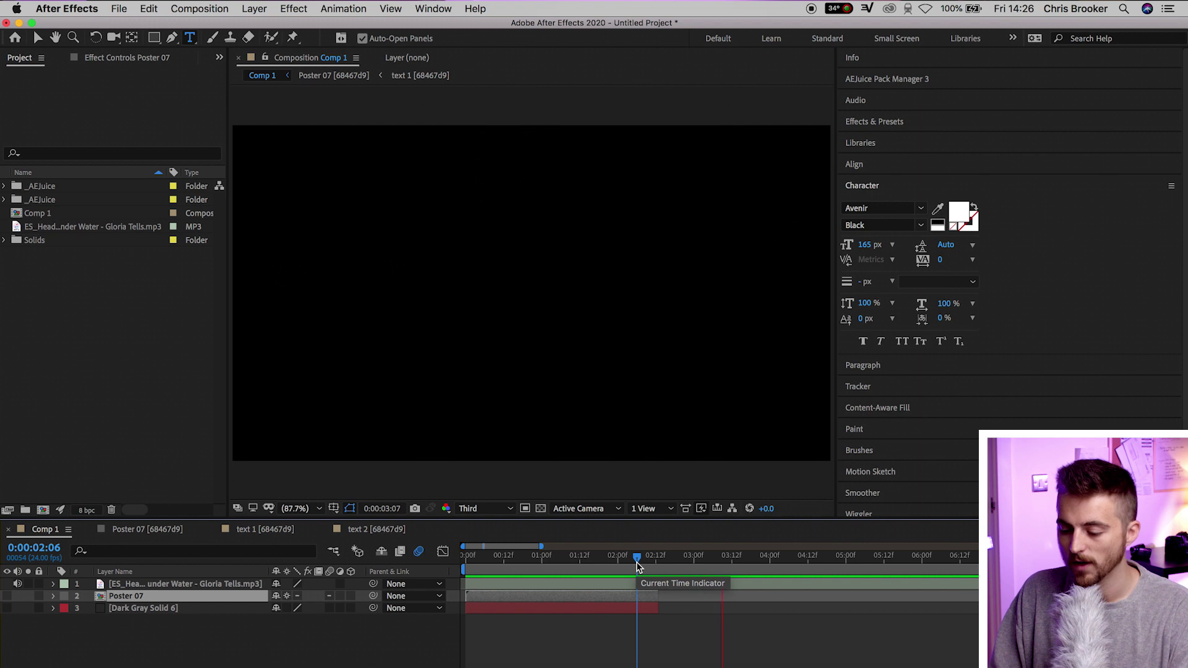
pyautogui.press('space')
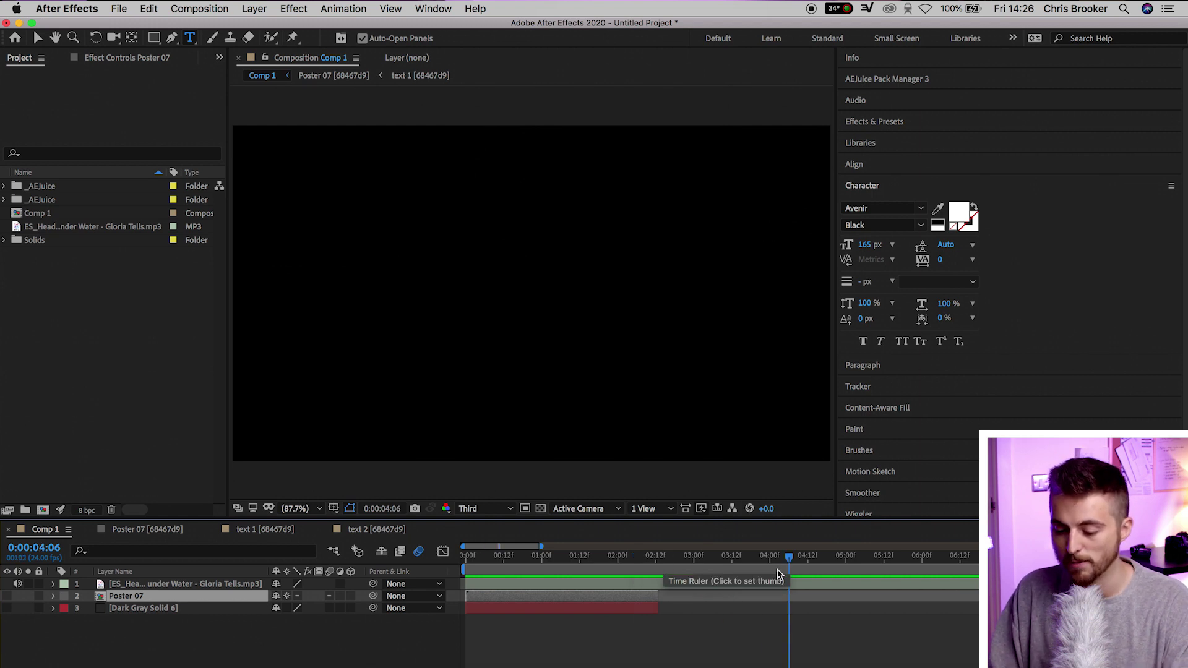
pyautogui.click(606, 612)
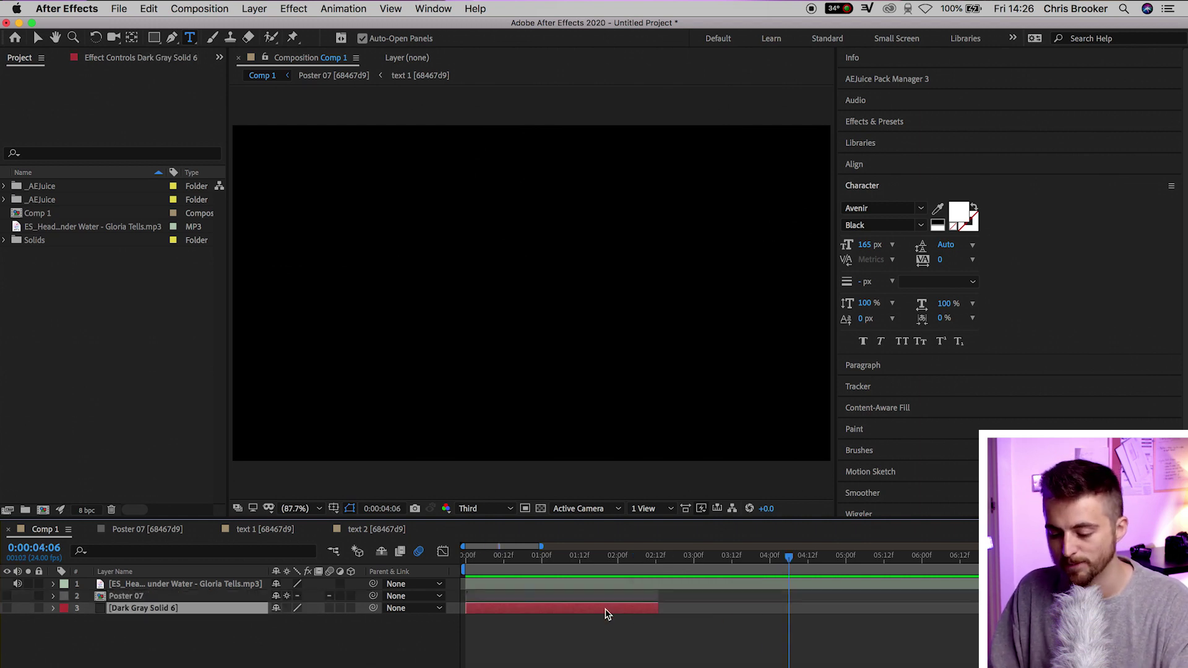
pyautogui.hotkey('ctrl', 'd')
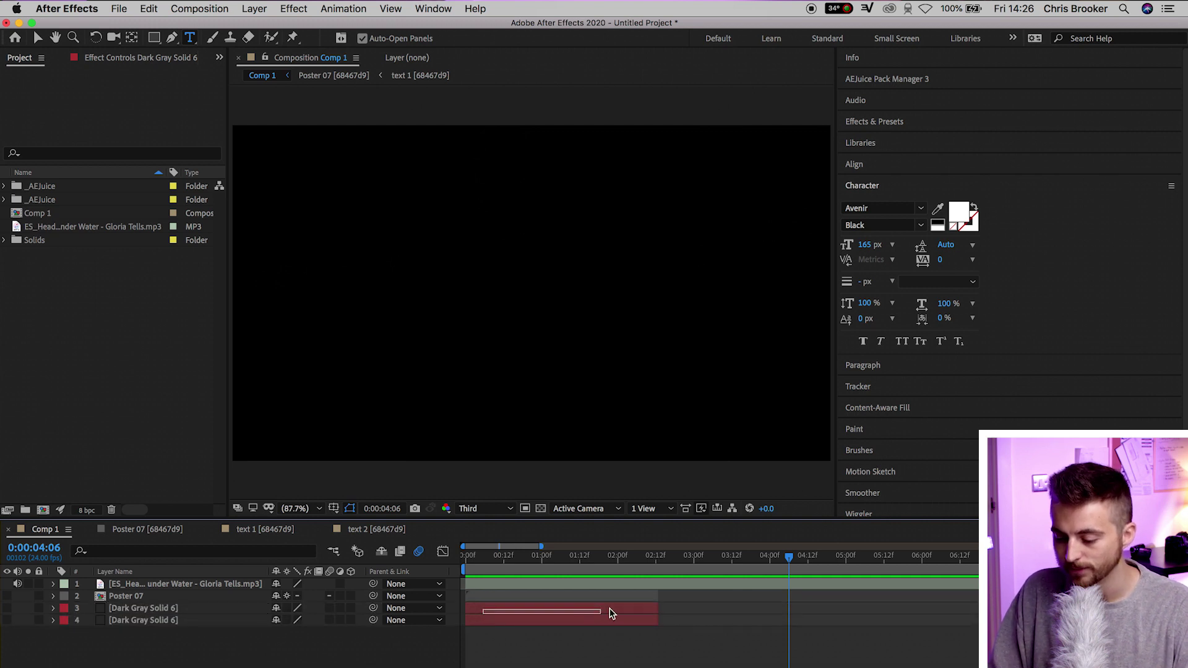
pyautogui.moveTo(594, 610); pyautogui.dragTo(779, 597)
pyautogui.hotkey('alt', ']')
pyautogui.press('F2')
# - Play the music from 0:00:02:07 to check the second solid's timing against the lyric
pyautogui.moveTo(772, 566); pyautogui.dragTo(642, 566)
pyautogui.press('space')
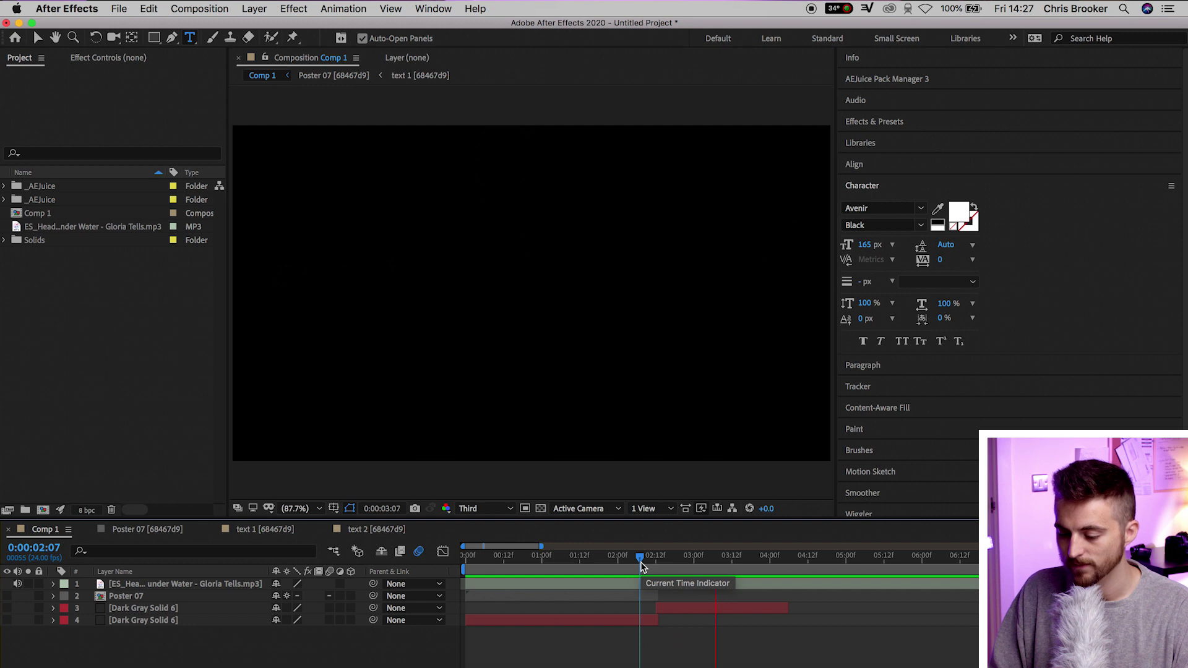
pyautogui.press('space')
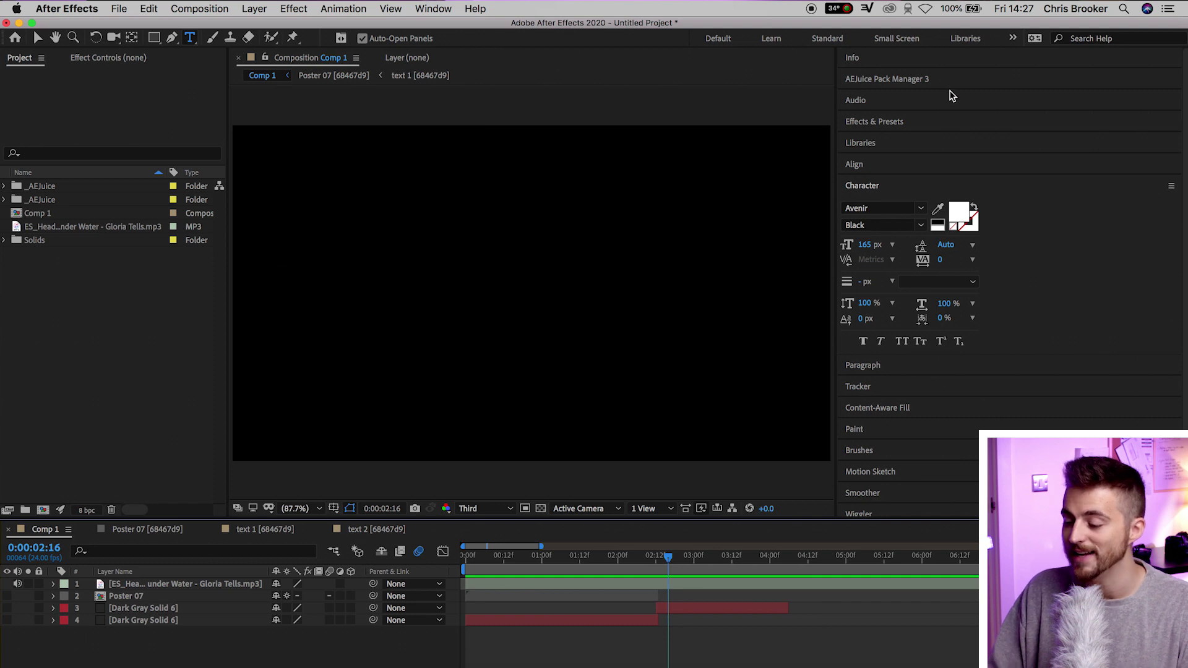
# - Browse the AEJuice Posters pack and import Poster 37, the "Around the World" ribbon template, into Comp 1
pyautogui.click(901, 80)
pyautogui.scroll(2, 1018, 226)
pyautogui.scroll(-3, 1024, 238)
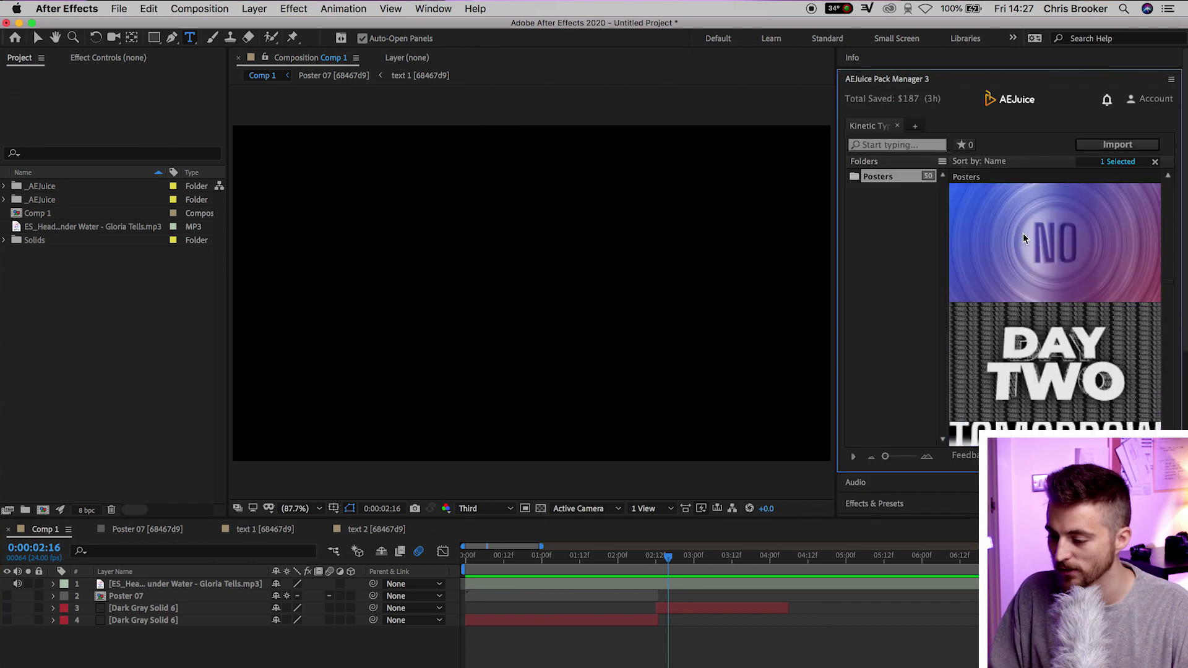
pyautogui.scroll(-3, 1033, 352)
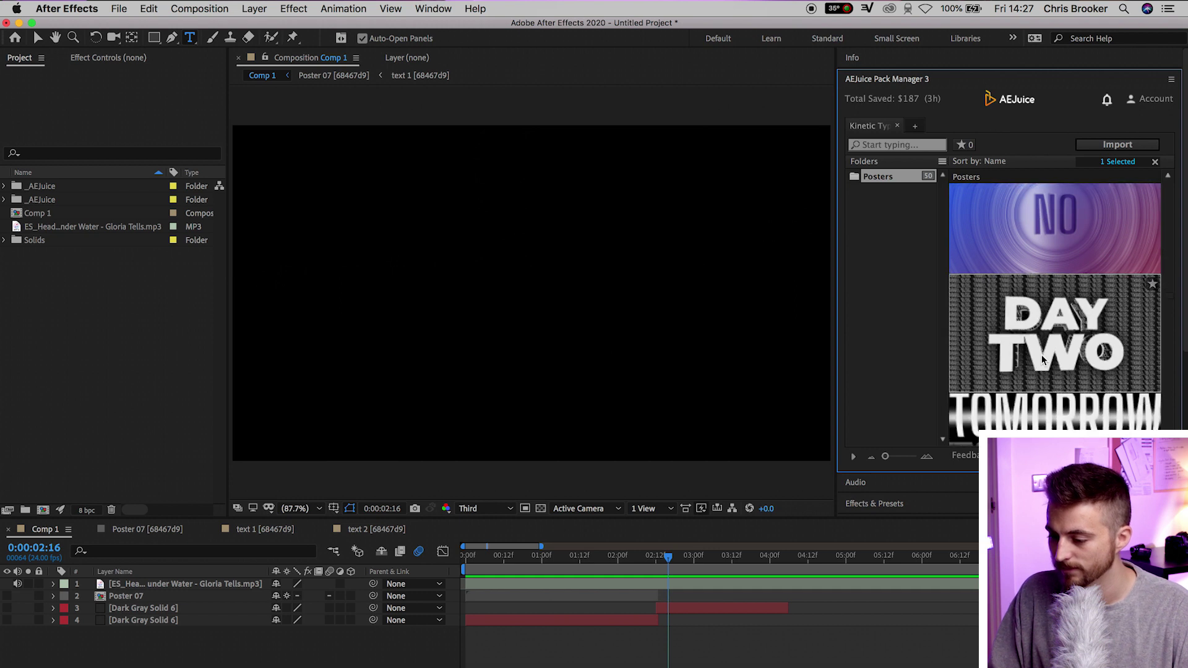
pyautogui.scroll(-3, 1021, 347)
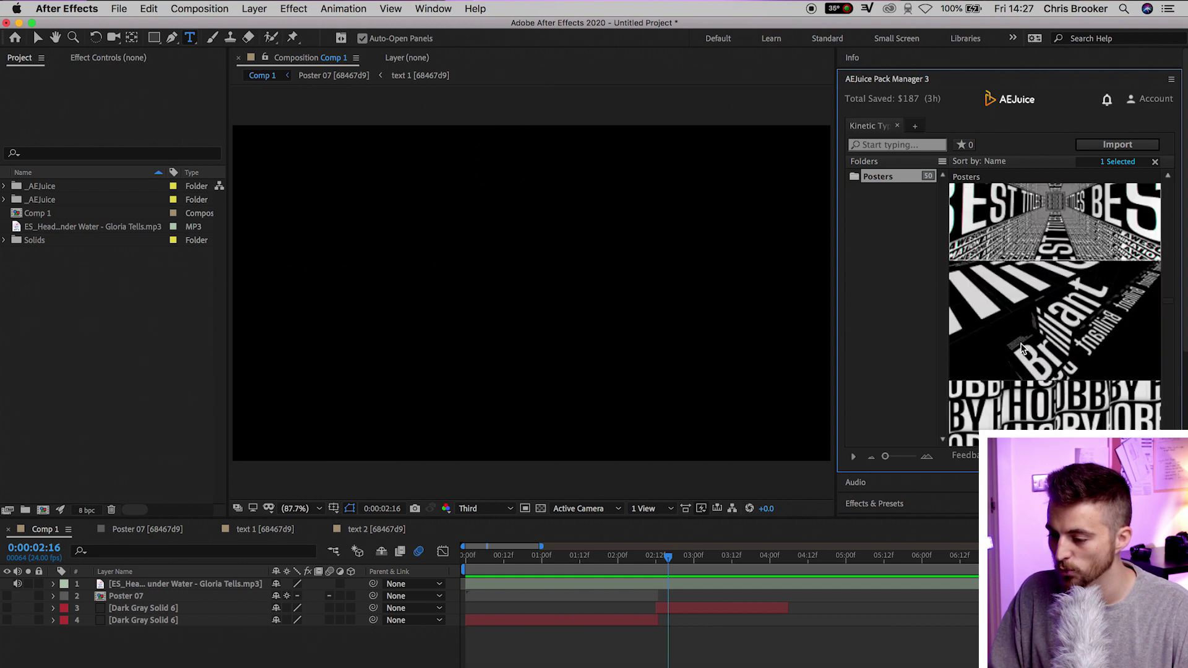
pyautogui.scroll(6, 1015, 309)
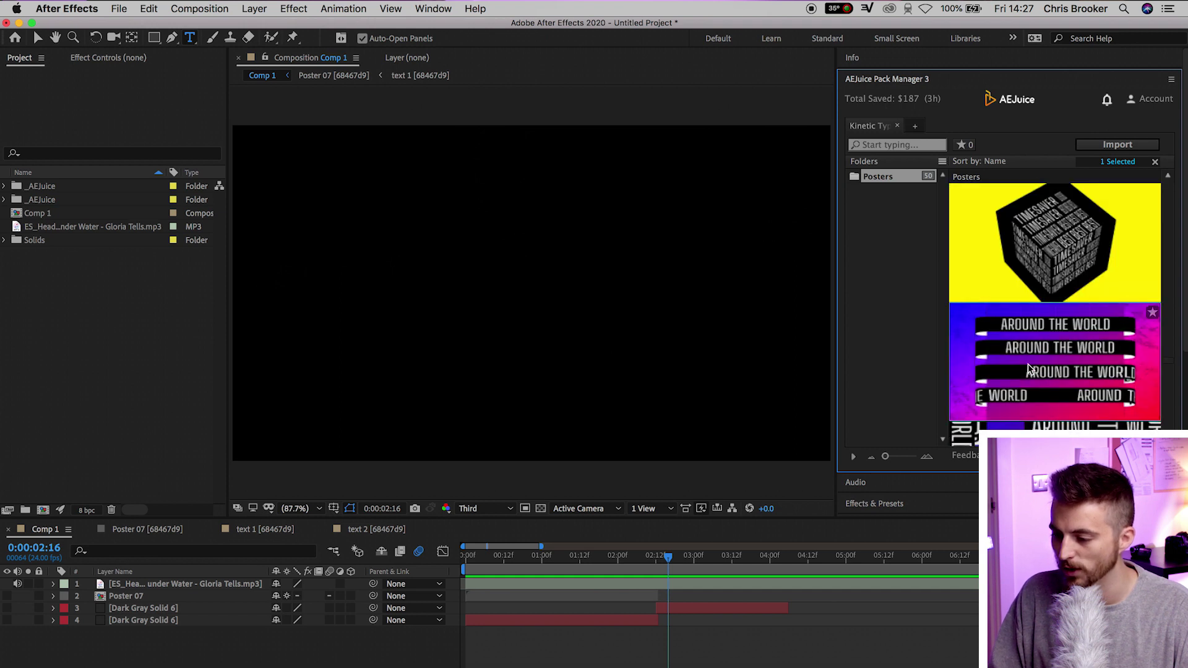
pyautogui.click(1103, 150)
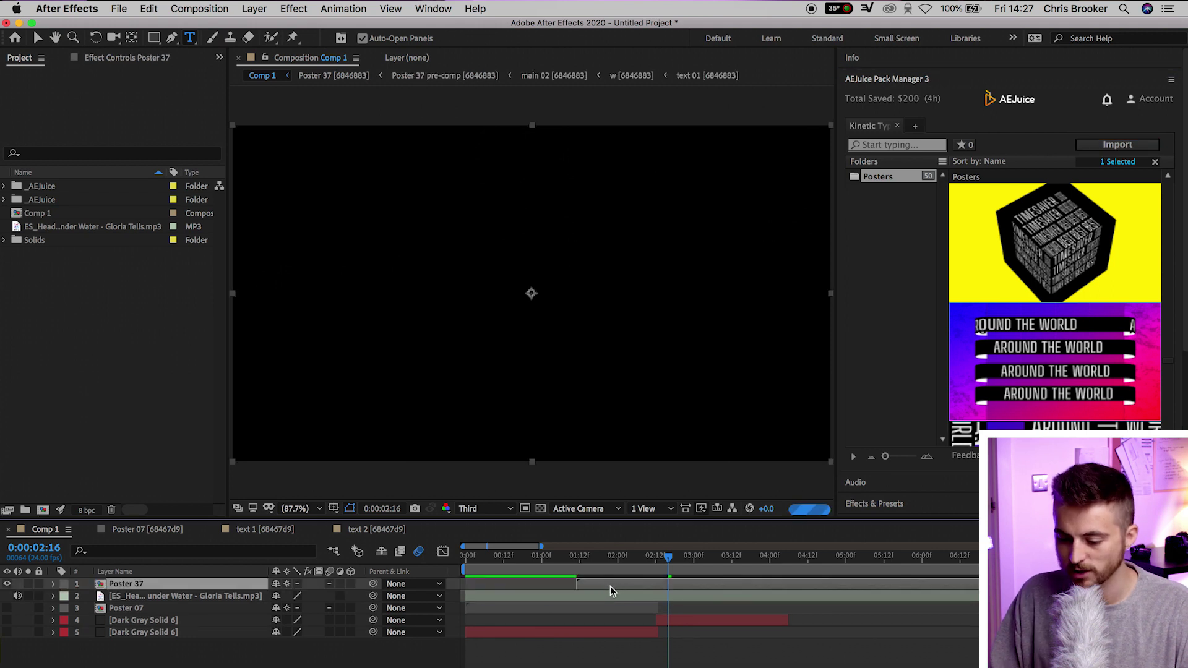
# - Move Poster 37 to start at 0:00:02:12 and place it below the music layer
pyautogui.moveTo(604, 591); pyautogui.dragTo(677, 582)
pyautogui.click(655, 555)
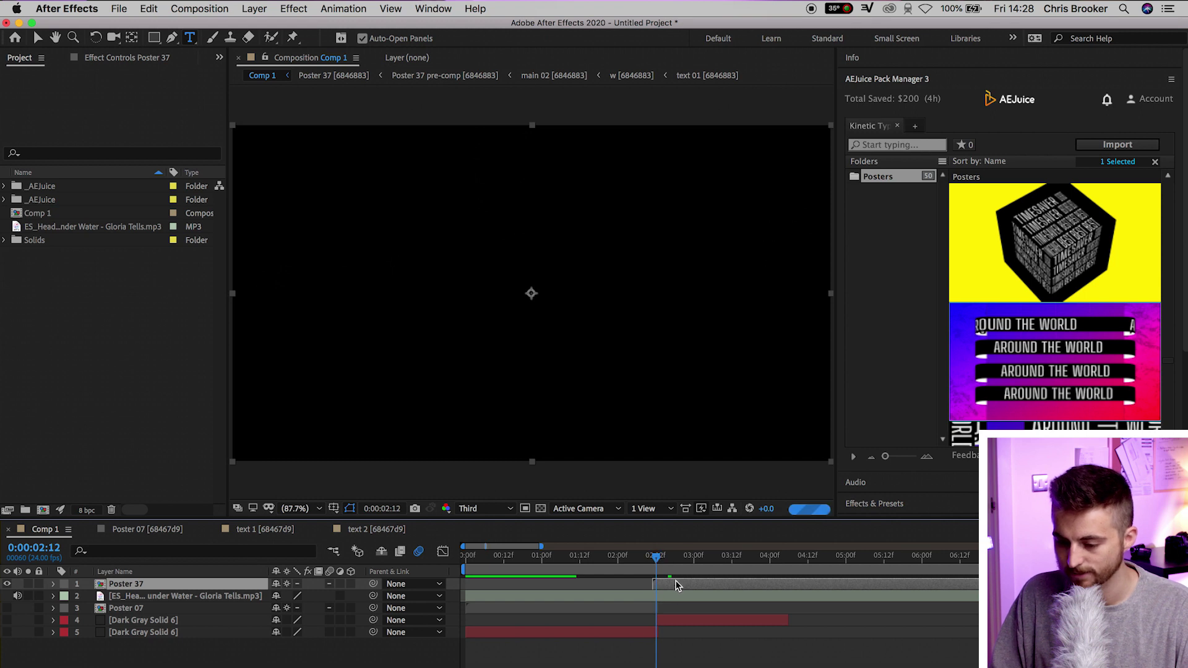
pyautogui.moveTo(683, 584); pyautogui.dragTo(687, 584)
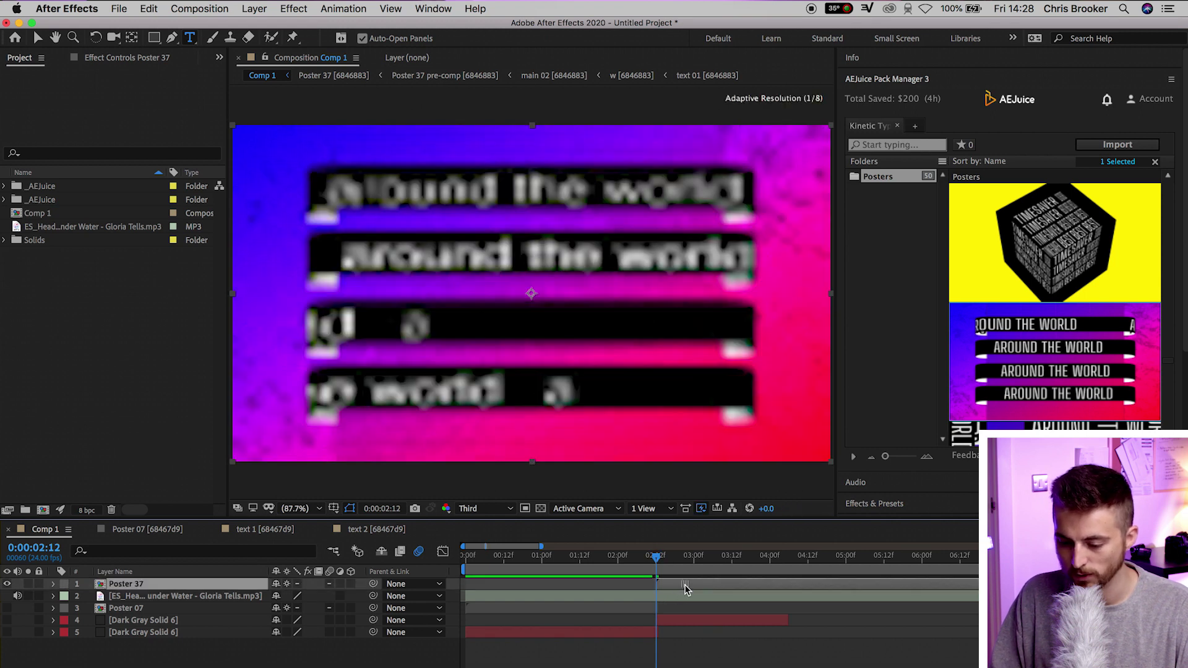
pyautogui.moveTo(173, 598); pyautogui.dragTo(177, 610)
pyautogui.click(634, 606)
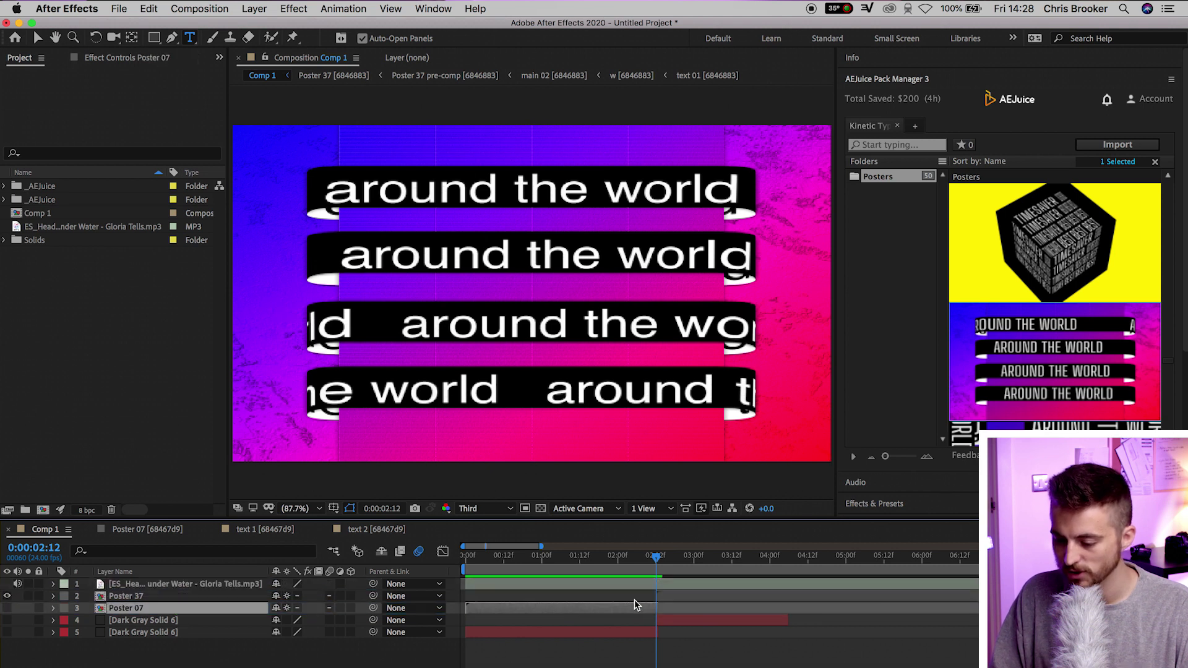
# - Cut Poster 37 at 0:00:04:06, remove the part after the cut and move the playhead to 0:00:02:19
pyautogui.moveTo(664, 562); pyautogui.dragTo(791, 564)
pyautogui.click(790, 598)
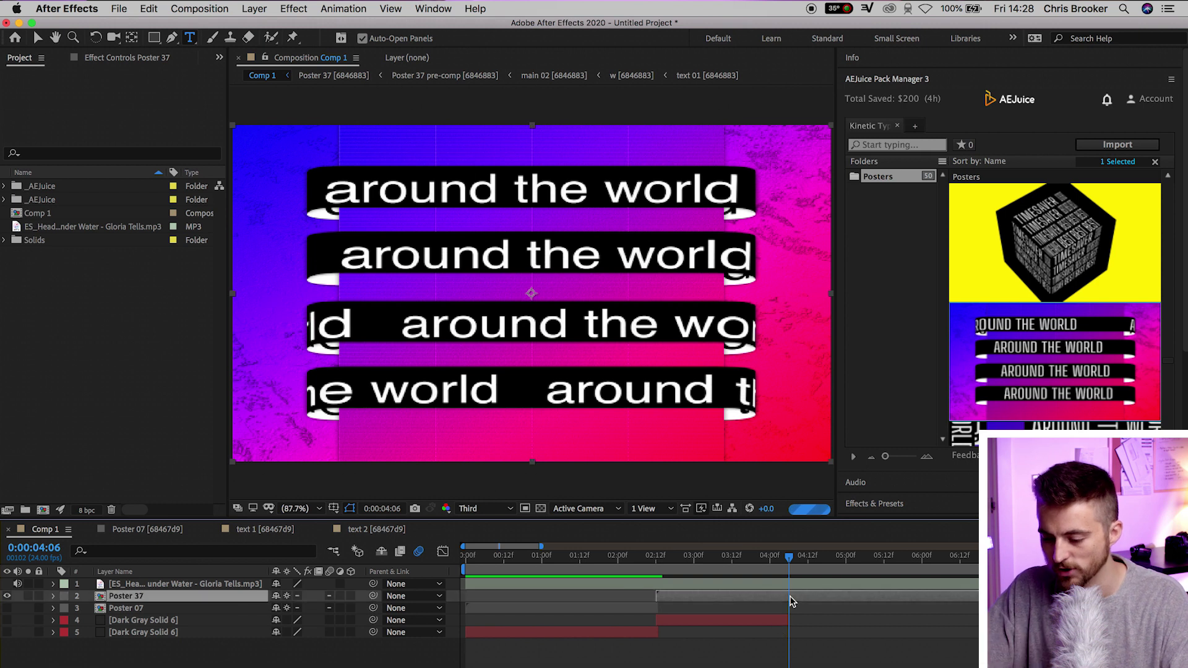
pyautogui.press('[')
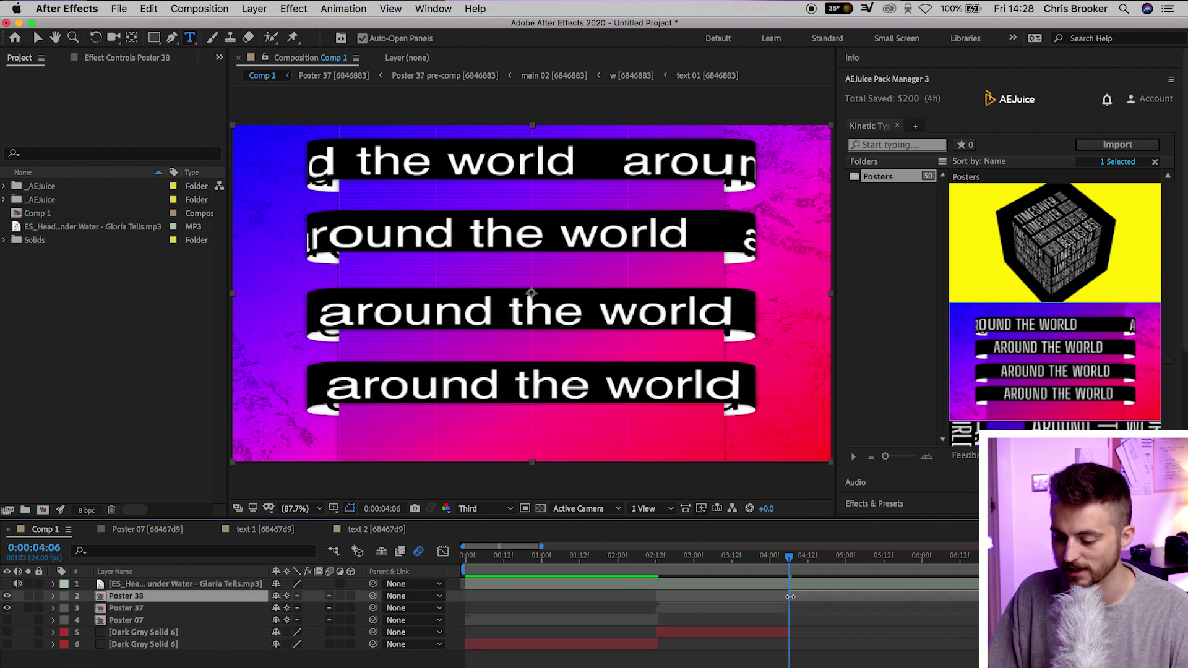
pyautogui.press('F2')
pyautogui.moveTo(727, 570); pyautogui.dragTo(678, 564)
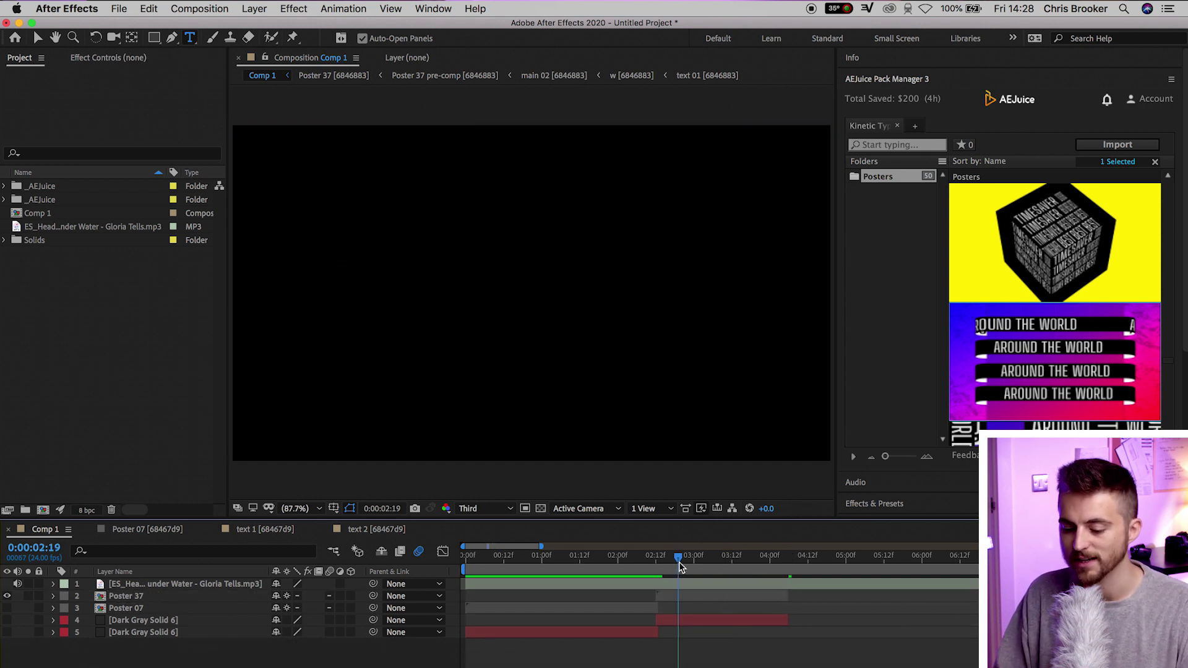
# - Open the text 01 composition nested in Poster 37 and replace its text with "what can i say"
pyautogui.click(696, 599)
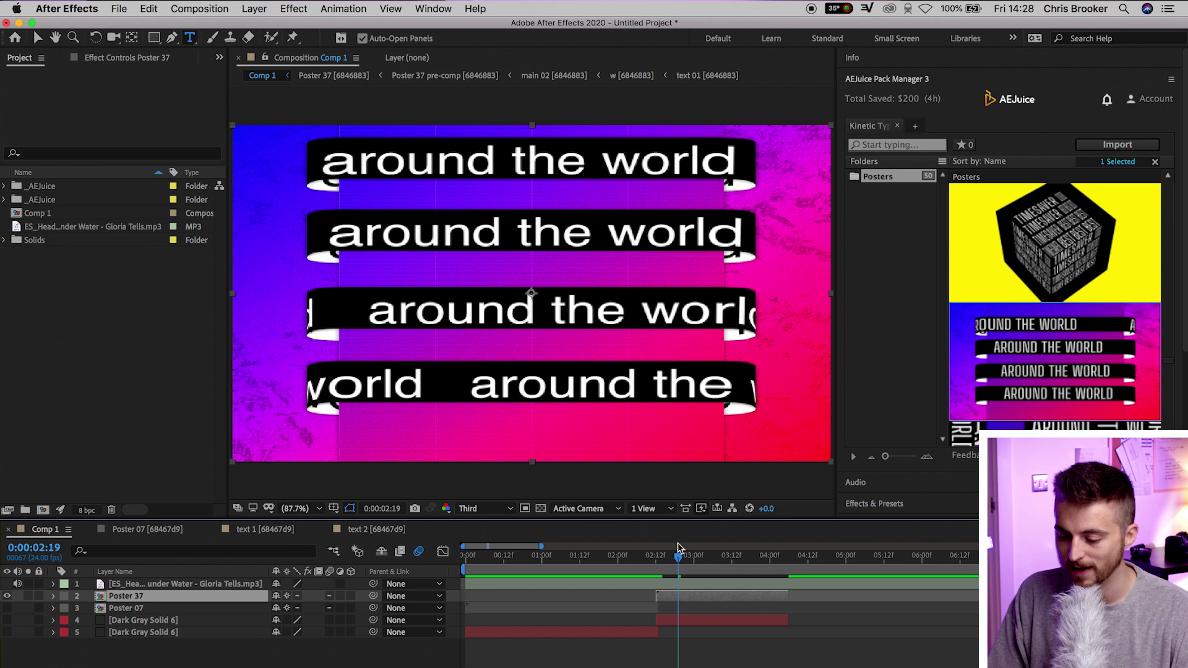
pyautogui.doubleClick(707, 599)
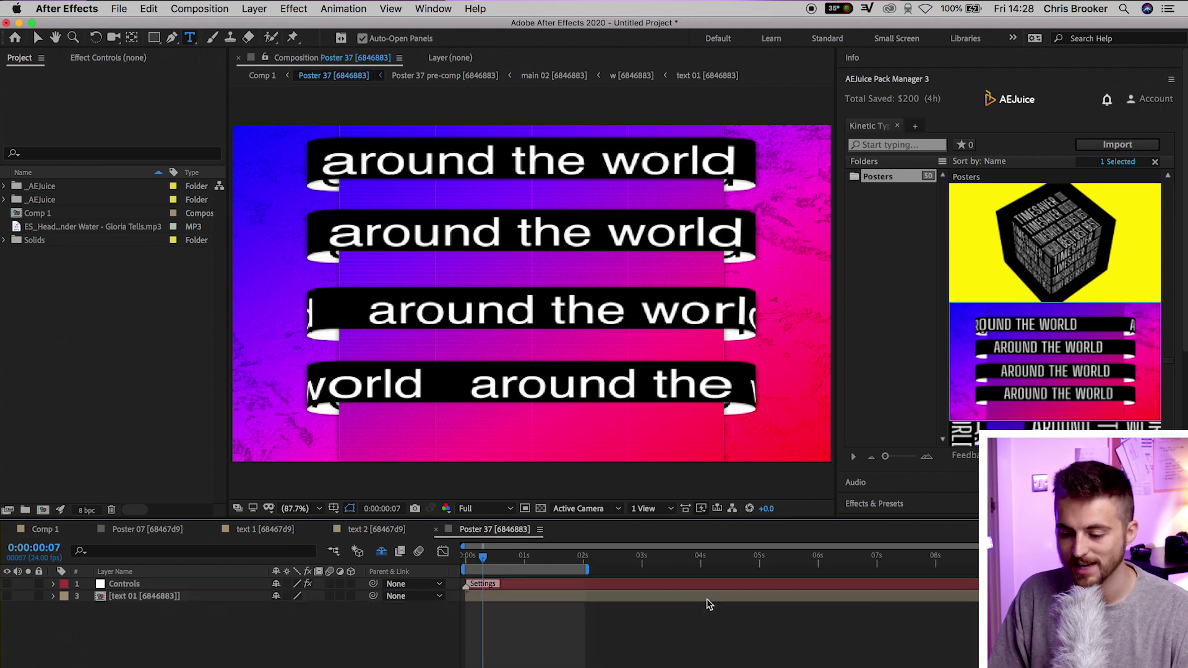
pyautogui.doubleClick(123, 597)
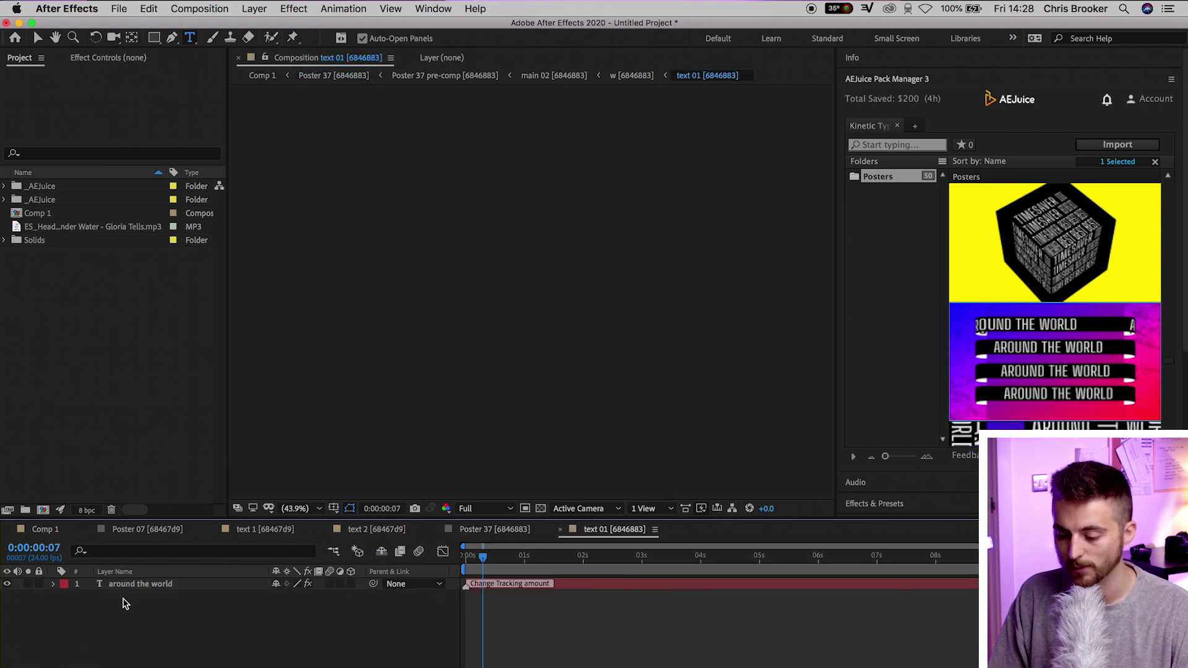
pyautogui.click(591, 586)
pyautogui.click(563, 560)
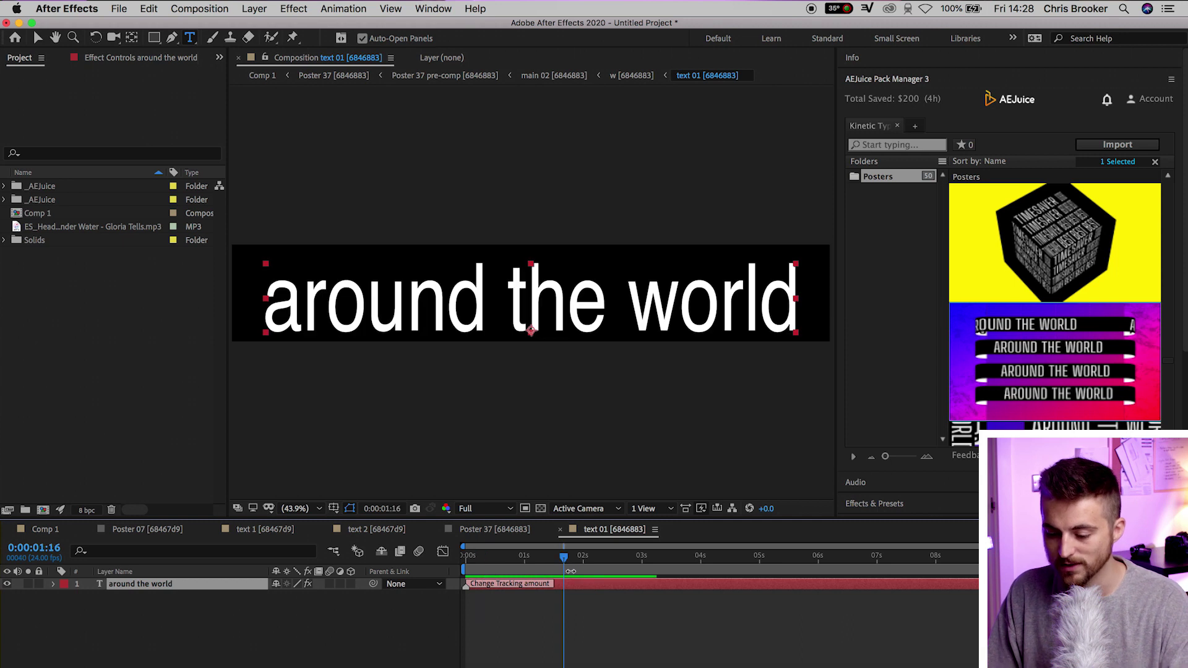
pyautogui.doubleClick(575, 583)
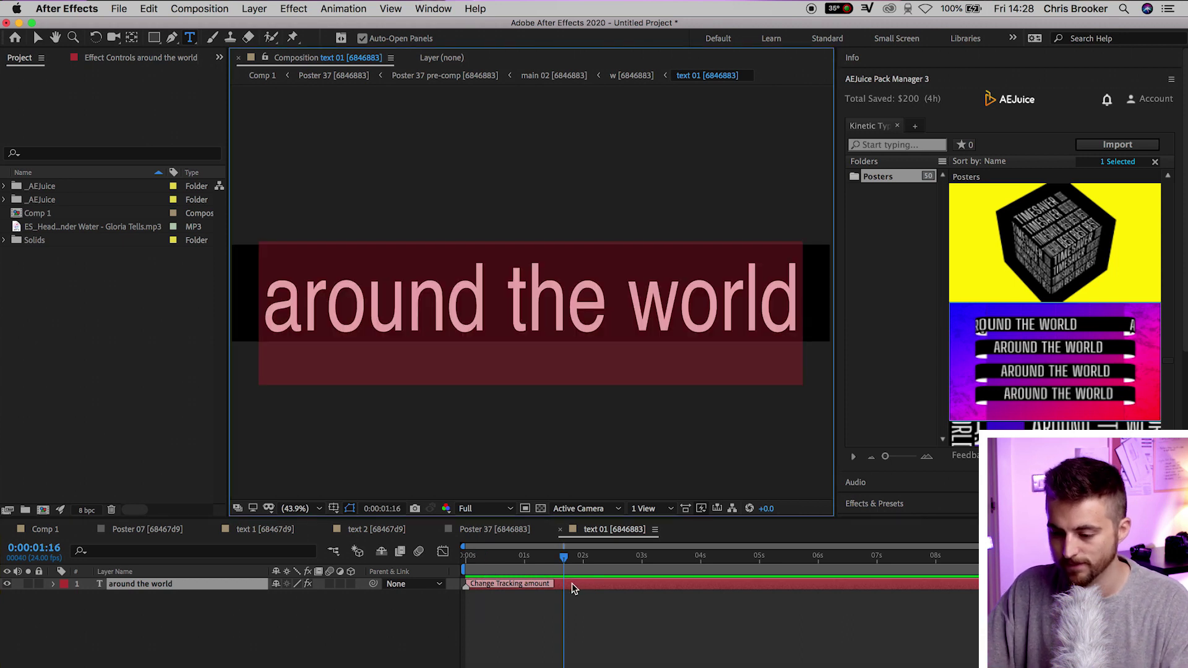
pyautogui.write('what can I')
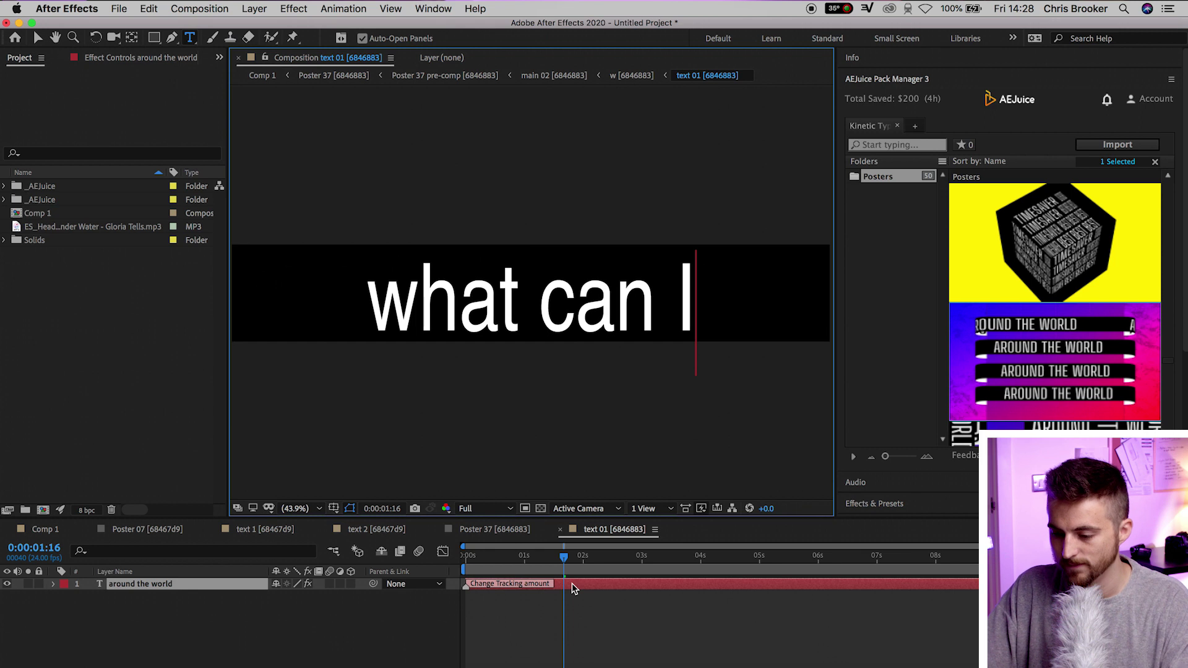
pyautogui.press('BackSpace')
pyautogui.write('i say')
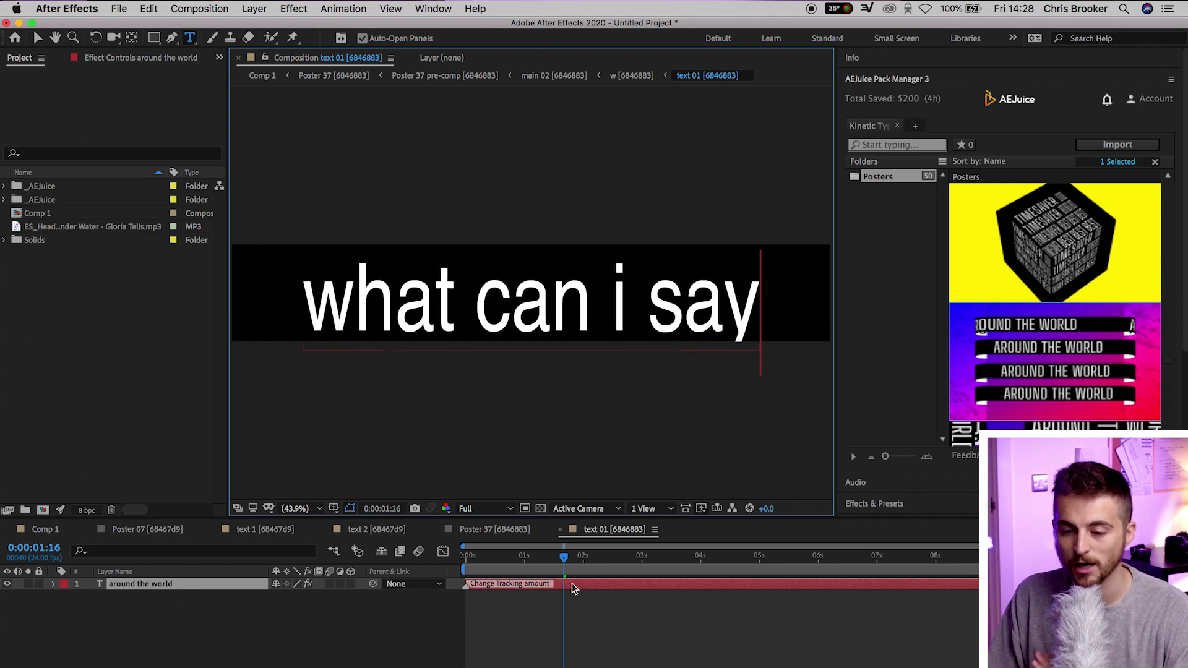
# - Change the font of the "what can i say" text to Impact
pyautogui.click(37, 37)
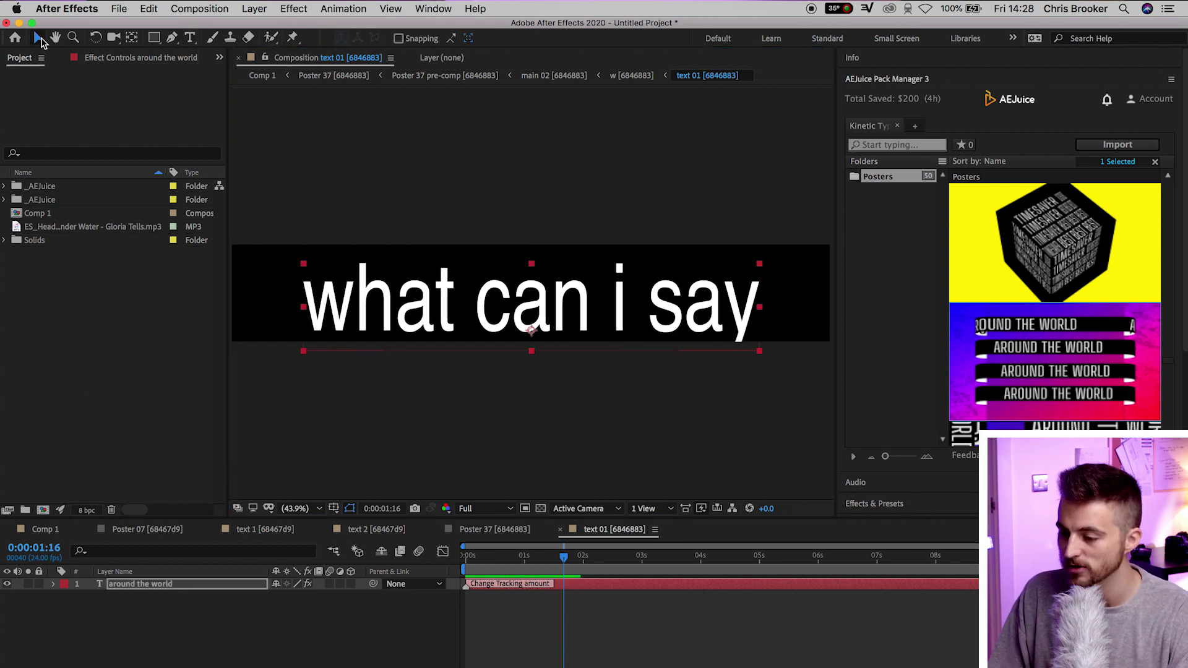
pyautogui.click(919, 82)
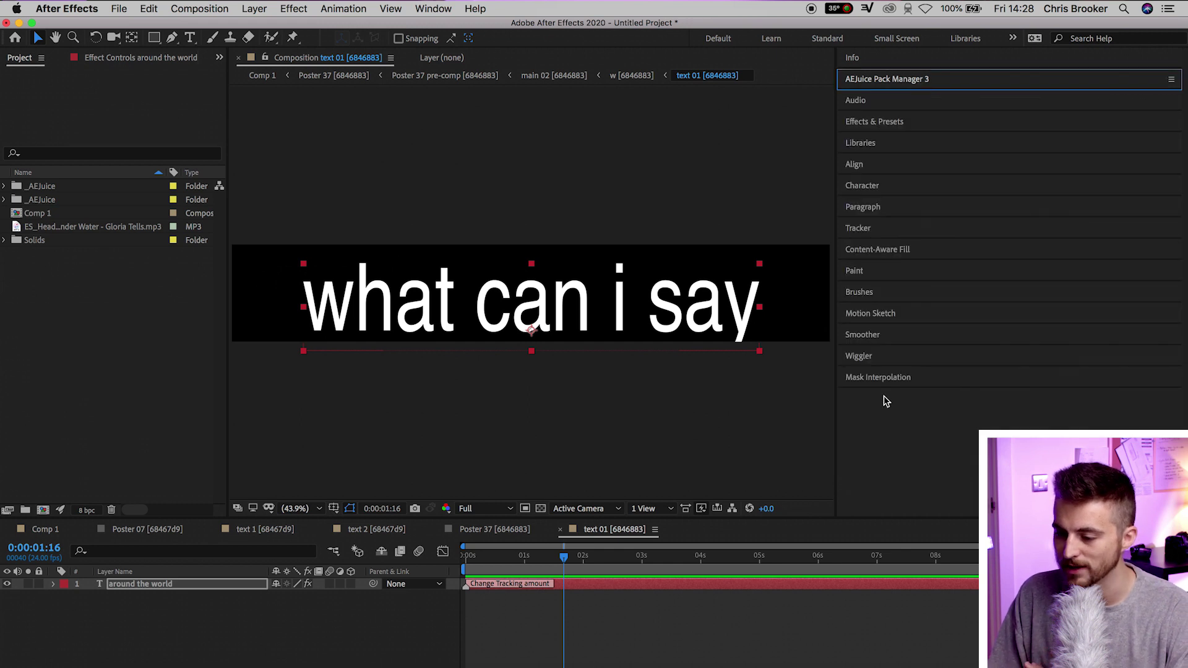
pyautogui.click(861, 185)
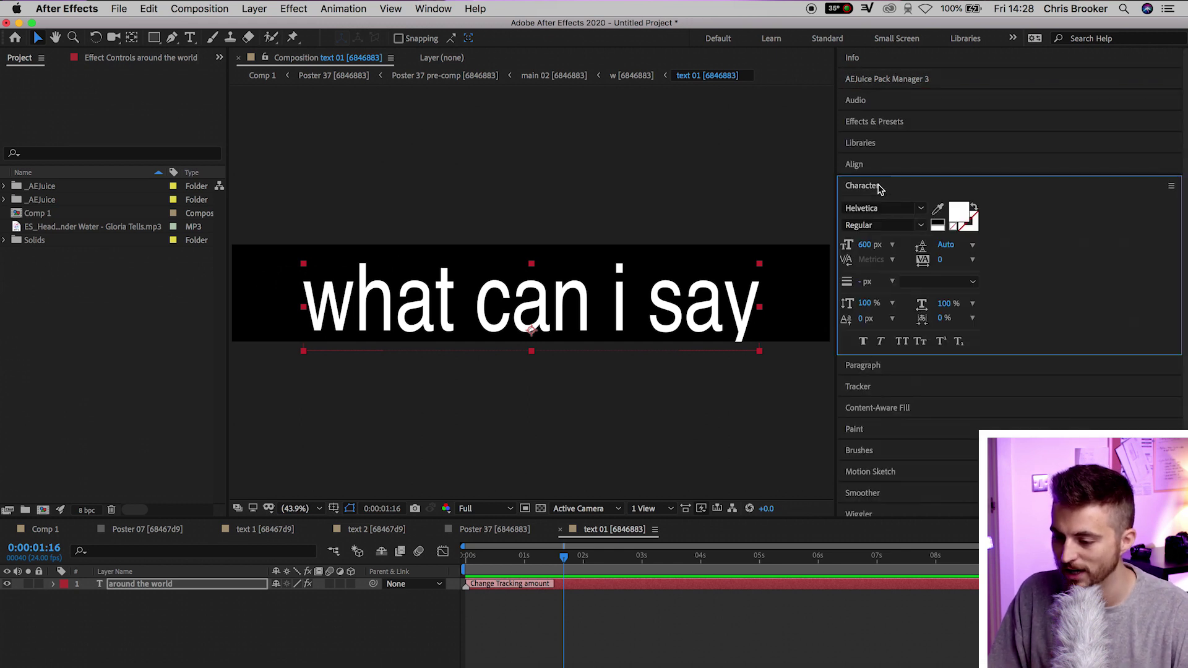
pyautogui.click(920, 208)
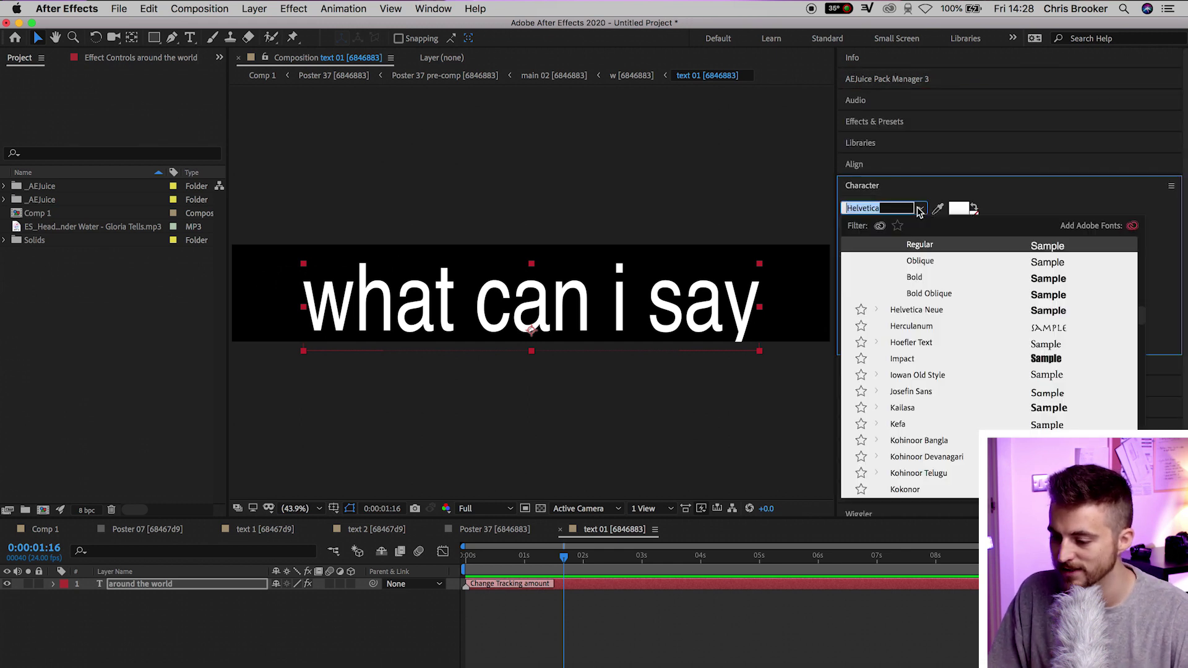
pyautogui.click(903, 359)
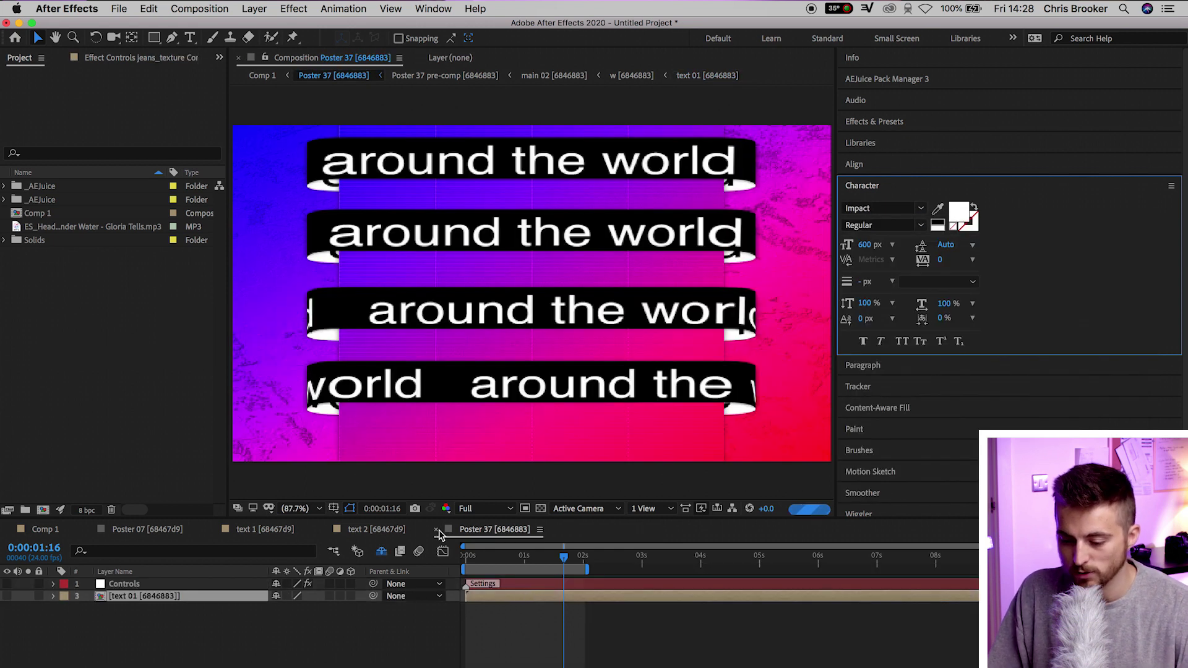
# - Close the Poster 37, text 2, text 1 and Poster 07 compositions, leaving only Comp 1 open
pyautogui.click(438, 530)
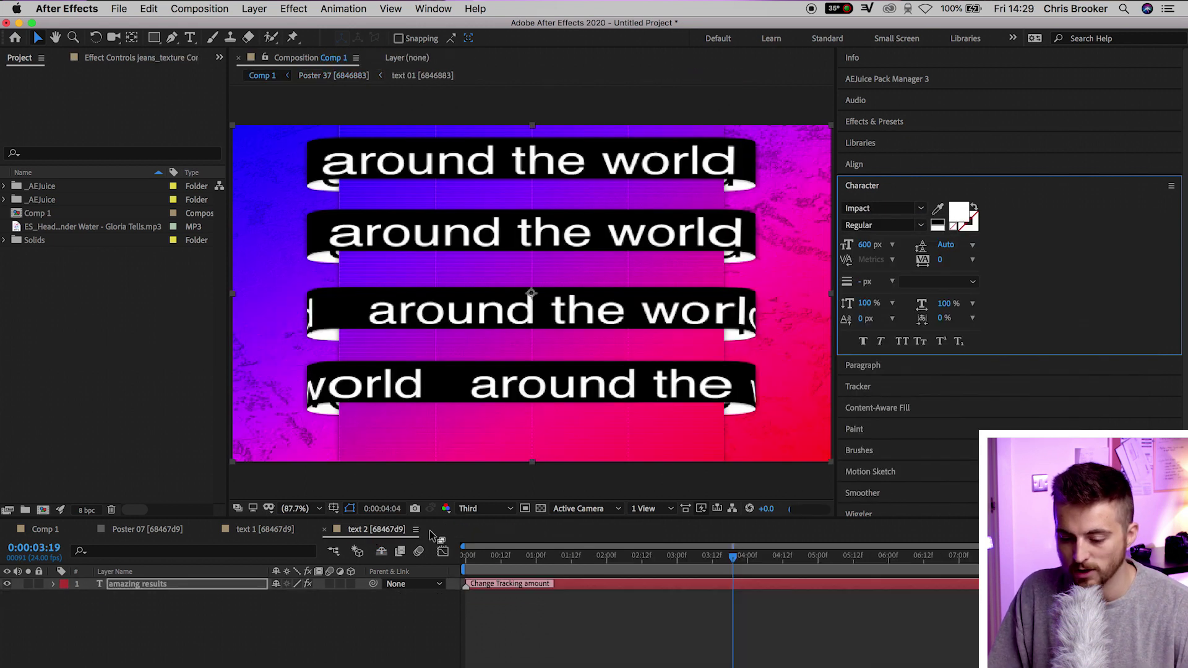
pyautogui.click(324, 530)
pyautogui.click(214, 530)
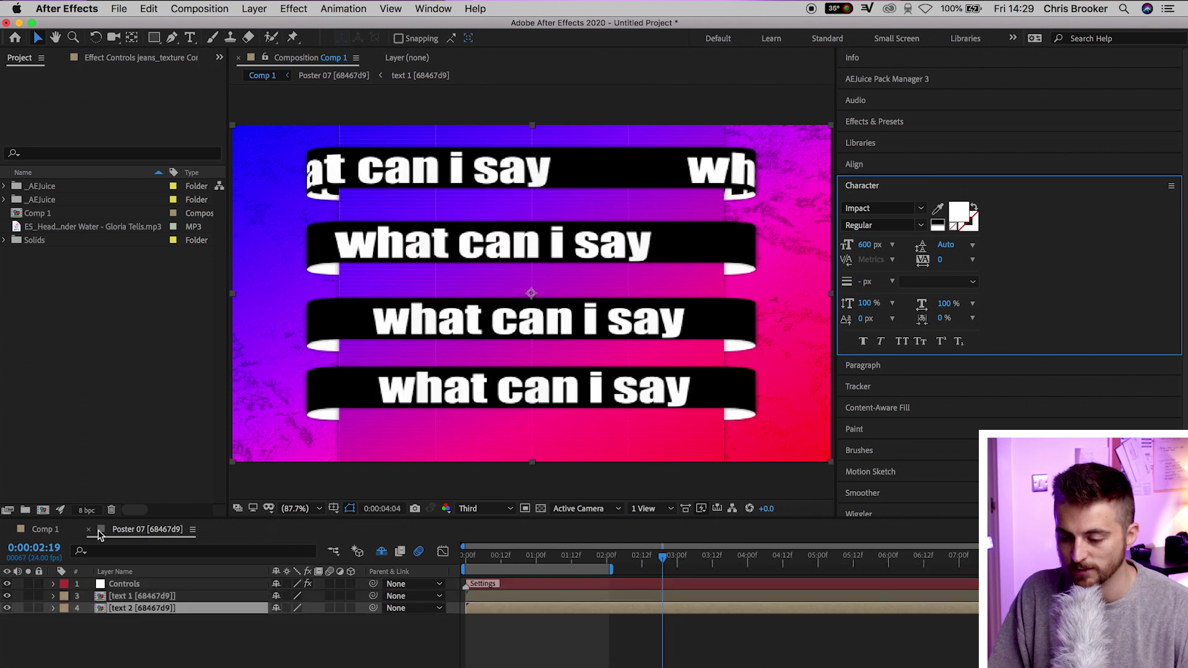
pyautogui.click(89, 530)
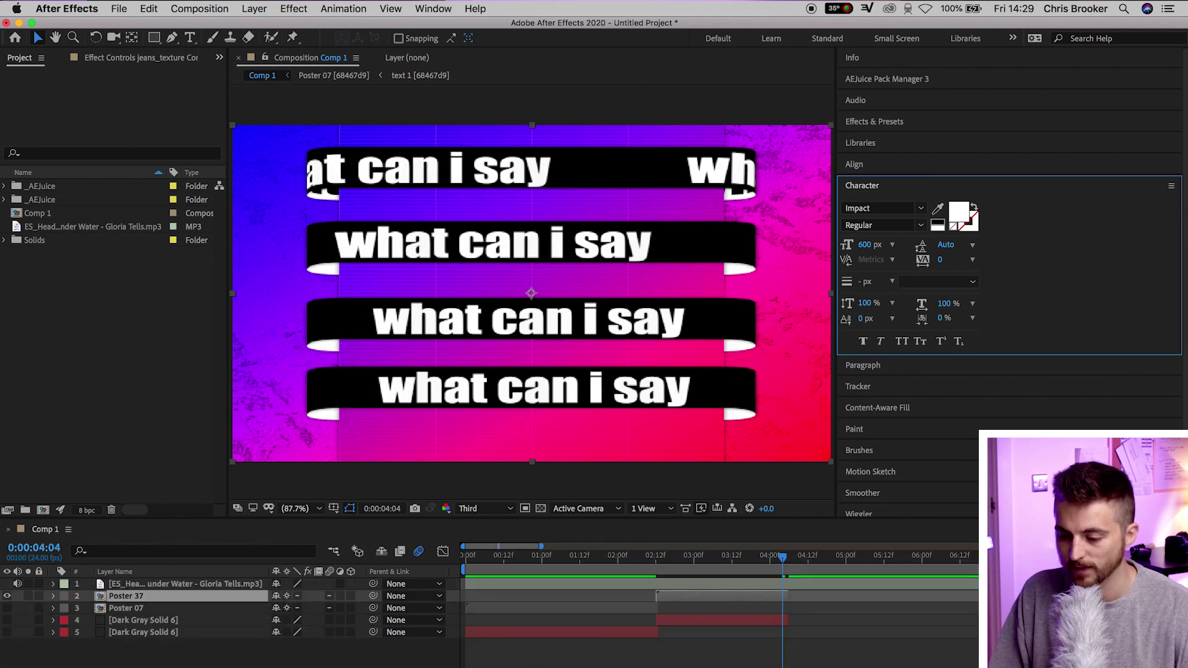
# - Return the playhead to 0:00:00:00 in Comp 1 and hide the Poster 37 layer
pyautogui.click(709, 562)
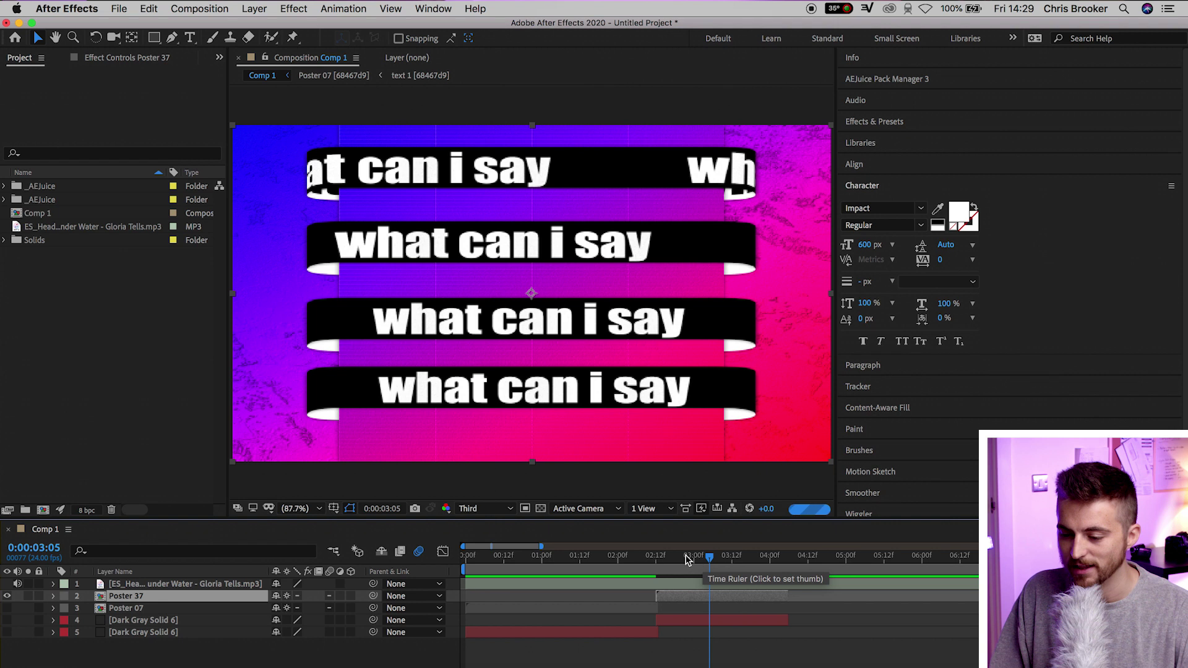
pyautogui.click(496, 563)
pyautogui.press('Home')
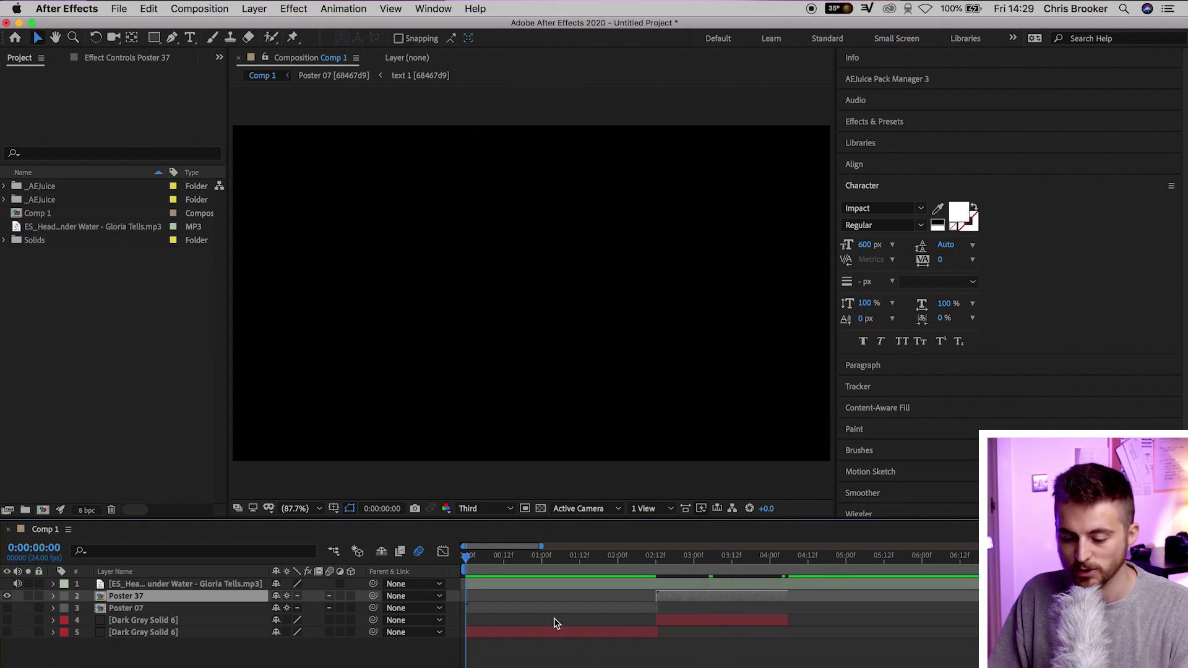
pyautogui.click(7, 597)
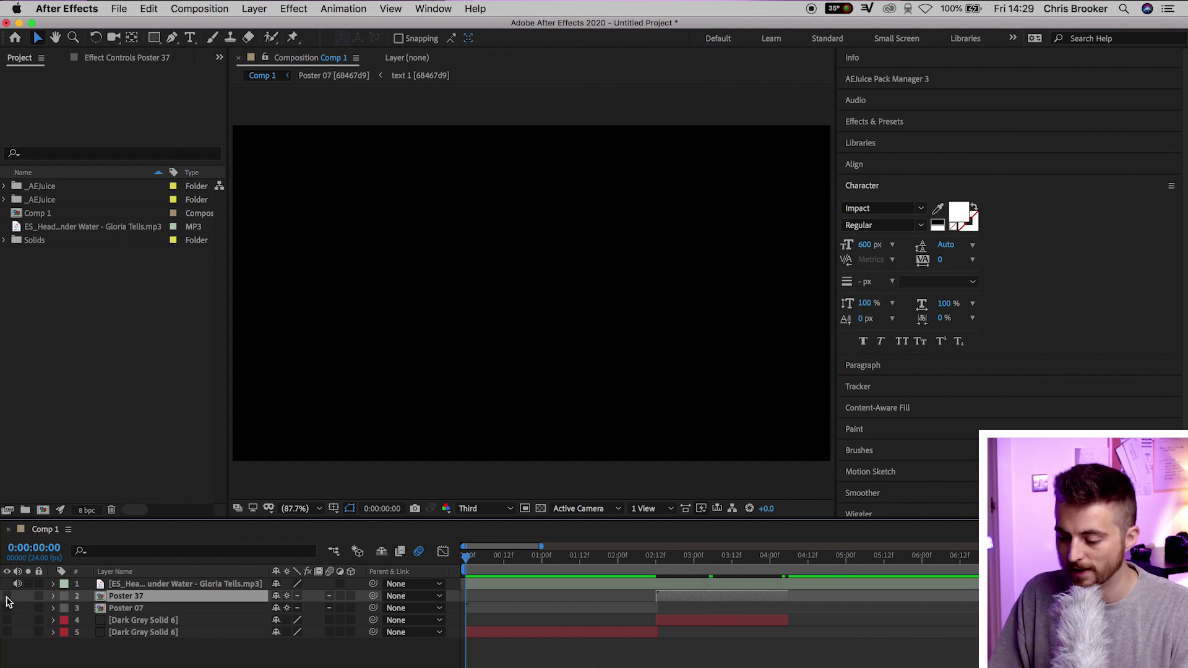
# - Listen to the song from 0:00:04:02, duplicate the second Dark Gray Solid 6 and place the copy directly after it
pyautogui.click(776, 560)
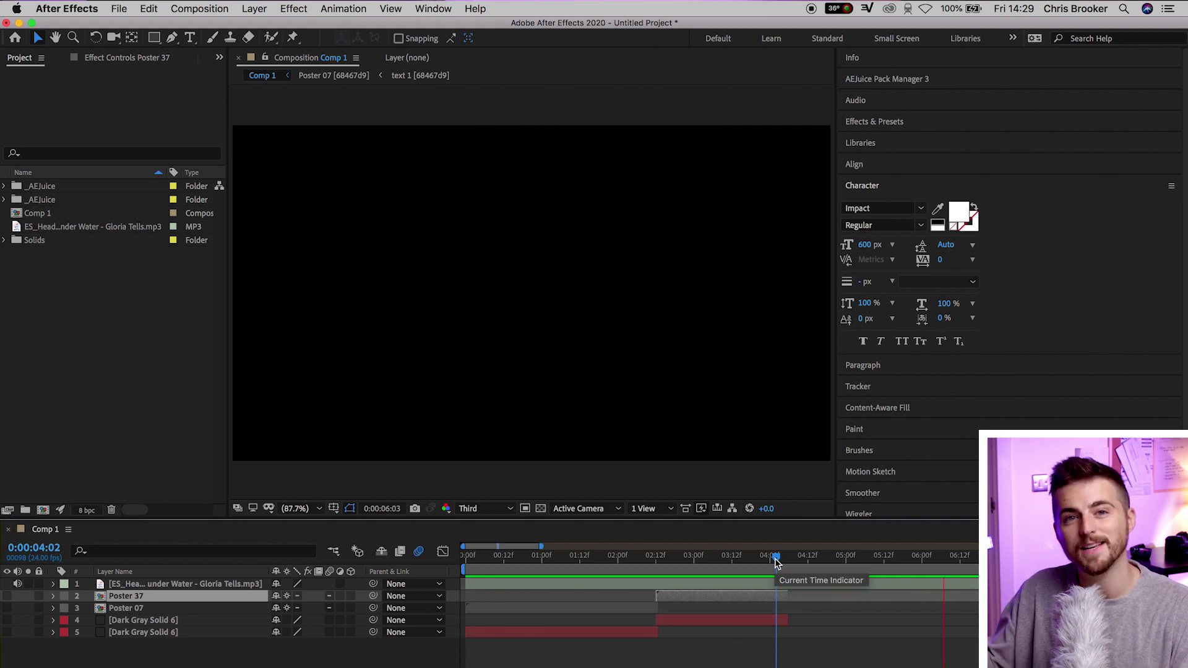
pyautogui.press('space')
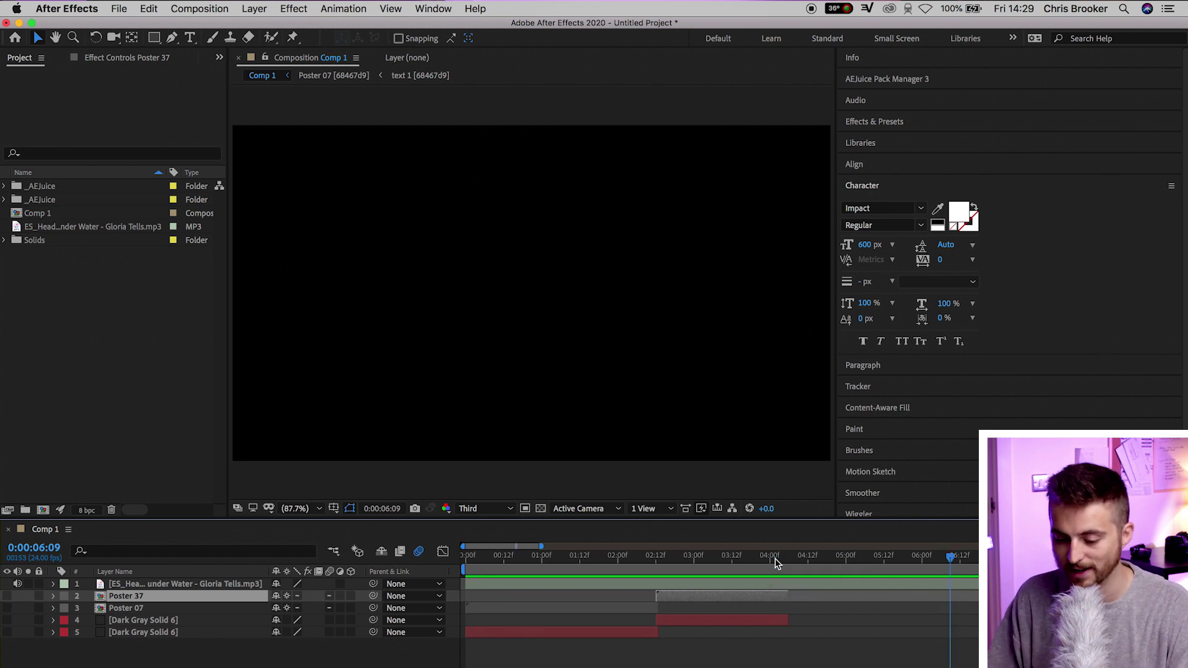
pyautogui.click(730, 621)
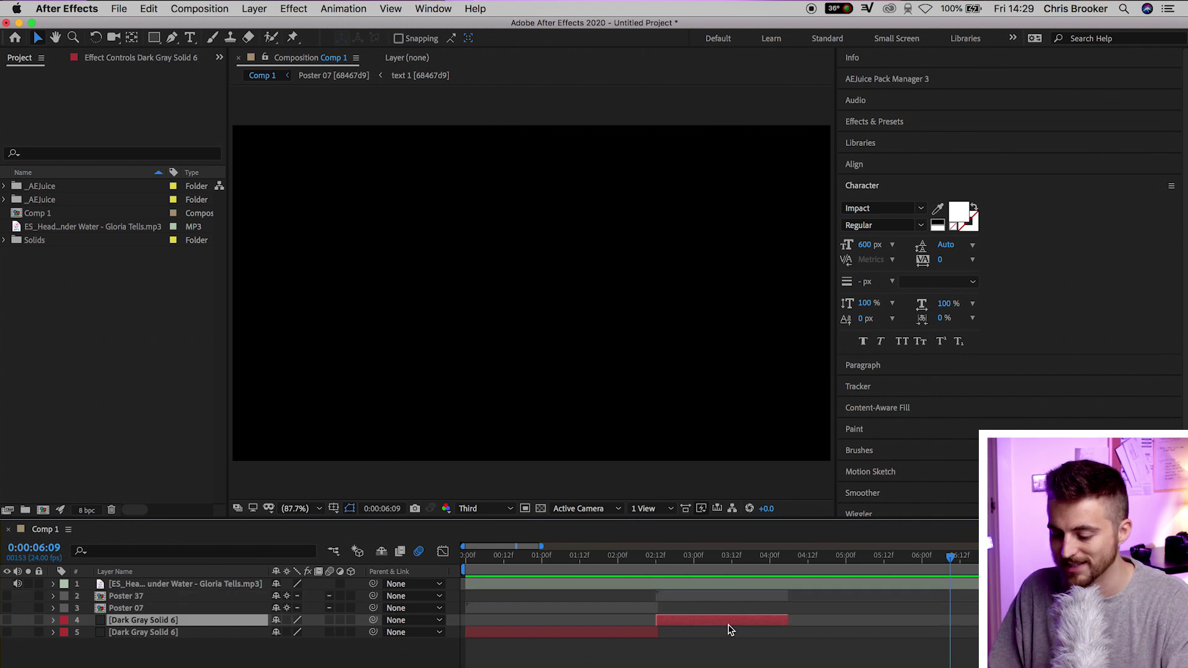
pyautogui.press('super+d')
pyautogui.moveTo(720, 624); pyautogui.dragTo(852, 621)
# - Play the song from 0:00:03:21 and extend the end of the third dark gray solid to about 0:00:06:12
pyautogui.click(762, 564)
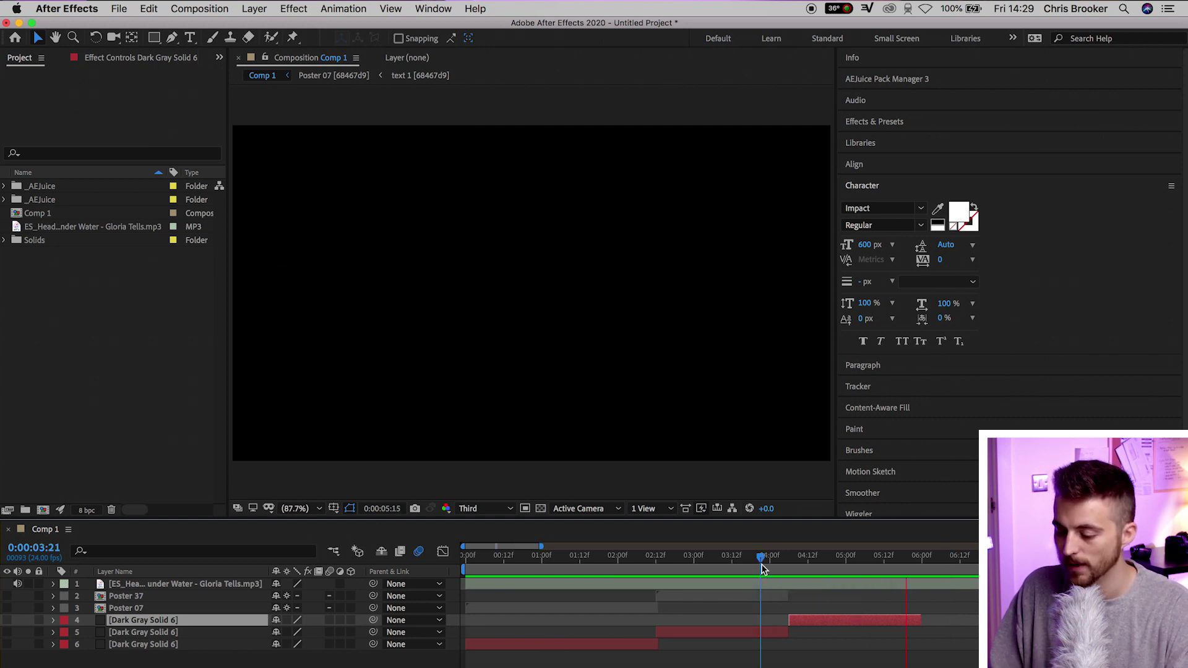
pyautogui.moveTo(927, 613); pyautogui.dragTo(959, 615)
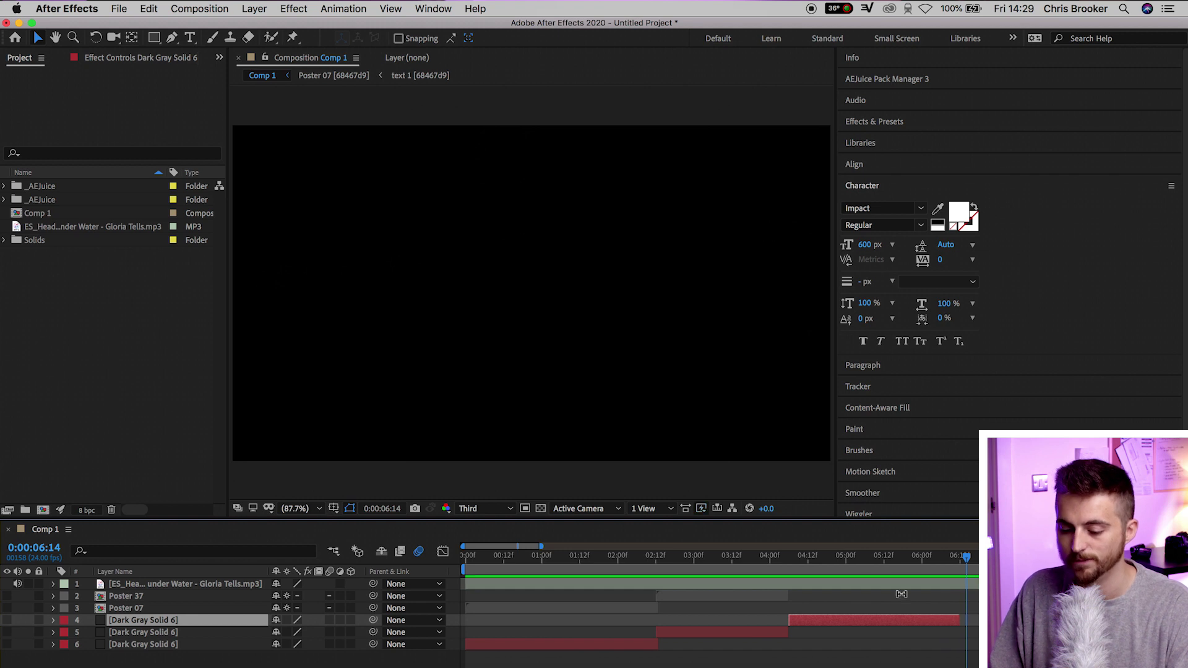
pyautogui.click(867, 566)
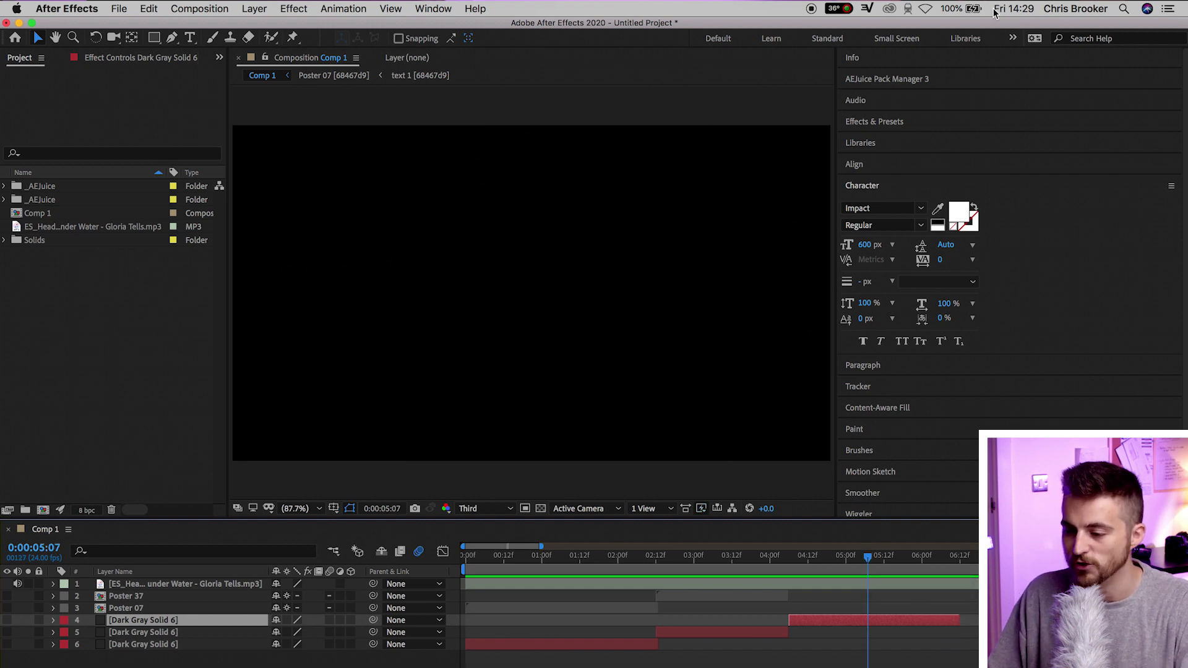
# - Import the circular spinning-text poster (Poster 40) from the AEJuice Posters folder into Comp 1
pyautogui.click(900, 80)
pyautogui.scroll(-10, 1133, 339)
pyautogui.scroll(-5, 1133, 340)
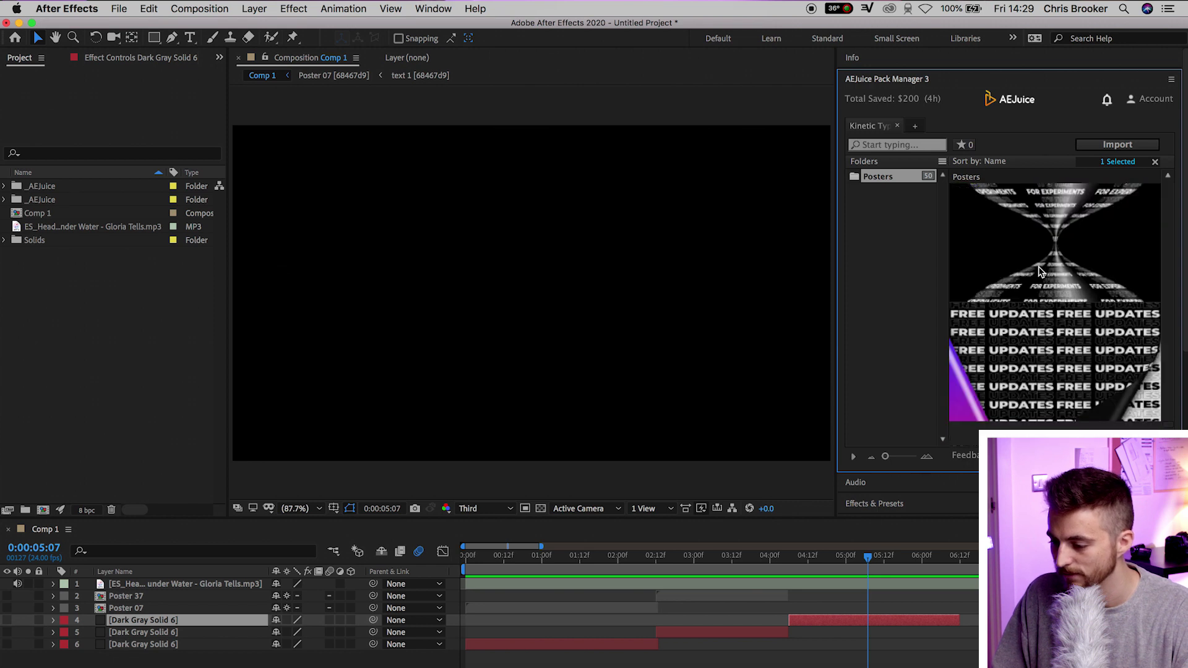
pyautogui.scroll(-5, 1170, 344)
pyautogui.moveTo(1027, 385)
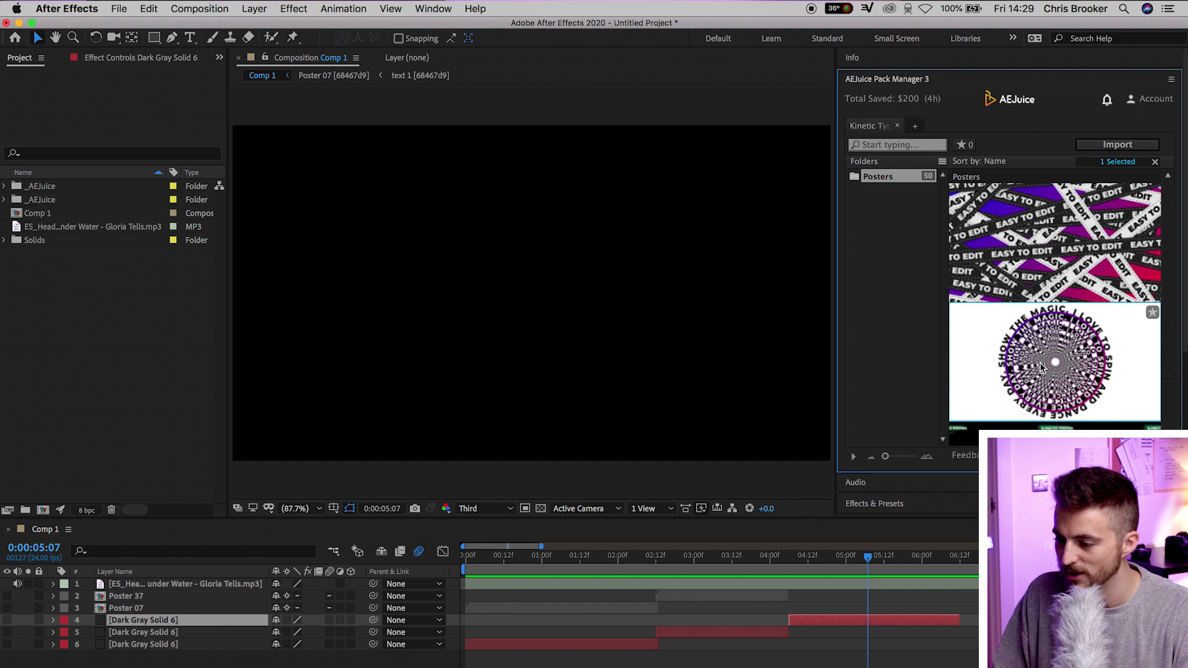
pyautogui.click(1126, 147)
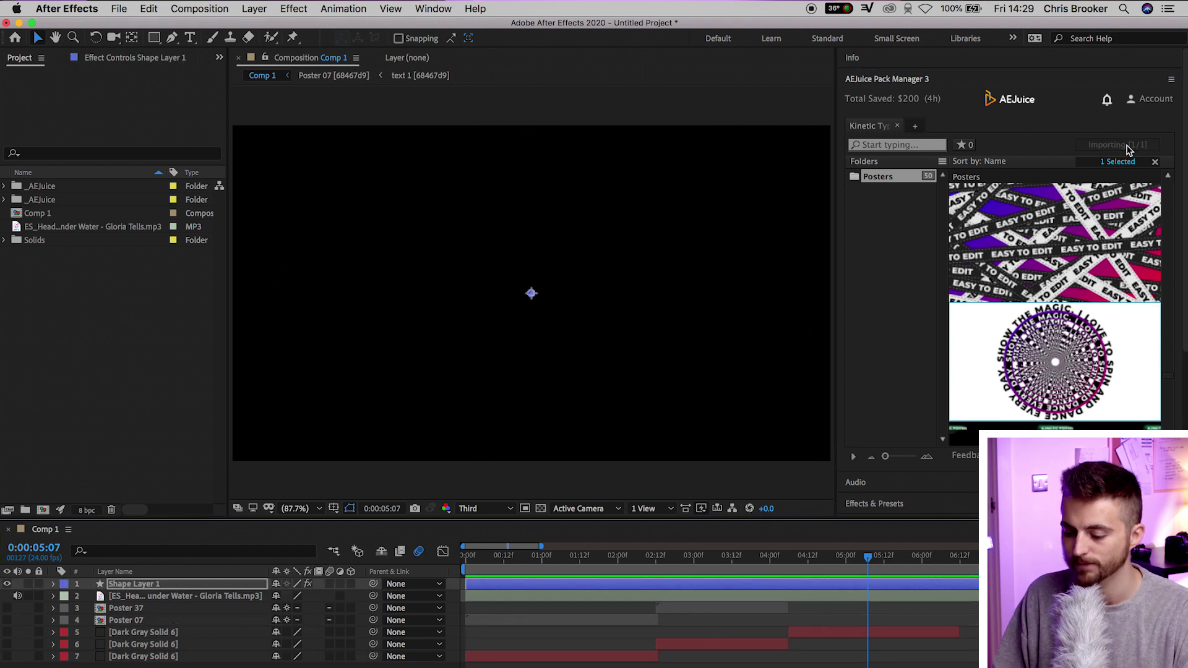
# - Align the start of Poster 40 with the third dark gray solid and move its layer above Poster 37
pyautogui.moveTo(796, 627); pyautogui.dragTo(813, 626)
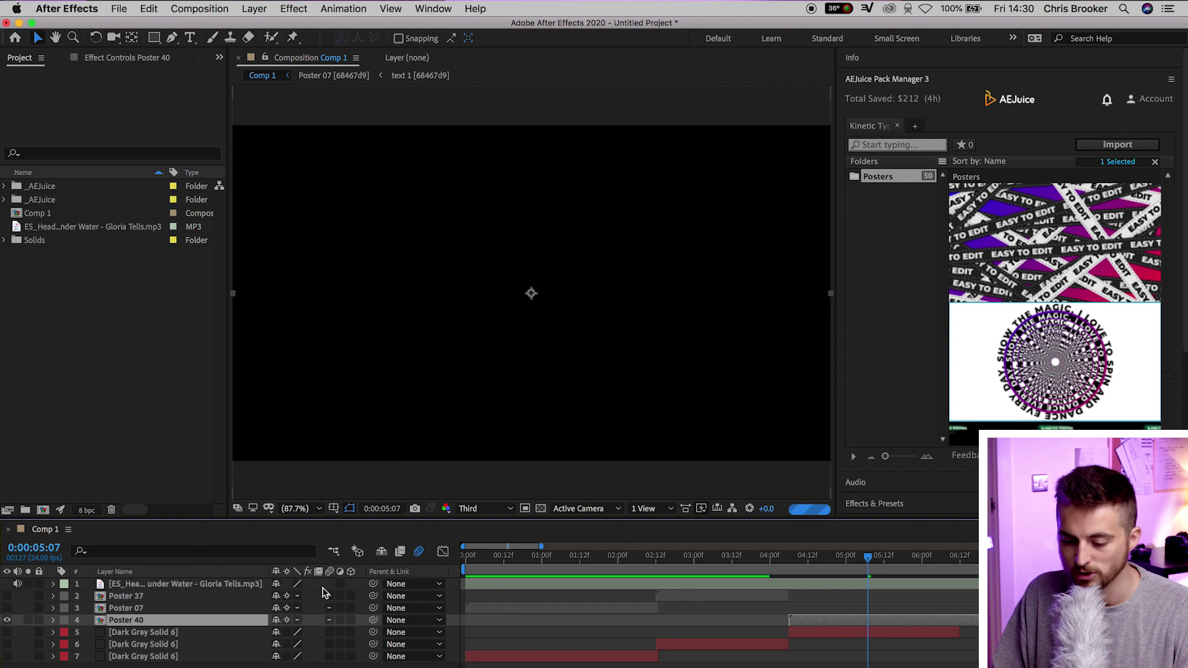
pyautogui.moveTo(140, 621); pyautogui.dragTo(142, 593)
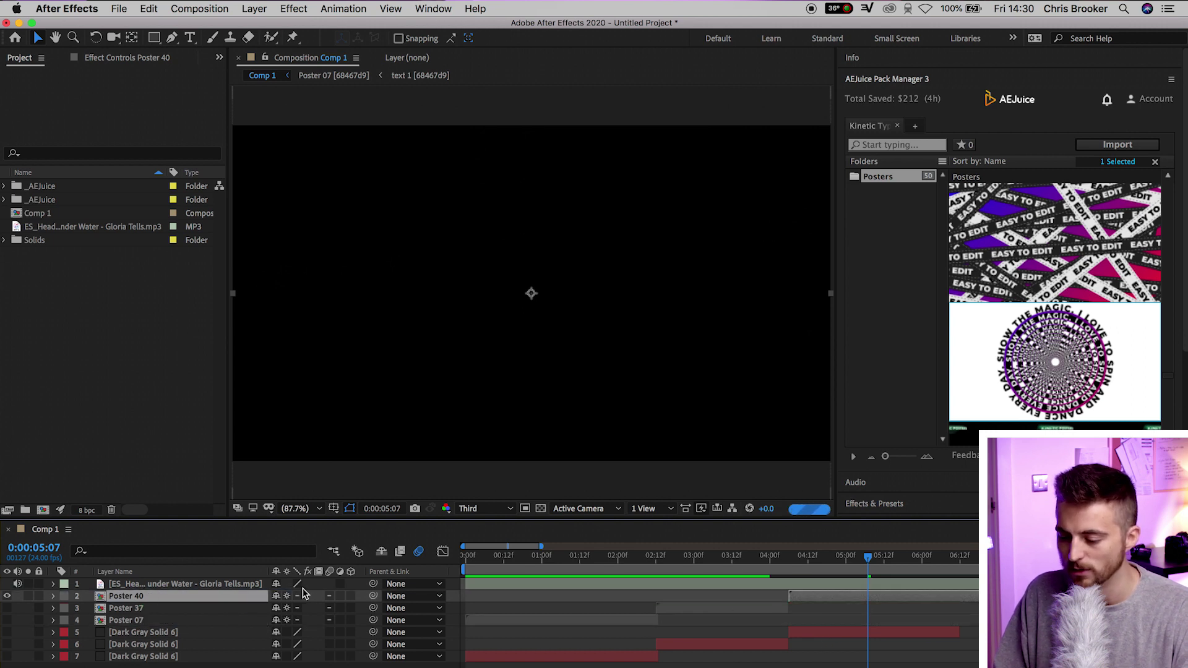
# - Hide Poster 40, play the song from 0:00:04:03 to hear the section's lyric, and show the layer again
pyautogui.click(779, 563)
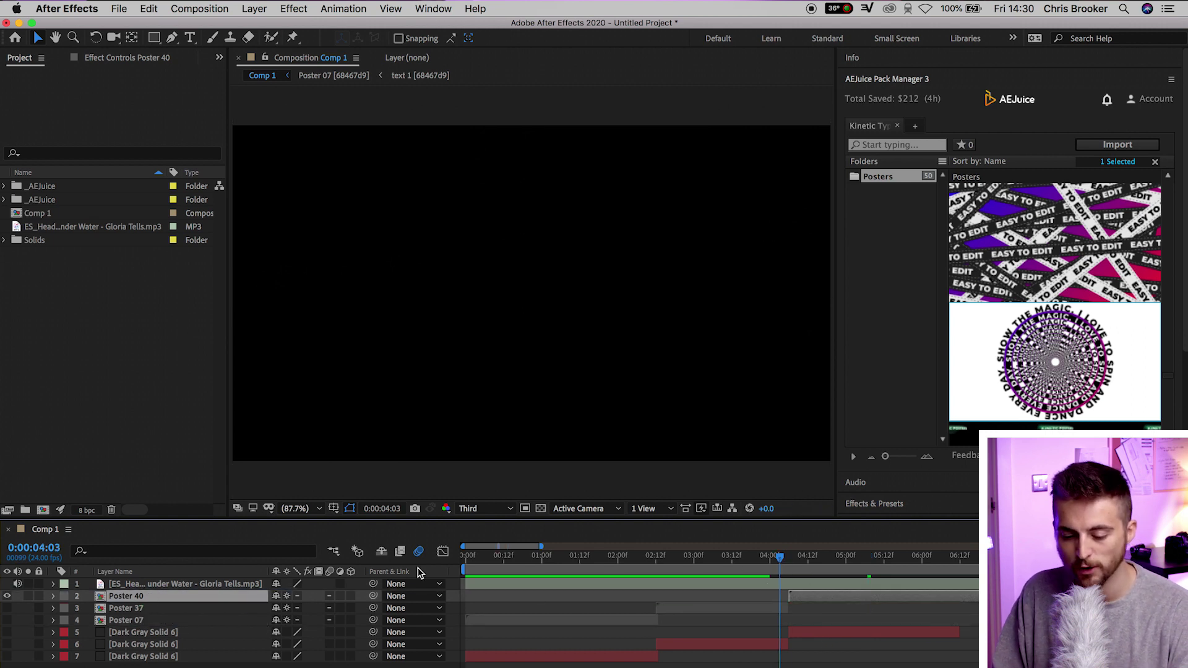
pyautogui.click(8, 597)
pyautogui.press('space')
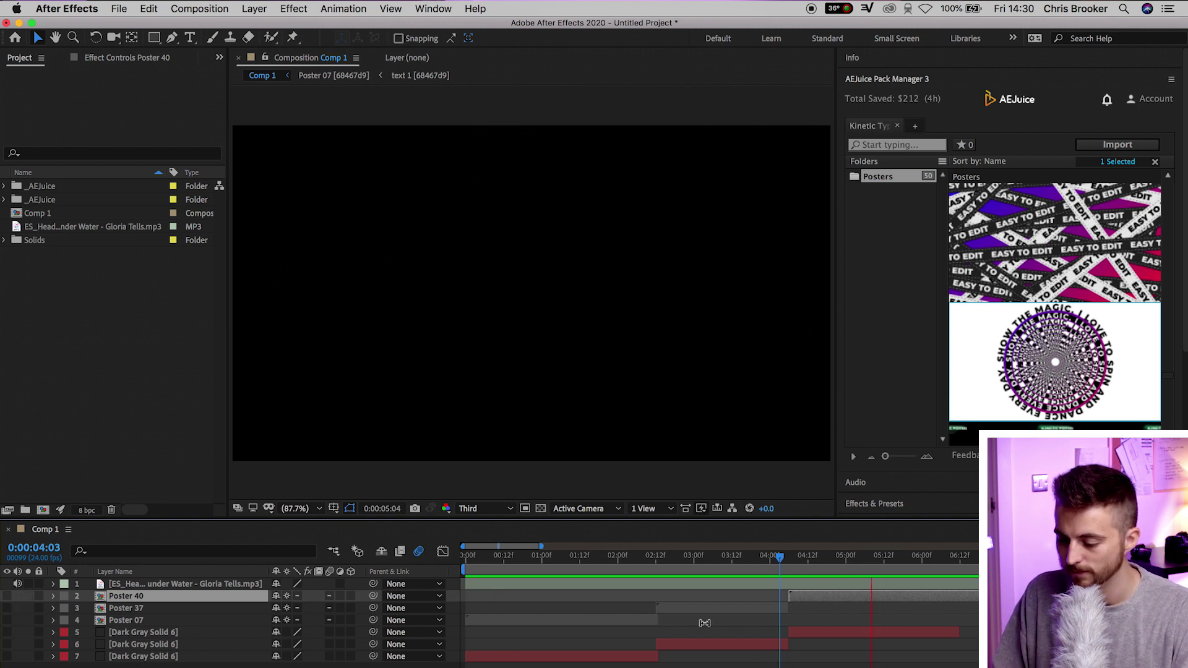
pyautogui.moveTo(956, 566); pyautogui.dragTo(863, 563)
pyautogui.click(7, 596)
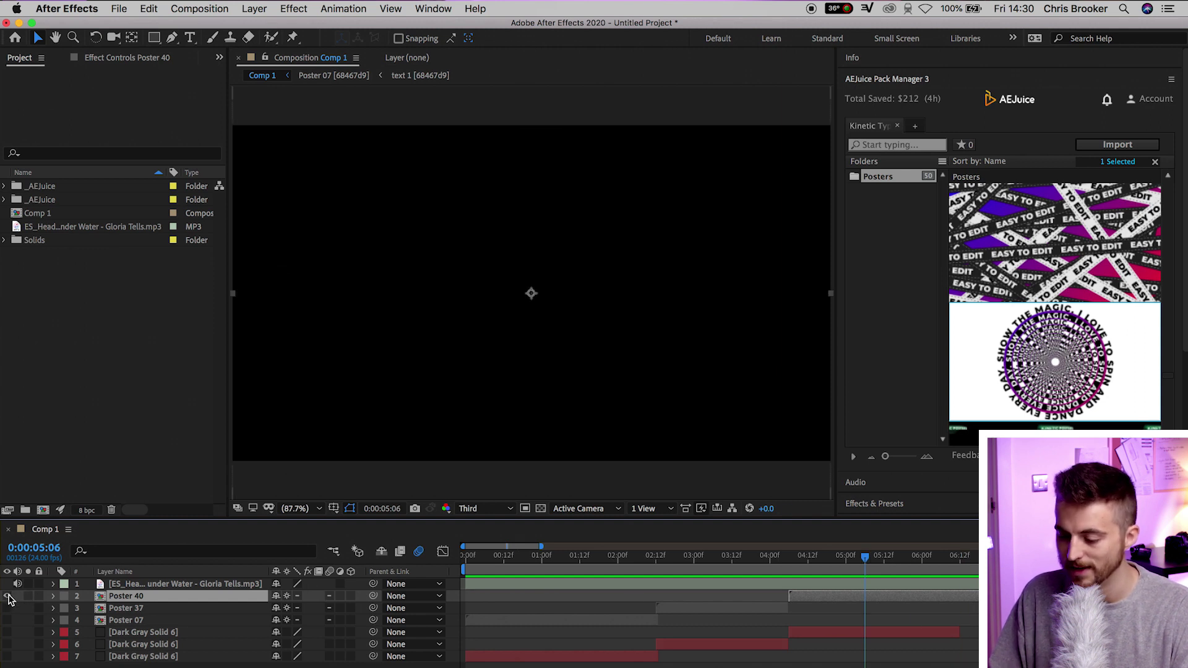
# - Open the text 01 composition nested in Poster 40 and replace its circular text with "please make it undone"
pyautogui.doubleClick(884, 595)
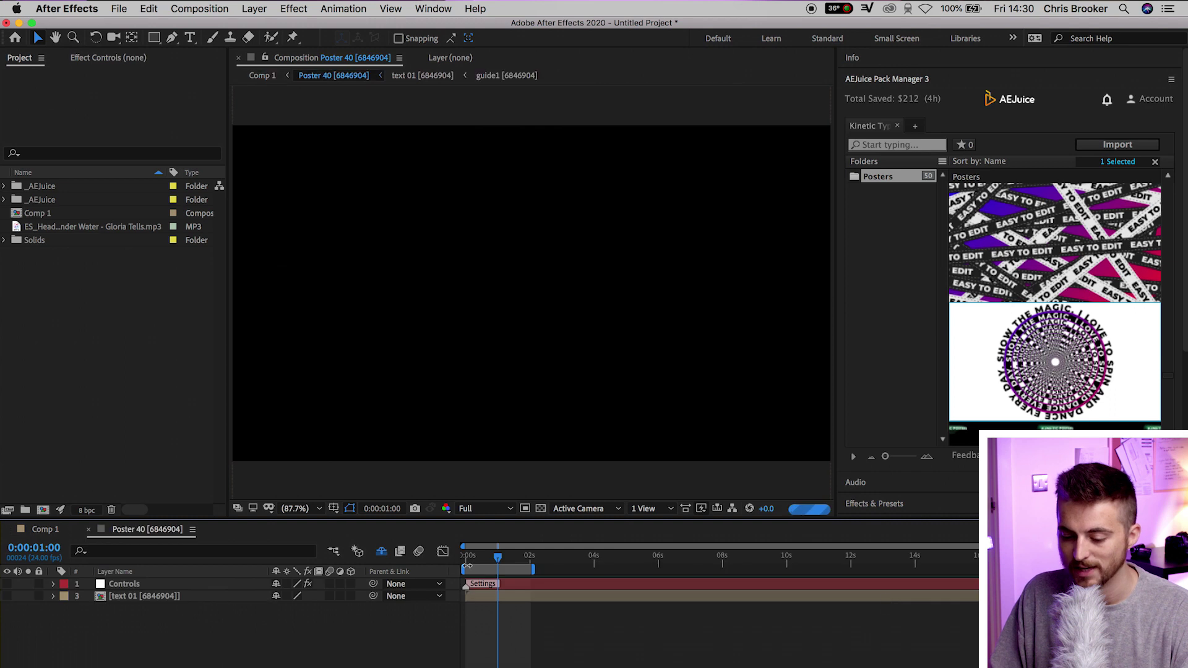
pyautogui.doubleClick(528, 597)
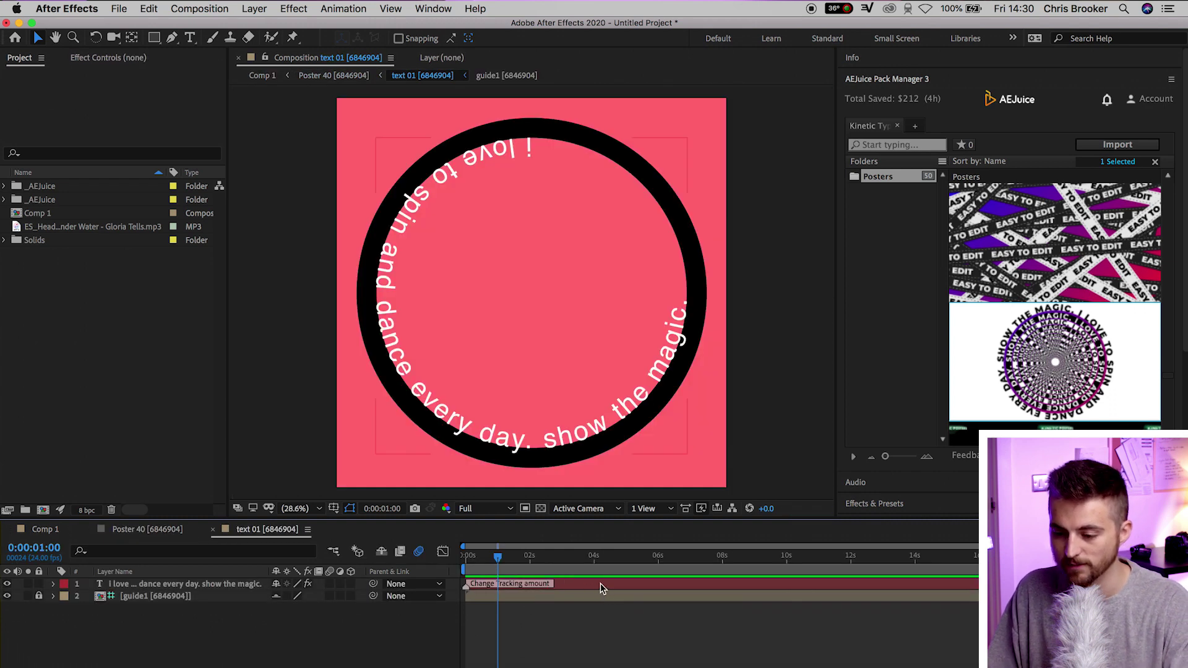
pyautogui.doubleClick(600, 584)
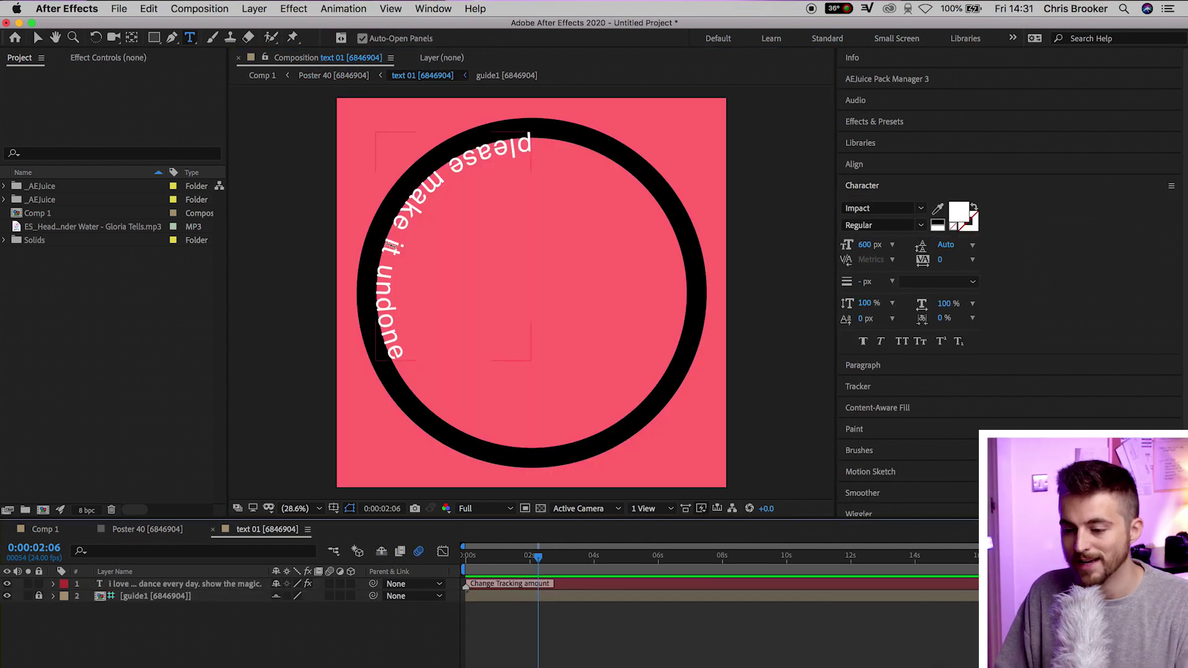
# - Copy the phrase "please make it undone" and paste it two more times so the text fills the whole circle
pyautogui.press('super+a')
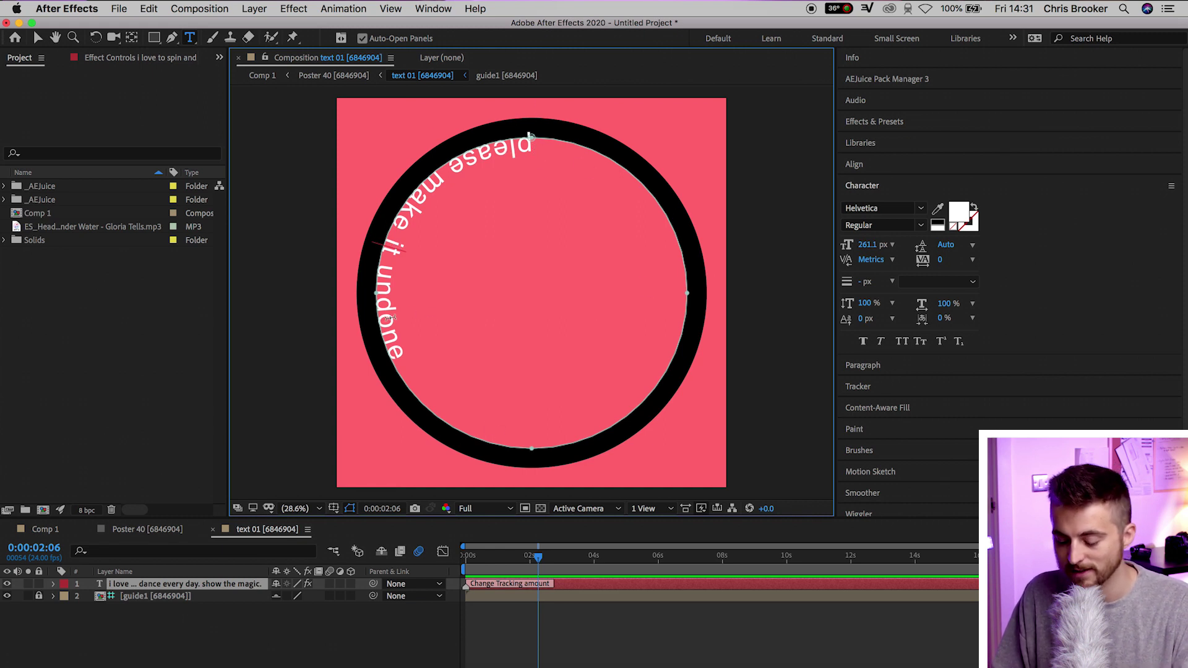
pyautogui.tripleClick(388, 319)
pyautogui.press('super+c')
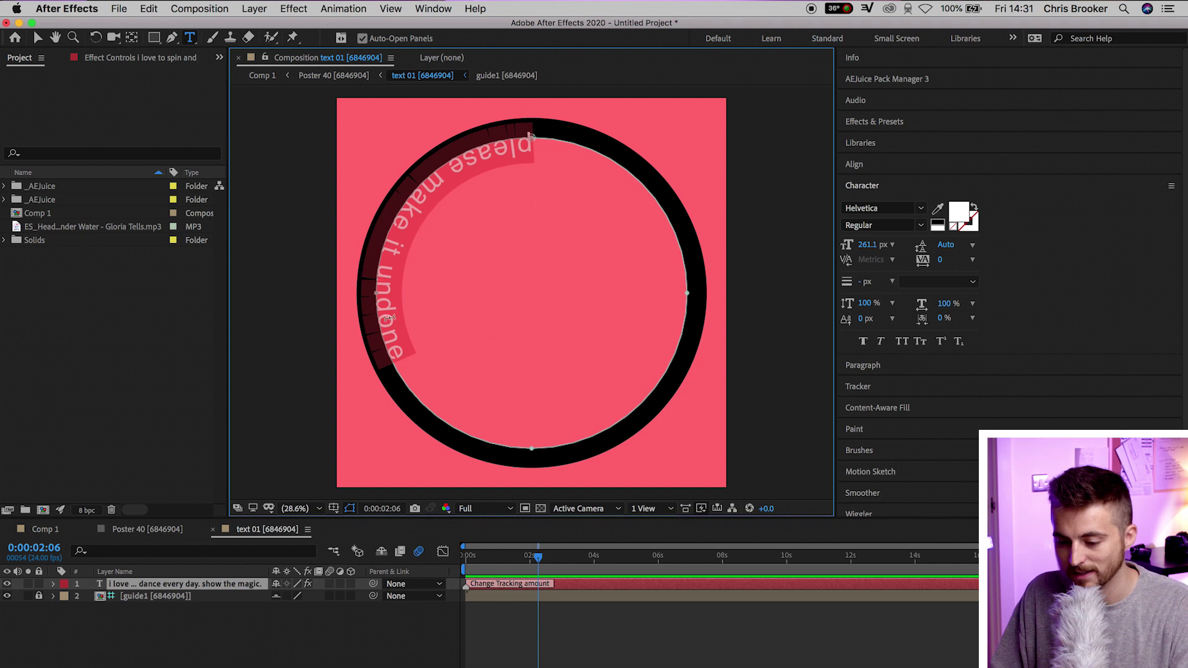
pyautogui.press('Right')
pyautogui.press('super+v')
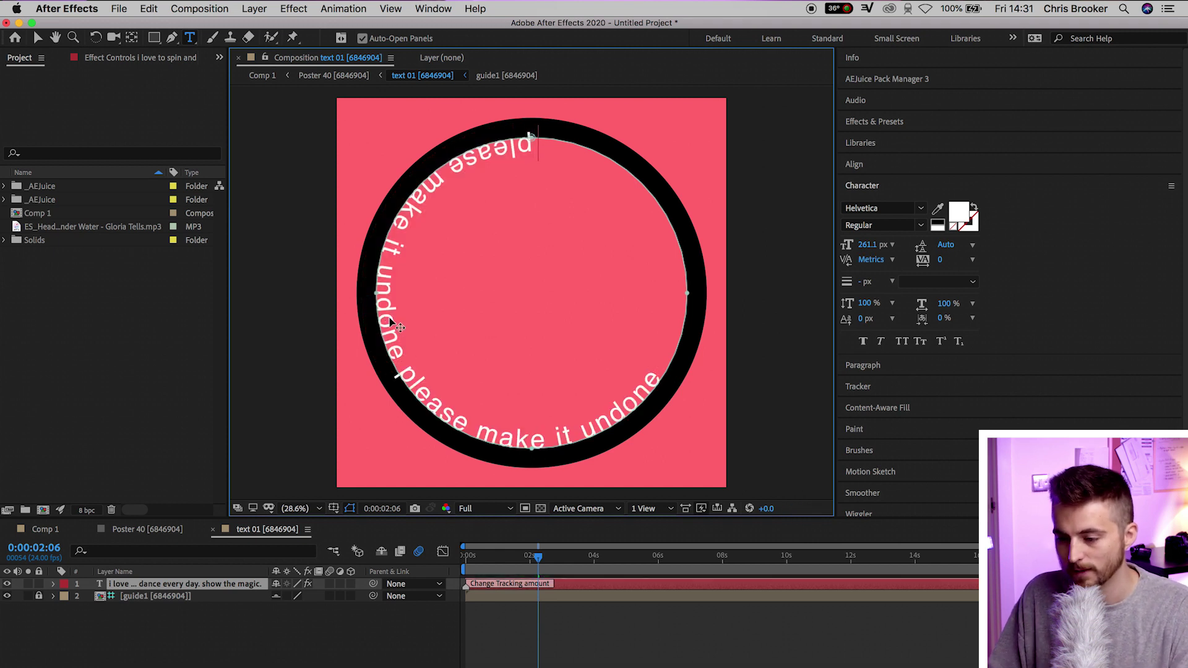
pyautogui.press('super+v')
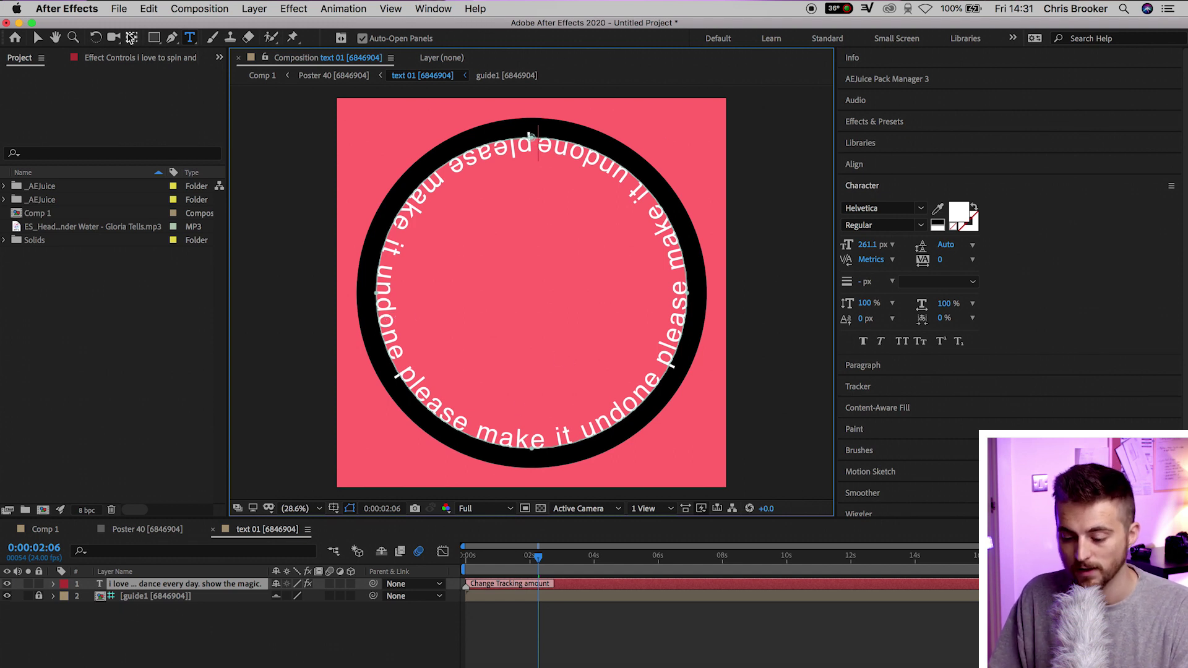
# - Finish editing the circular text and close the text 01 and Poster 40 compositions to return to Comp 1
pyautogui.click(37, 37)
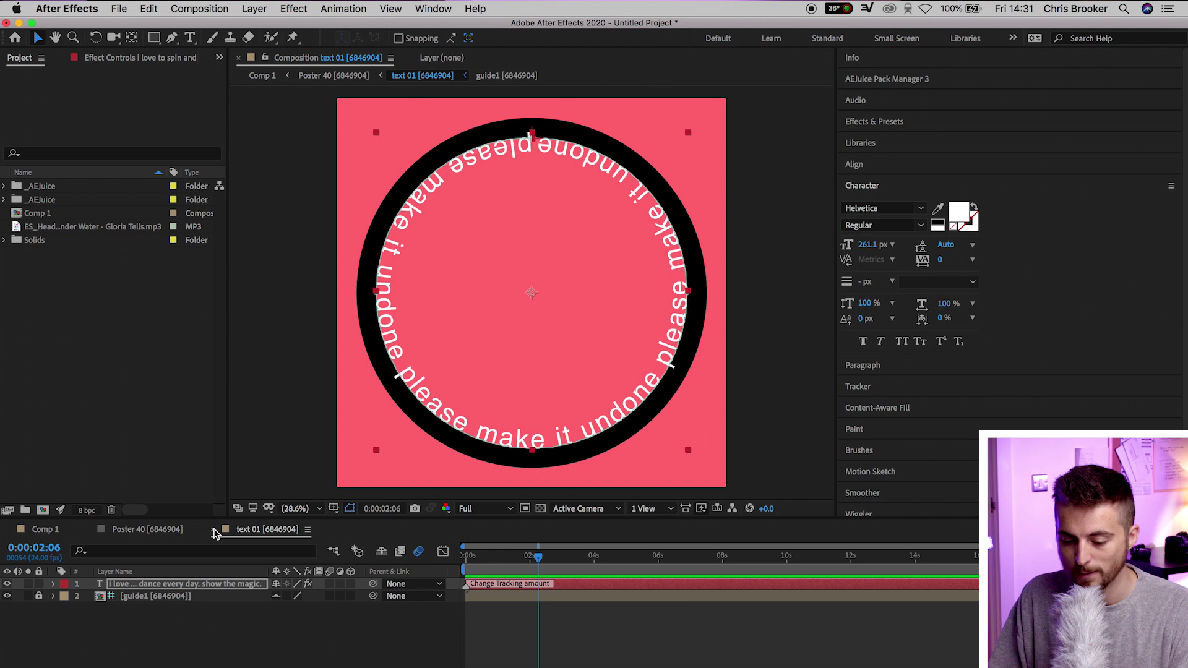
pyautogui.click(213, 530)
pyautogui.click(90, 529)
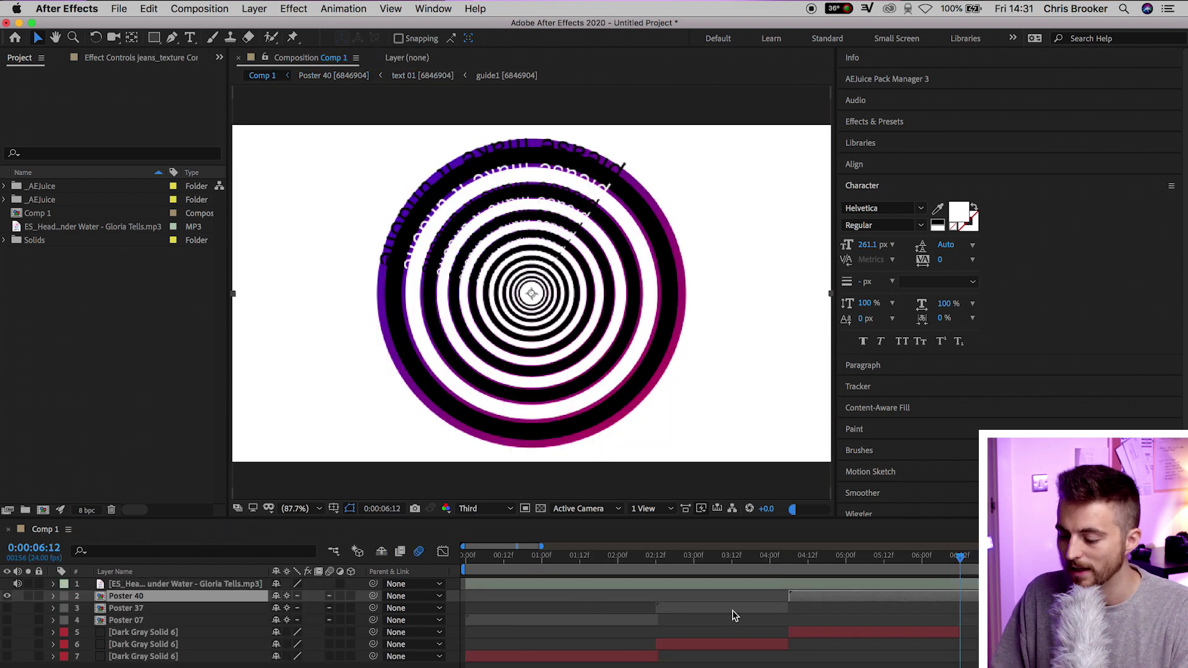
# - Duplicate the Poster 40 layer in Comp 1 with the playhead at 0:00:06:12
pyautogui.click(959, 601)
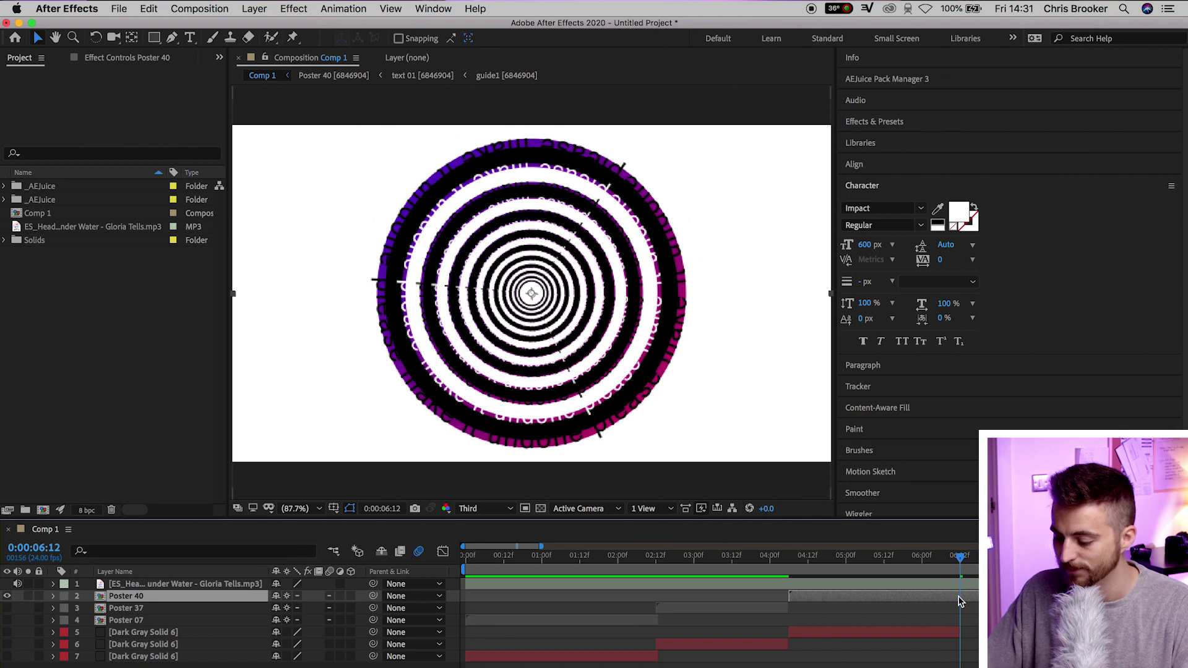
pyautogui.press('super+d')
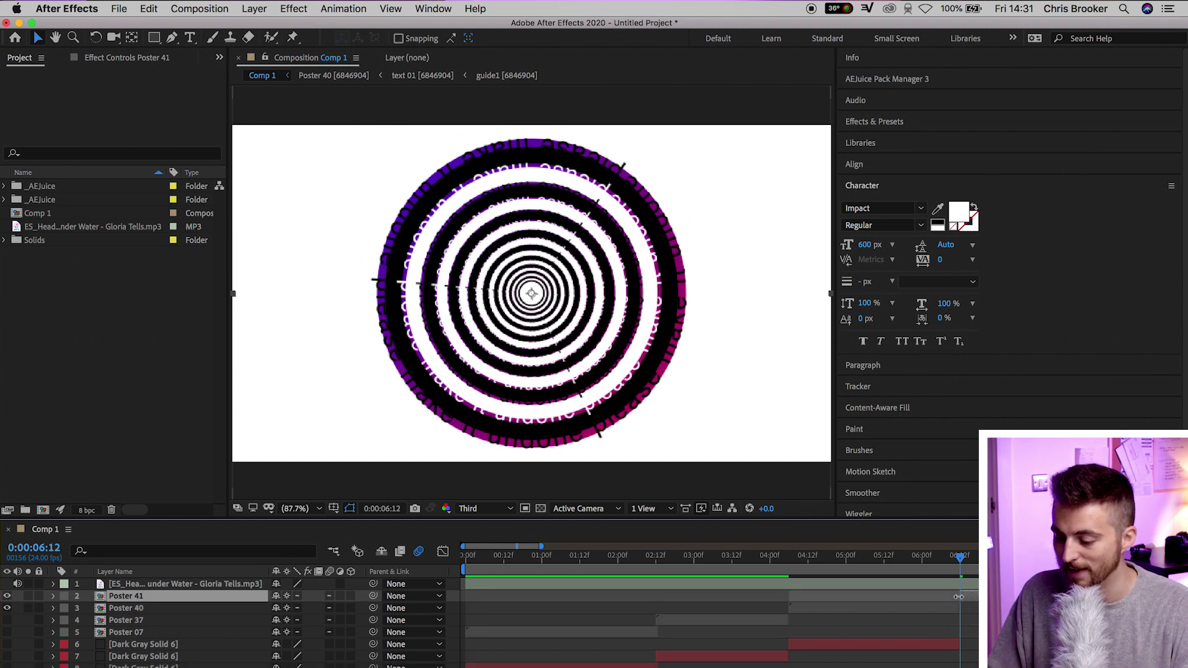
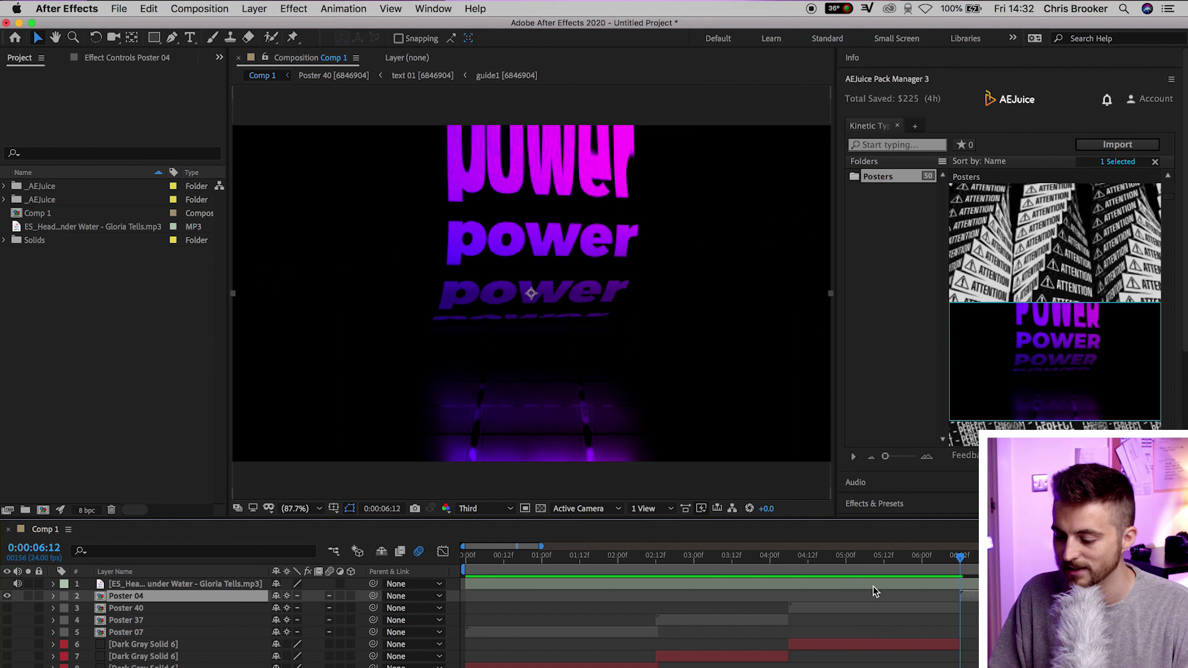
# - Open the text 01 composition nested in Poster 04 and replace the word "power" with "what you did to me"
pyautogui.doubleClick(126, 596)
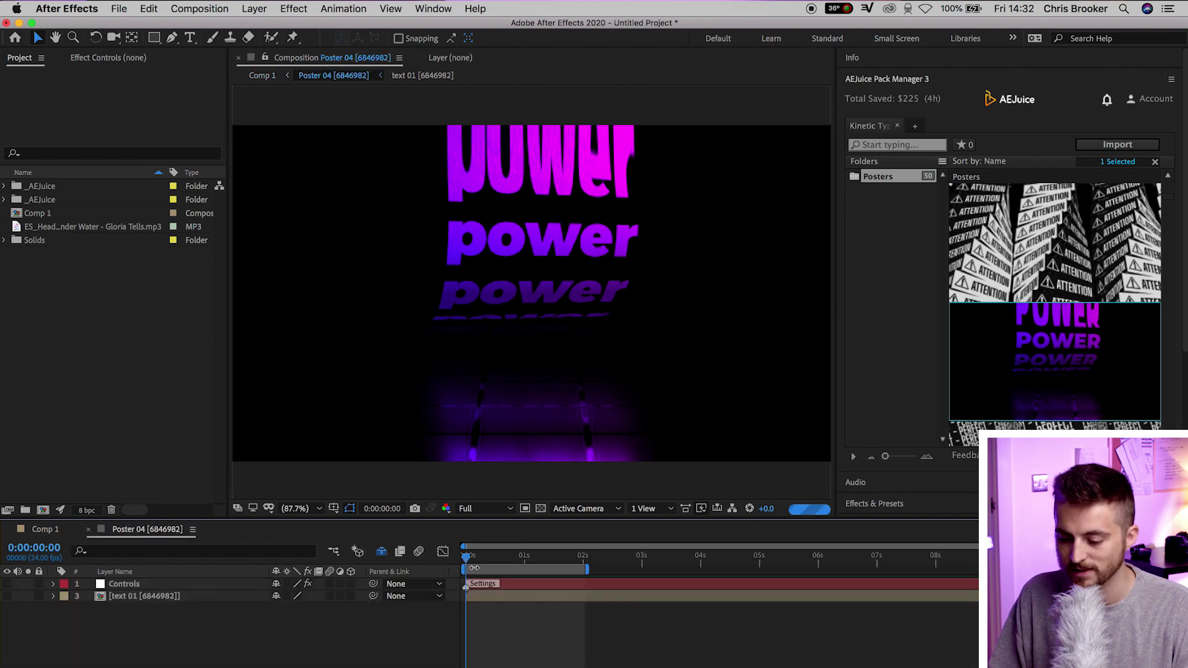
pyautogui.doubleClick(506, 595)
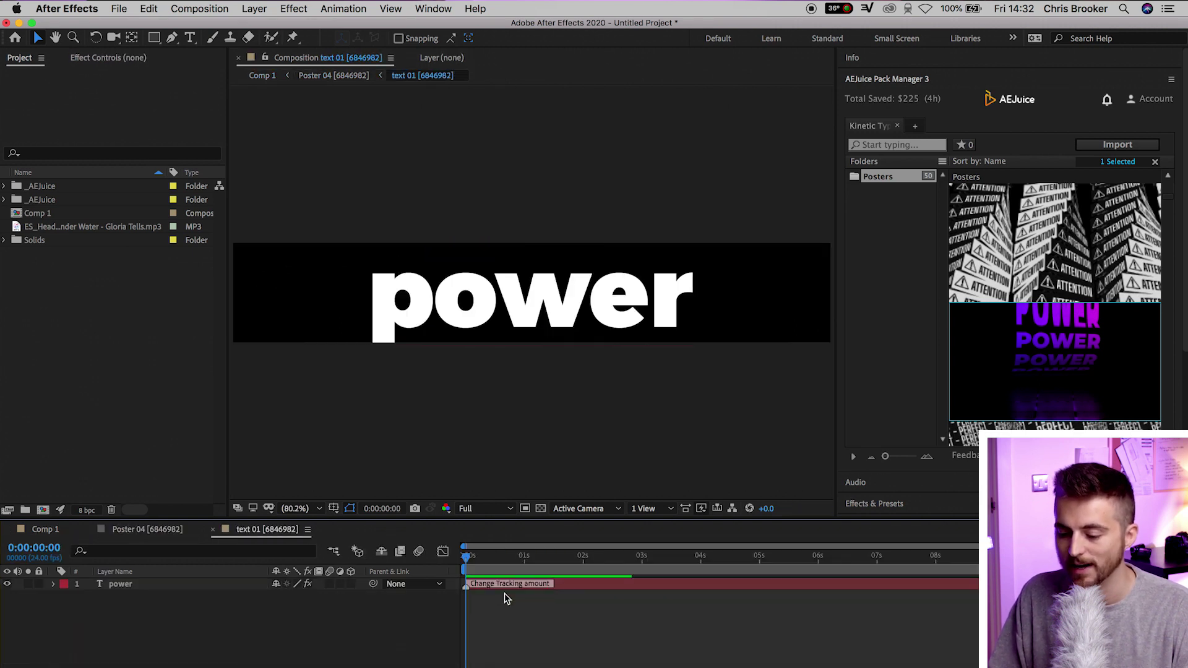
pyautogui.click(609, 586)
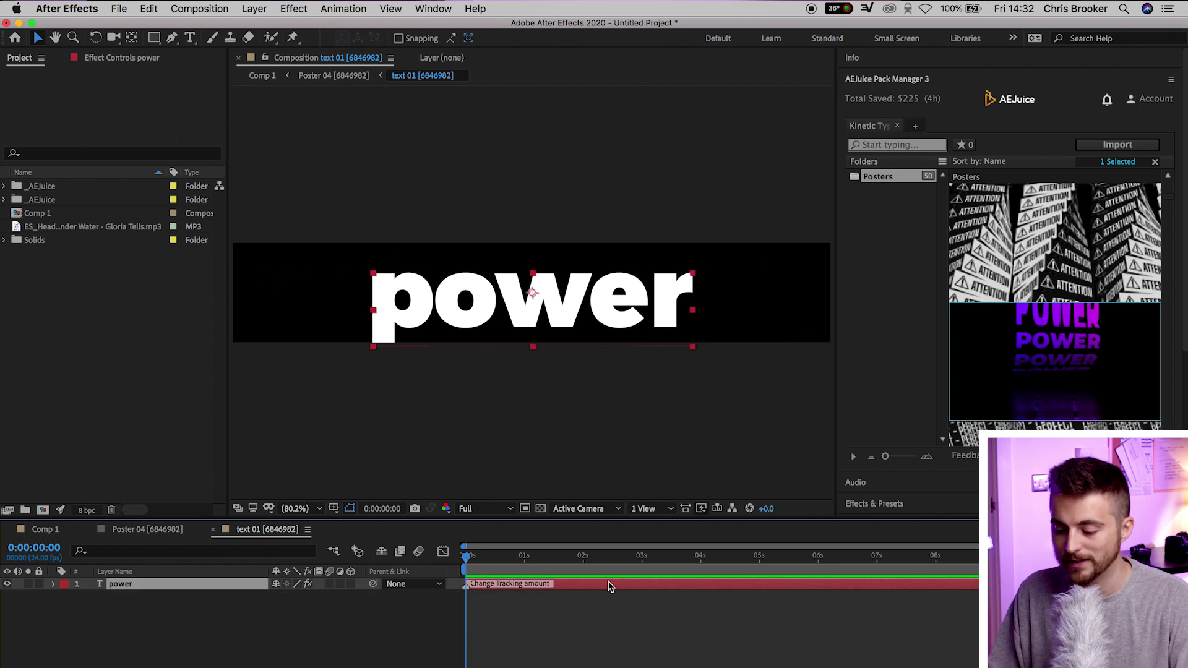
pyautogui.doubleClick(610, 585)
pyautogui.write('what you did')
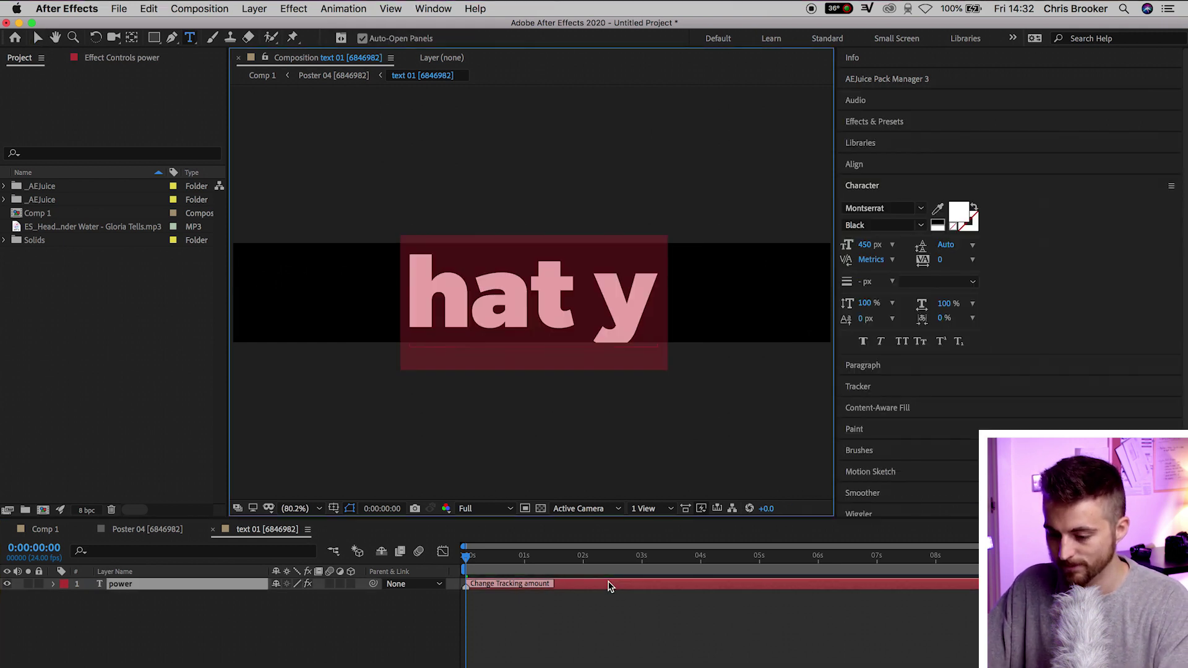
pyautogui.write(' to')
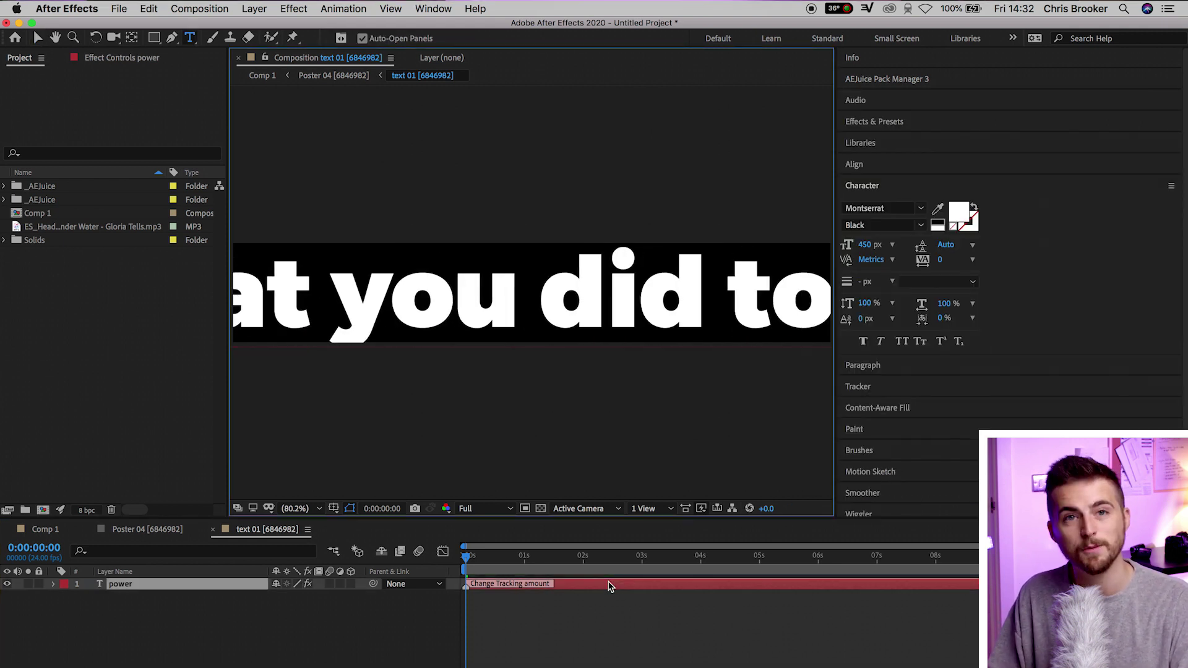
# - Reduce the "what you did to me" text to 265 px and reposition it within the black strip
pyautogui.press('super+a')
pyautogui.moveTo(874, 252); pyautogui.dragTo(761, 259)
pyautogui.click(37, 37)
pyautogui.moveTo(550, 311); pyautogui.dragTo(553, 298)
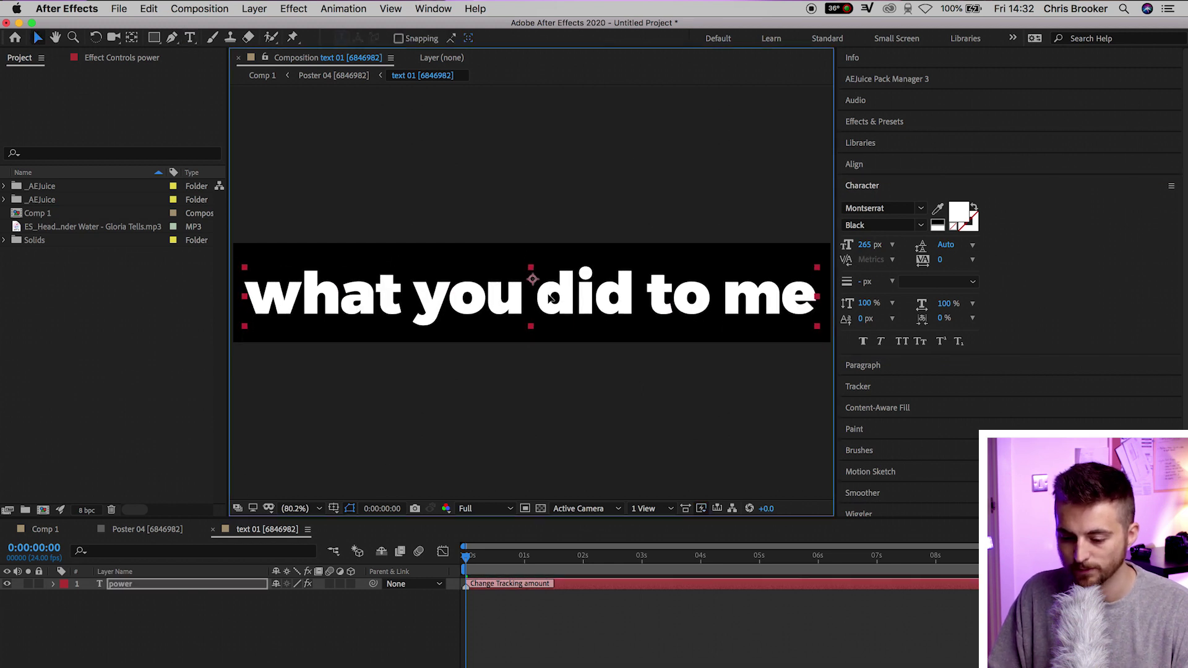
# - Close the text 01 composition and open the effect controls of the Controls layer in Poster 04
pyautogui.click(212, 529)
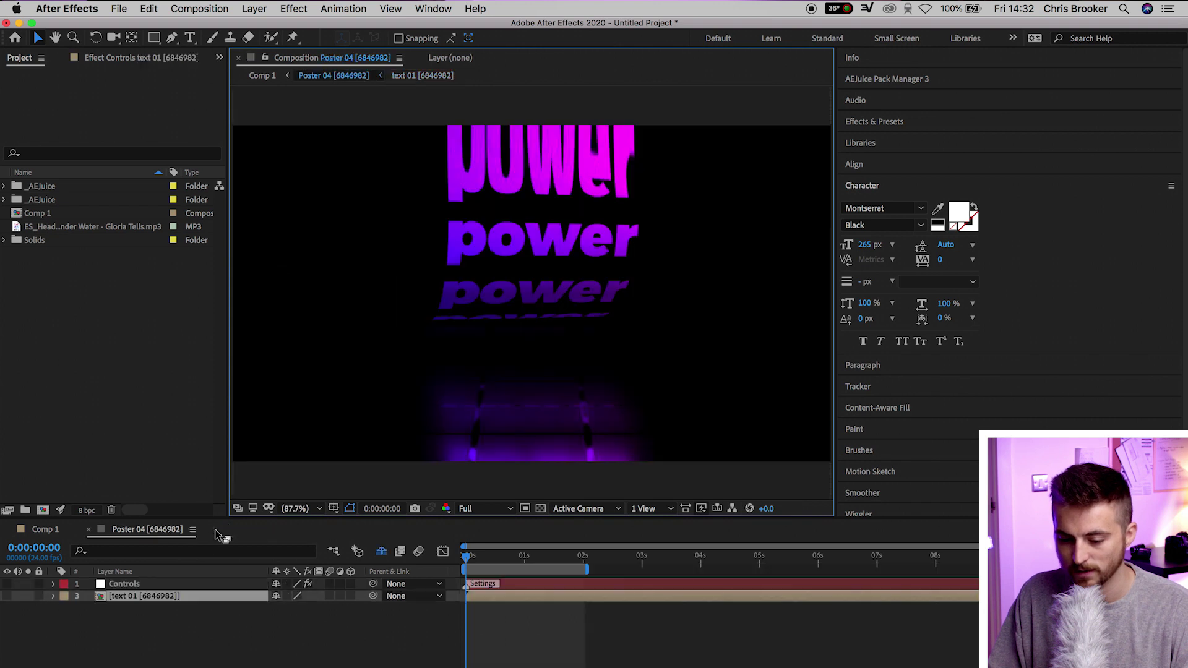
pyautogui.click(156, 584)
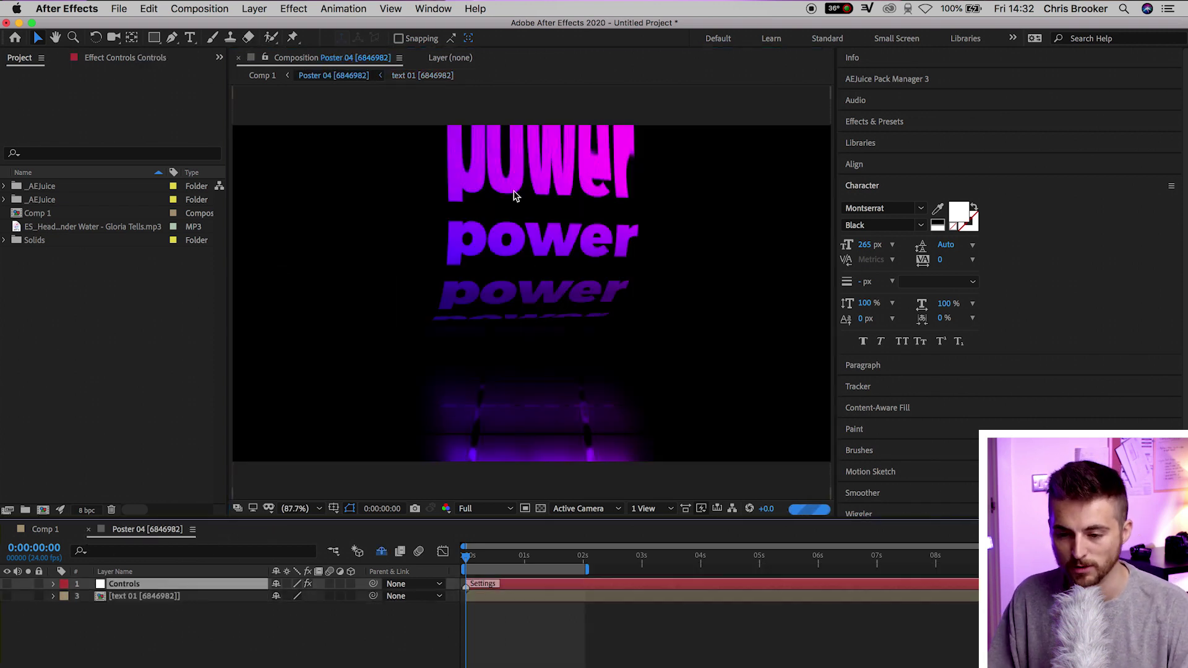
pyautogui.click(122, 60)
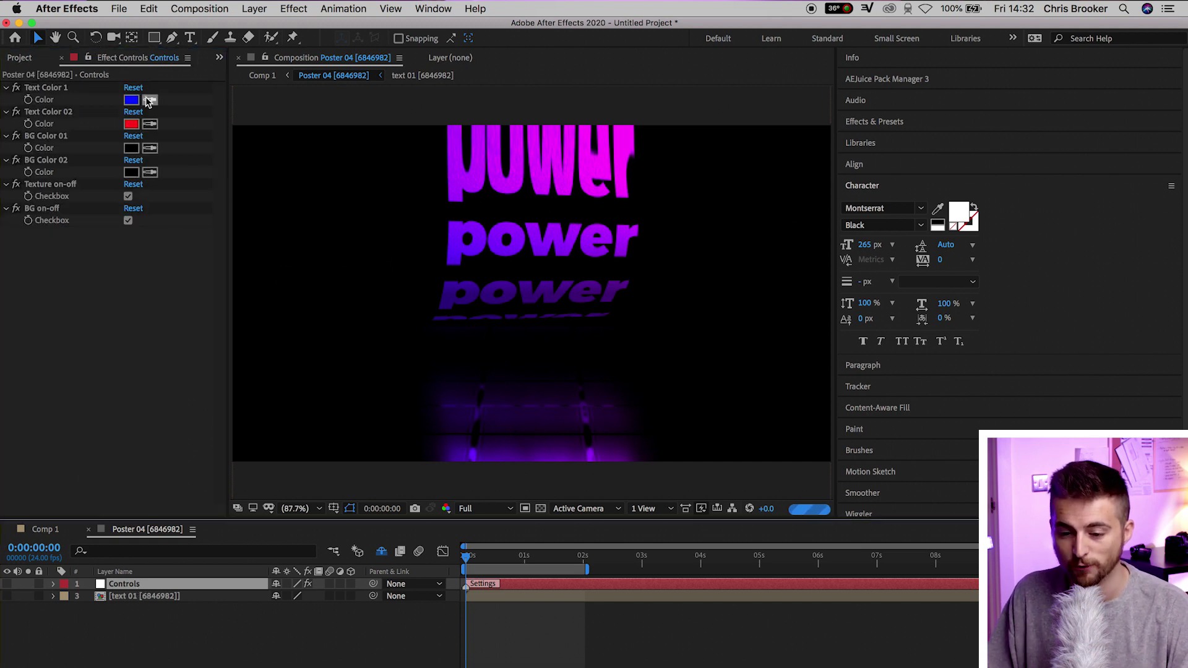
# - Look through the Poster 04 Controls effects for text colors, background colors, texture and background switches
pyautogui.click(48, 112)
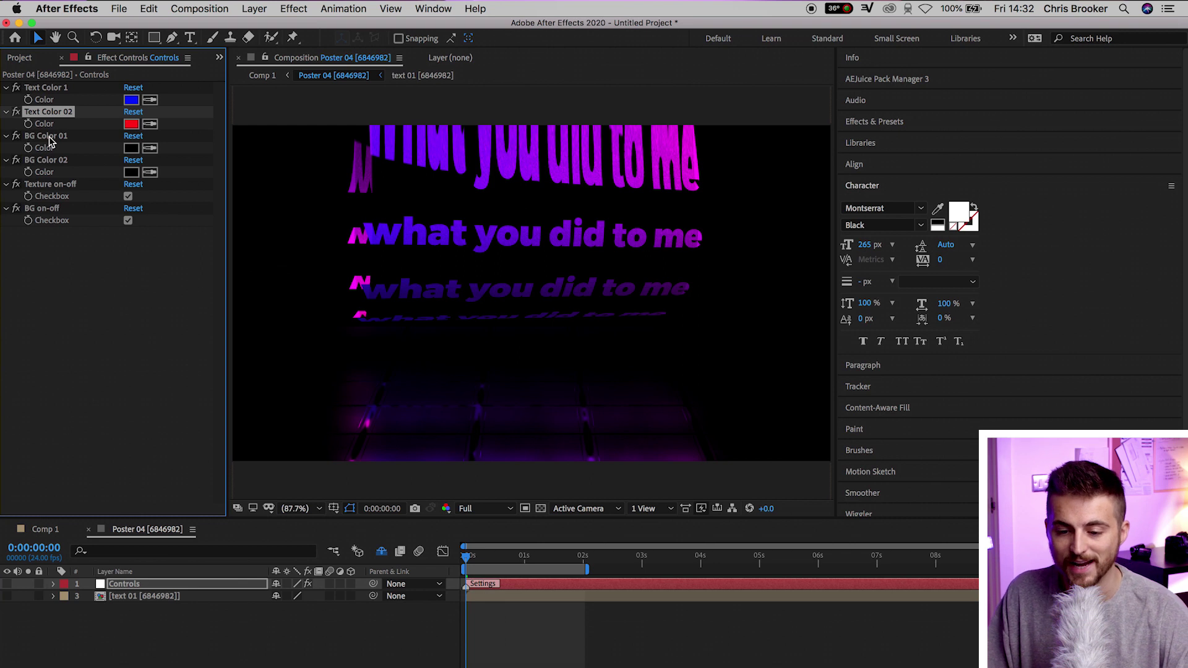
pyautogui.click(64, 87)
pyautogui.click(62, 112)
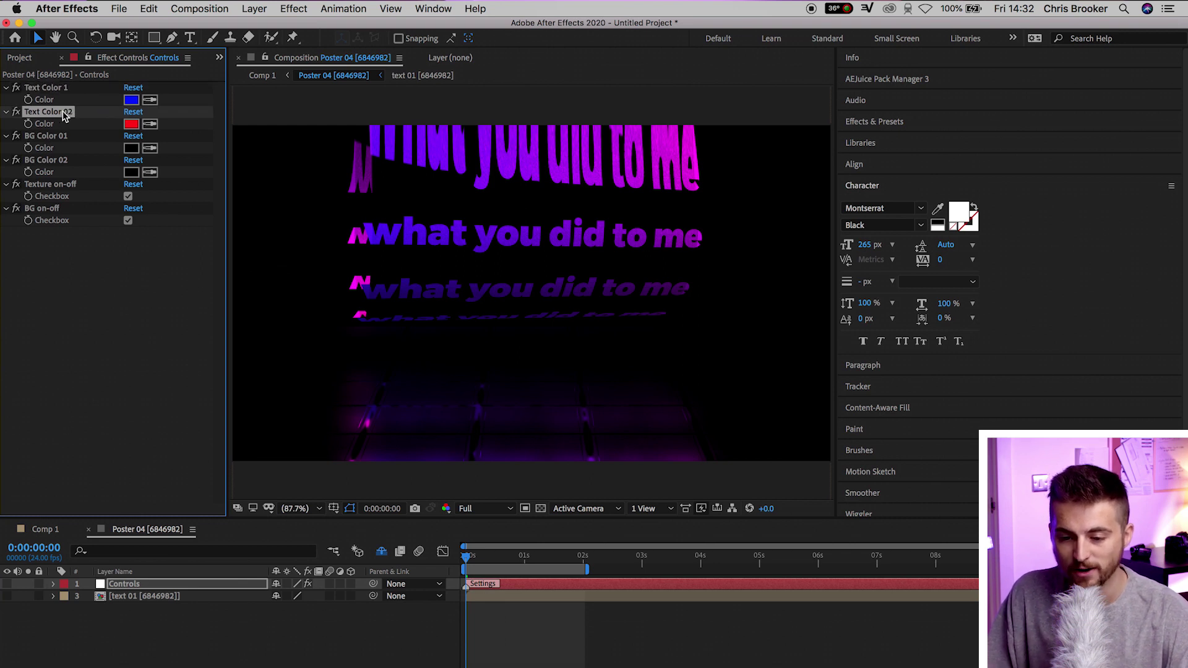
pyautogui.click(48, 135)
pyautogui.click(61, 163)
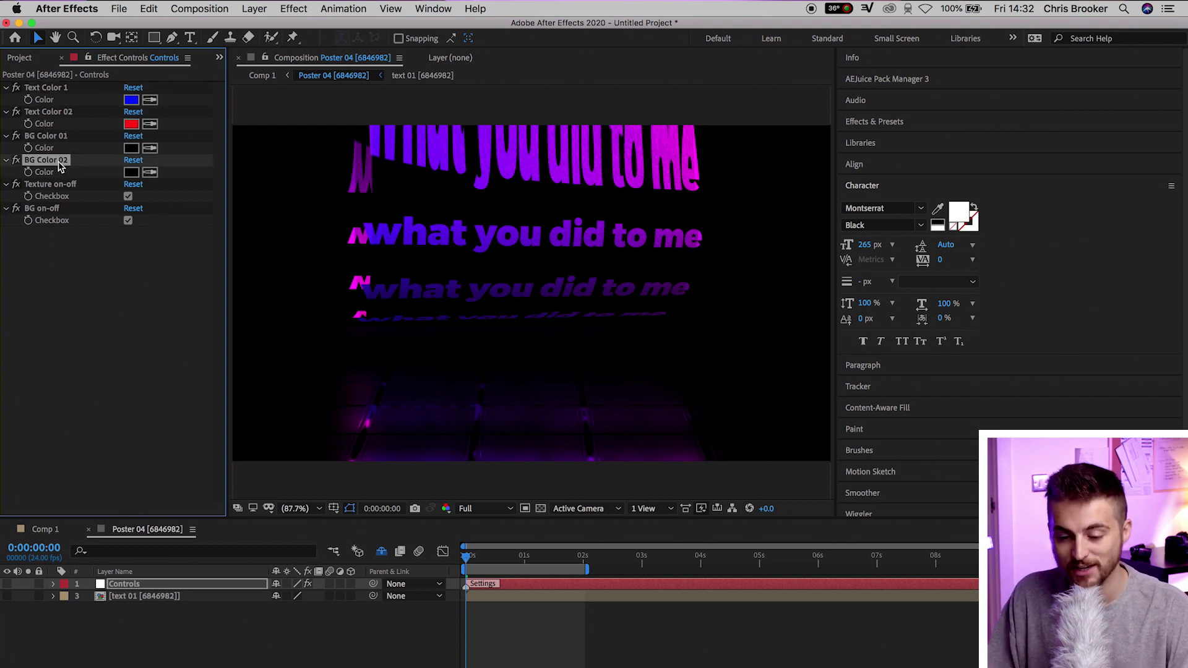
pyautogui.click(60, 185)
pyautogui.click(55, 209)
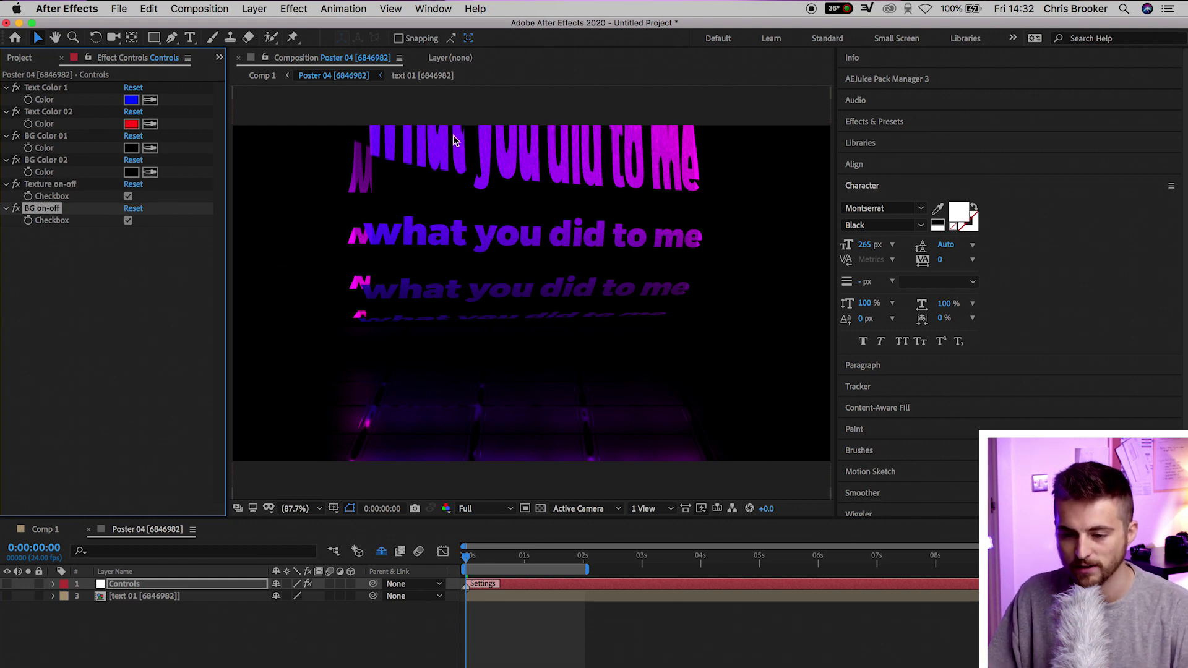
# - Set Poster 04's Text Color 1 to yellow FBFF00 and Text Color 02 to purple 8D16FF
pyautogui.click(131, 100)
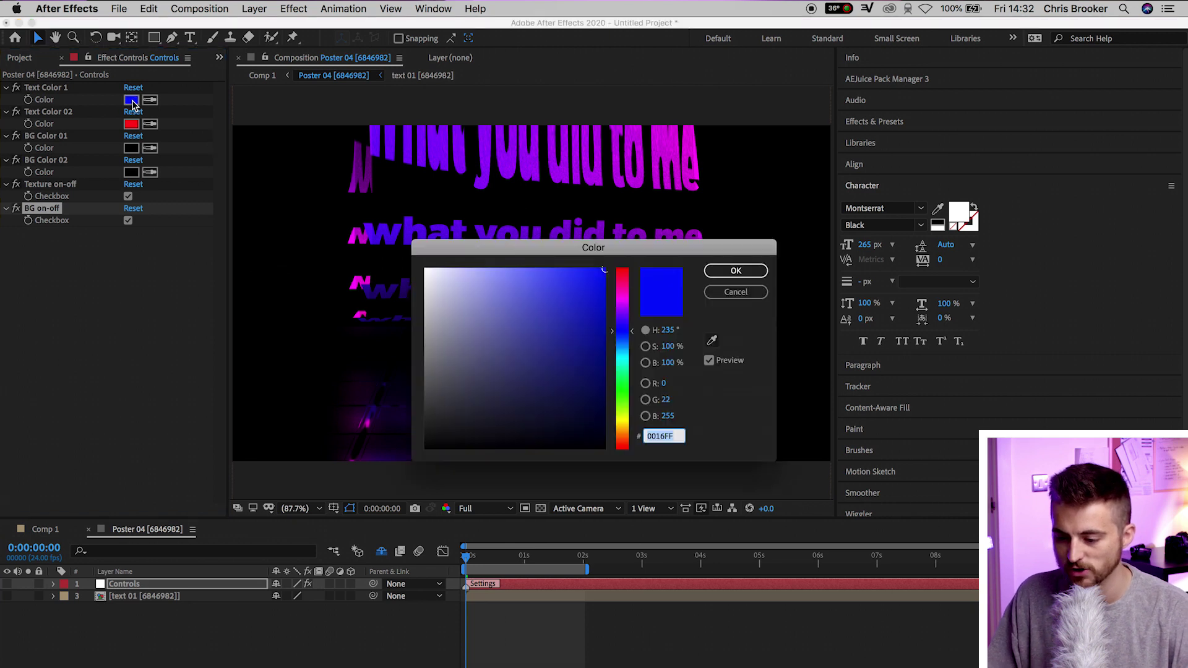
pyautogui.moveTo(628, 360); pyautogui.dragTo(622, 422)
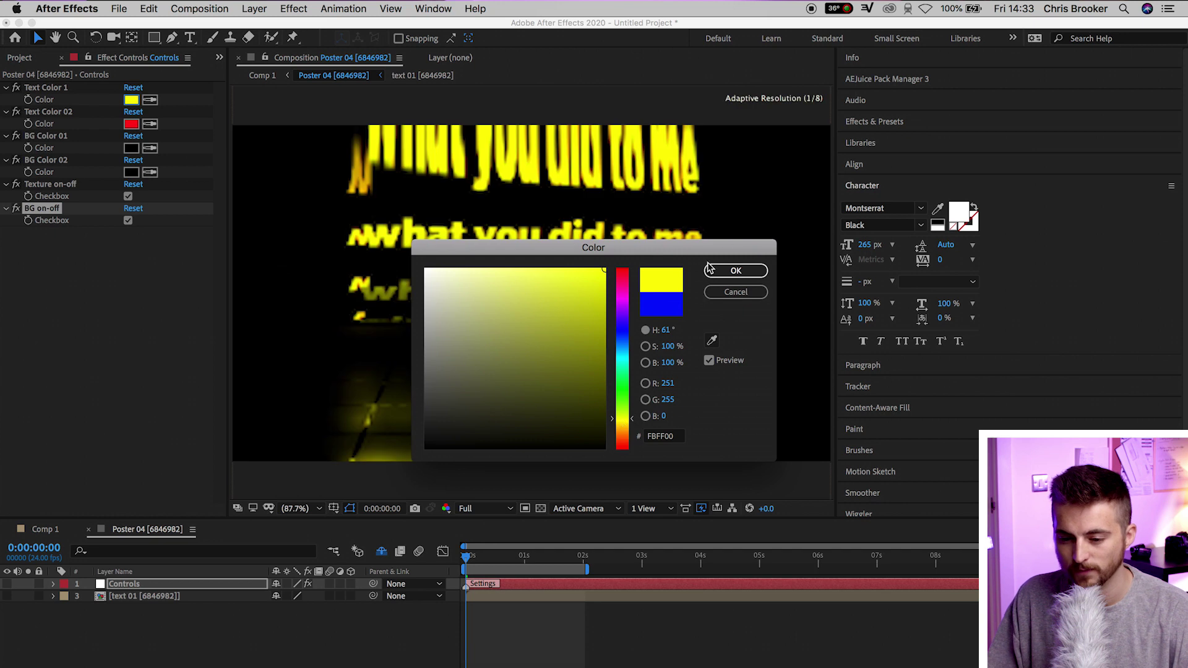
pyautogui.click(712, 270)
pyautogui.click(131, 125)
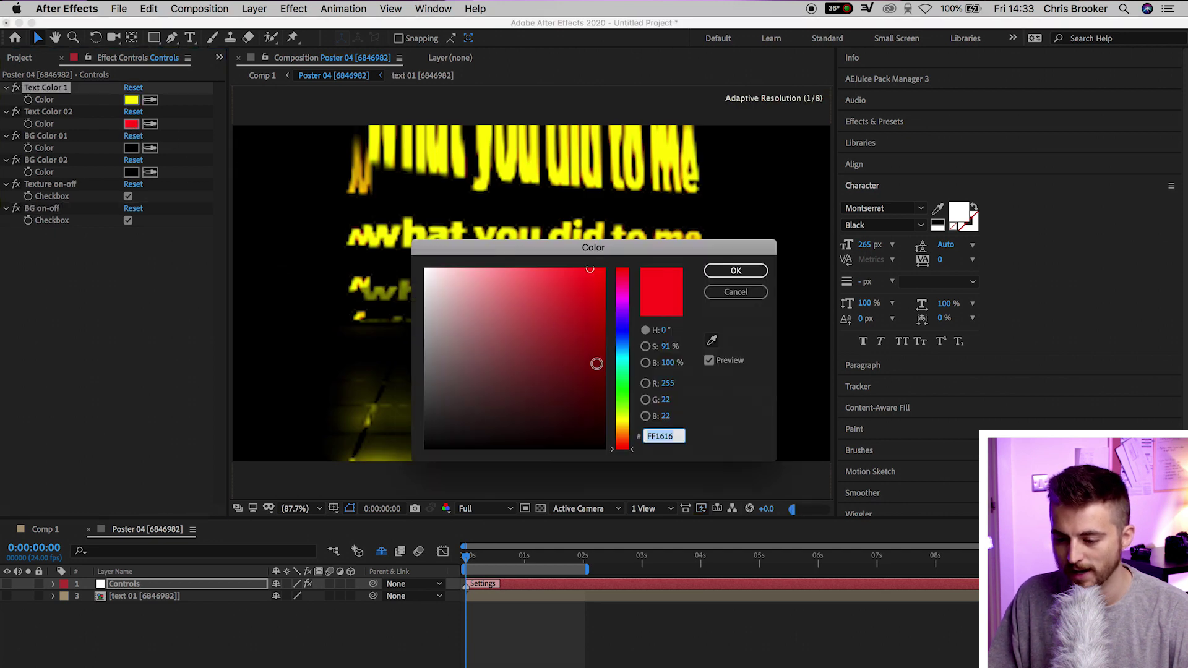
pyautogui.moveTo(625, 337); pyautogui.dragTo(624, 318)
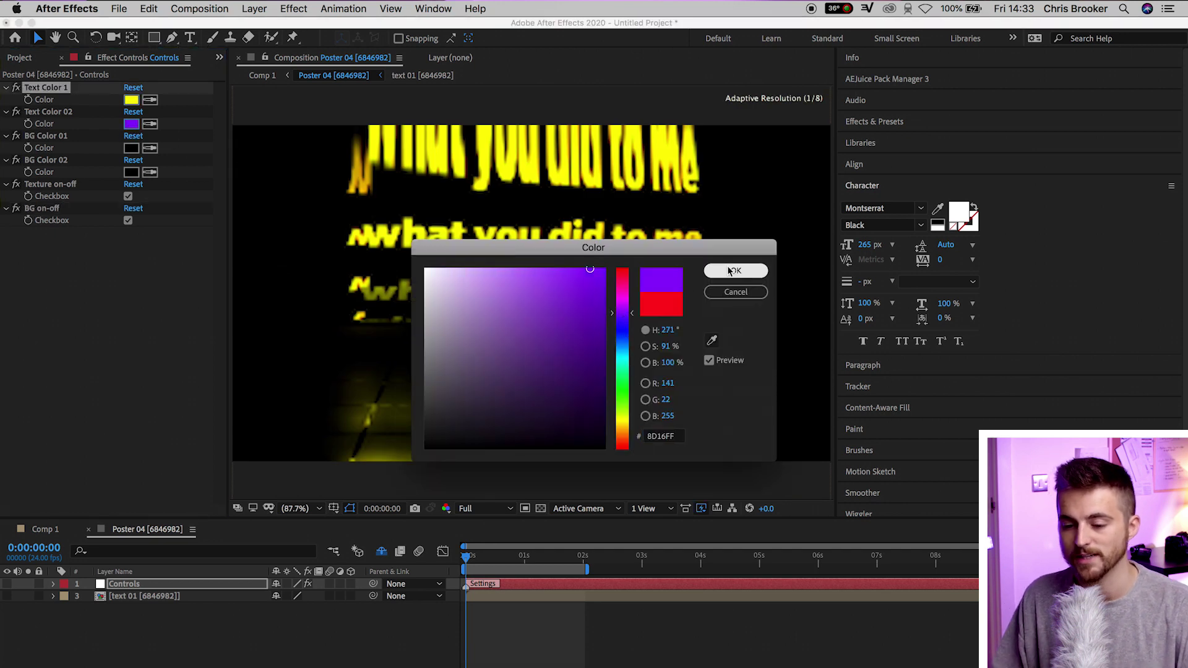
pyautogui.click(729, 271)
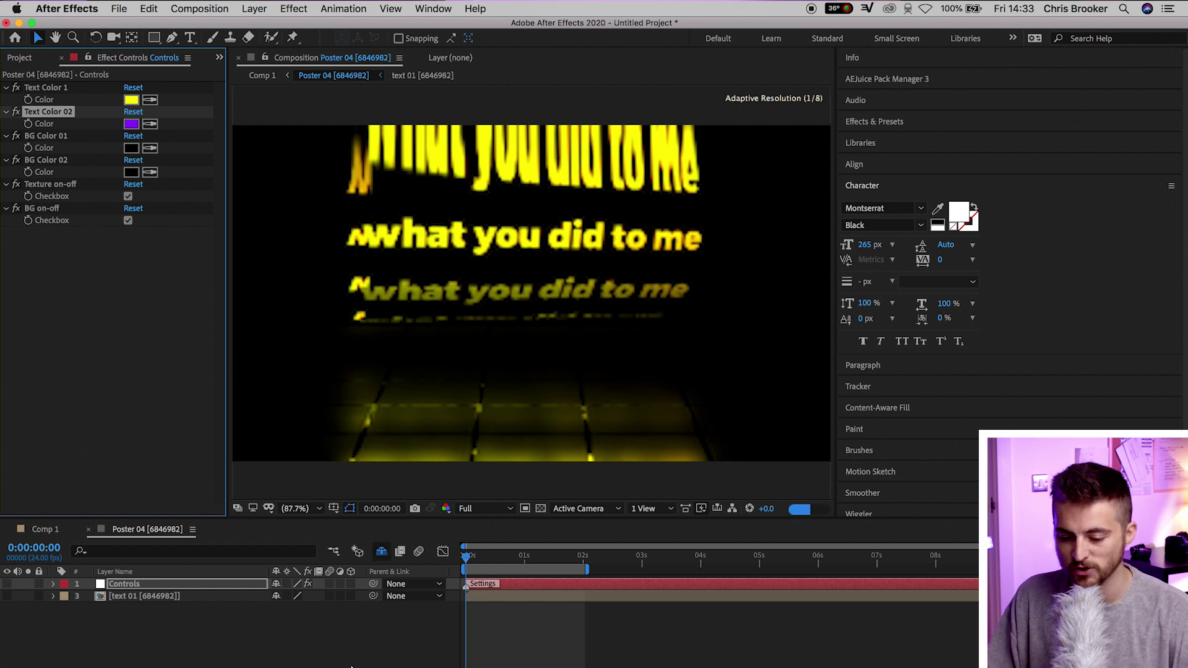
# - Close the Poster 04 composition and make the Poster 40, Poster 37 and Poster 07 layers visible in Comp 1
pyautogui.click(89, 529)
pyautogui.click(795, 567)
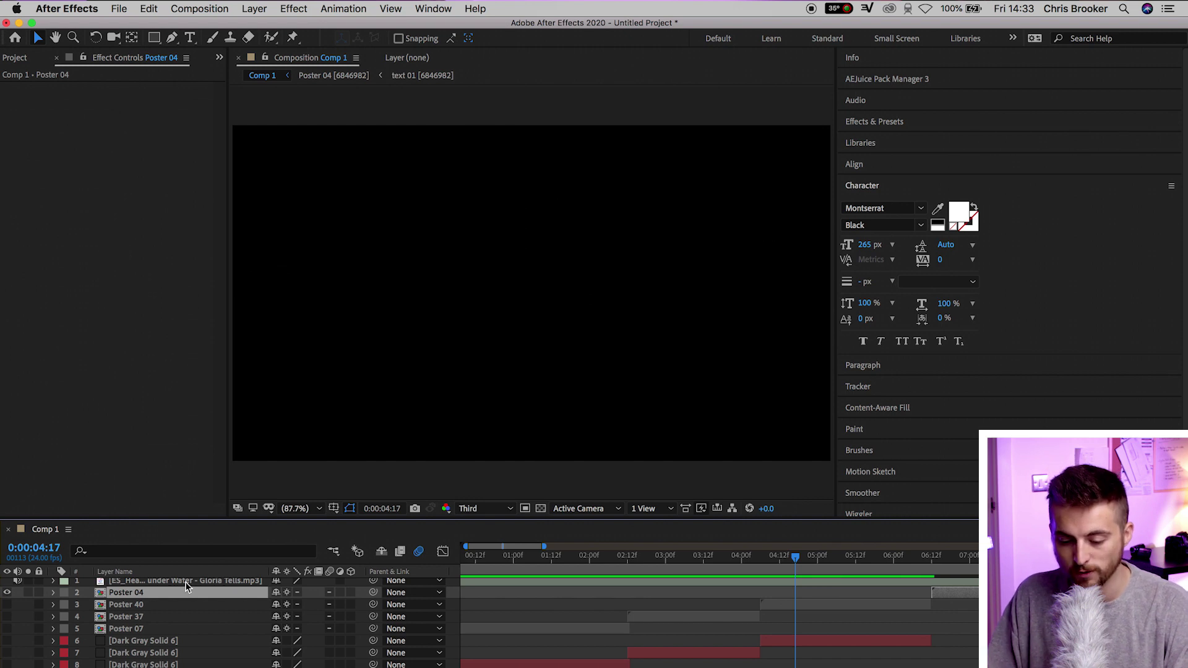
pyautogui.click(6, 605)
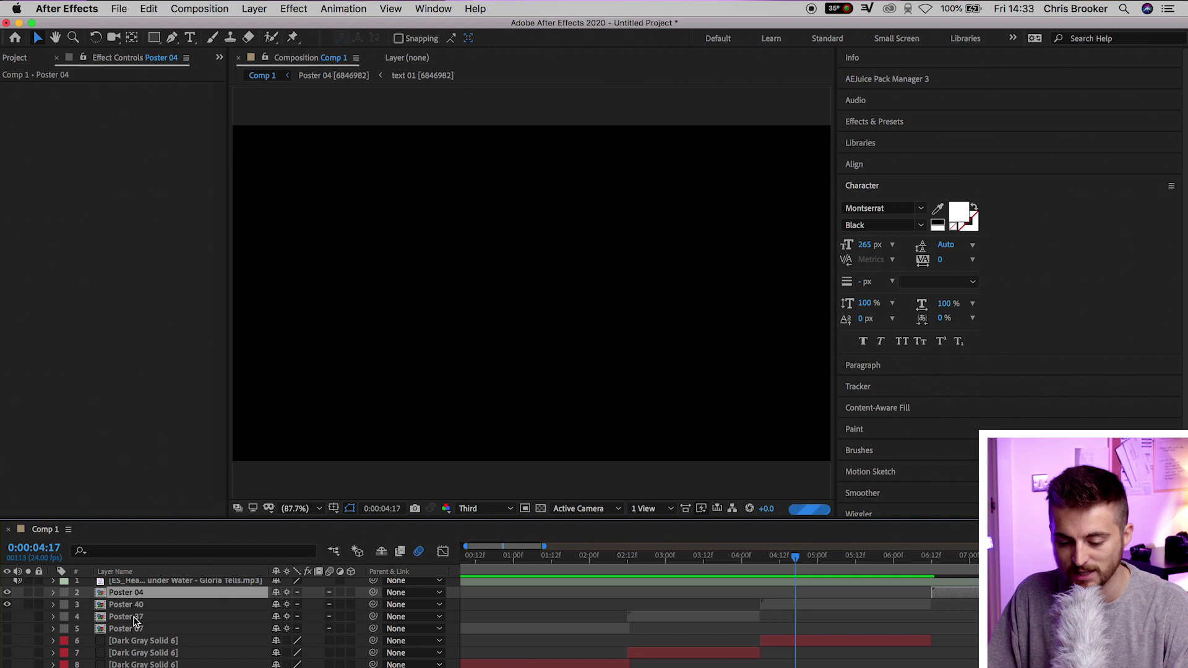
pyautogui.click(7, 617)
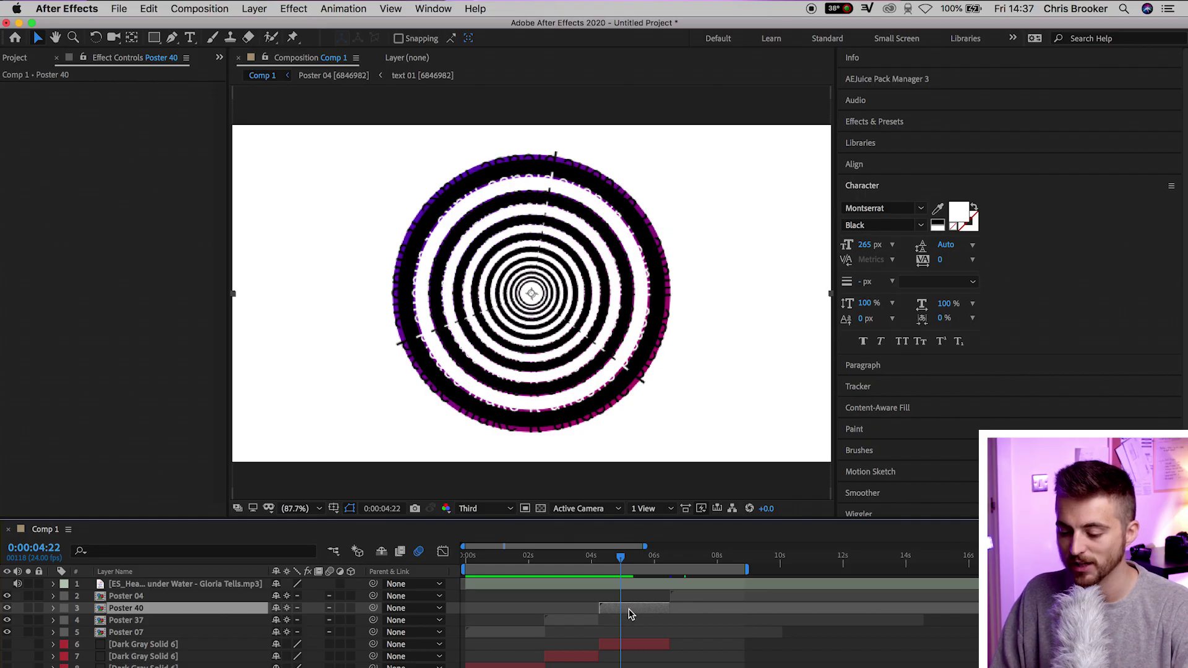
# - Check the text composition nested in Poster 40, close it, and delete the Poster 40 layer from Comp 1
pyautogui.doubleClick(634, 611)
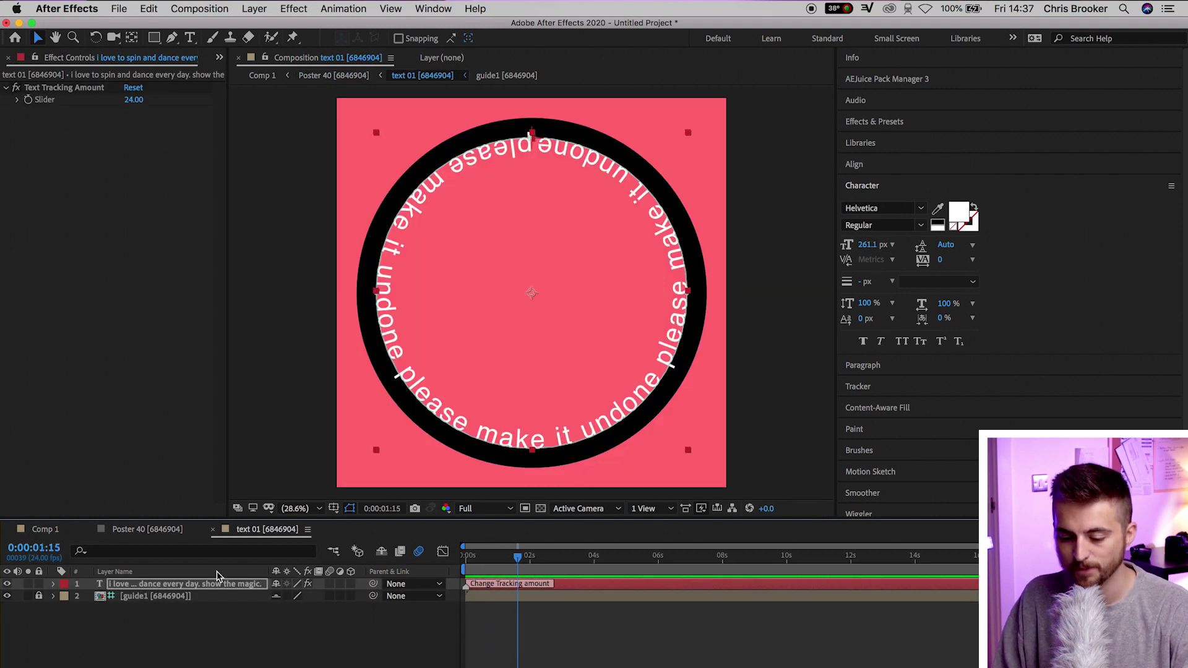
pyautogui.click(213, 529)
pyautogui.click(88, 530)
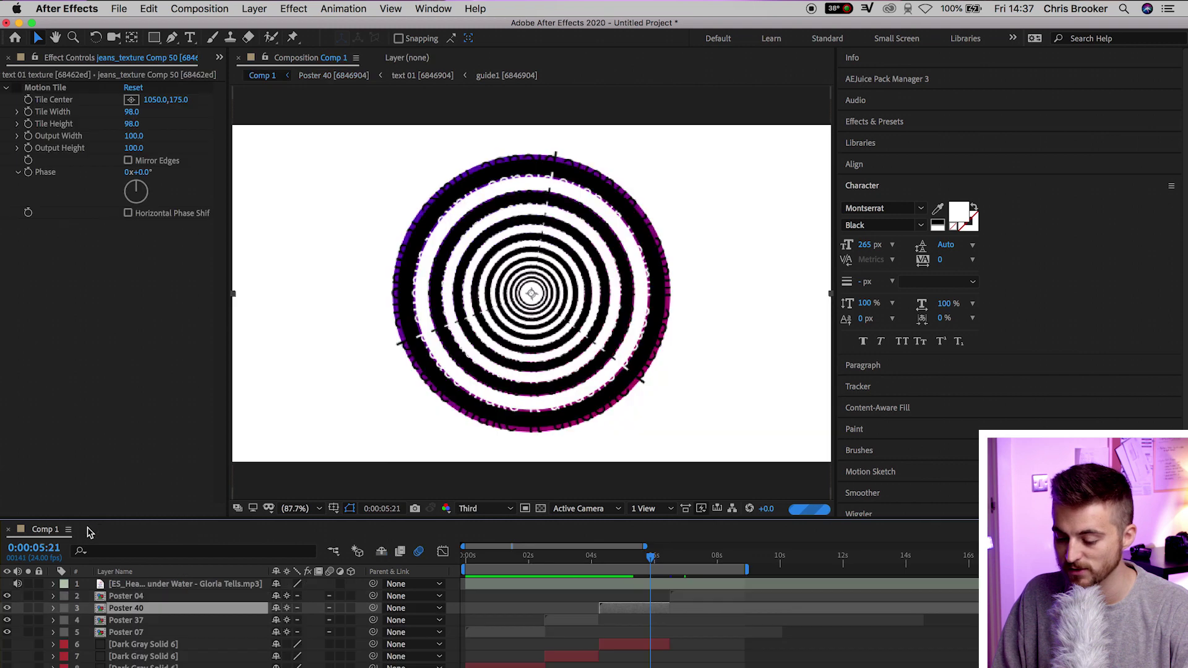
pyautogui.press('Delete')
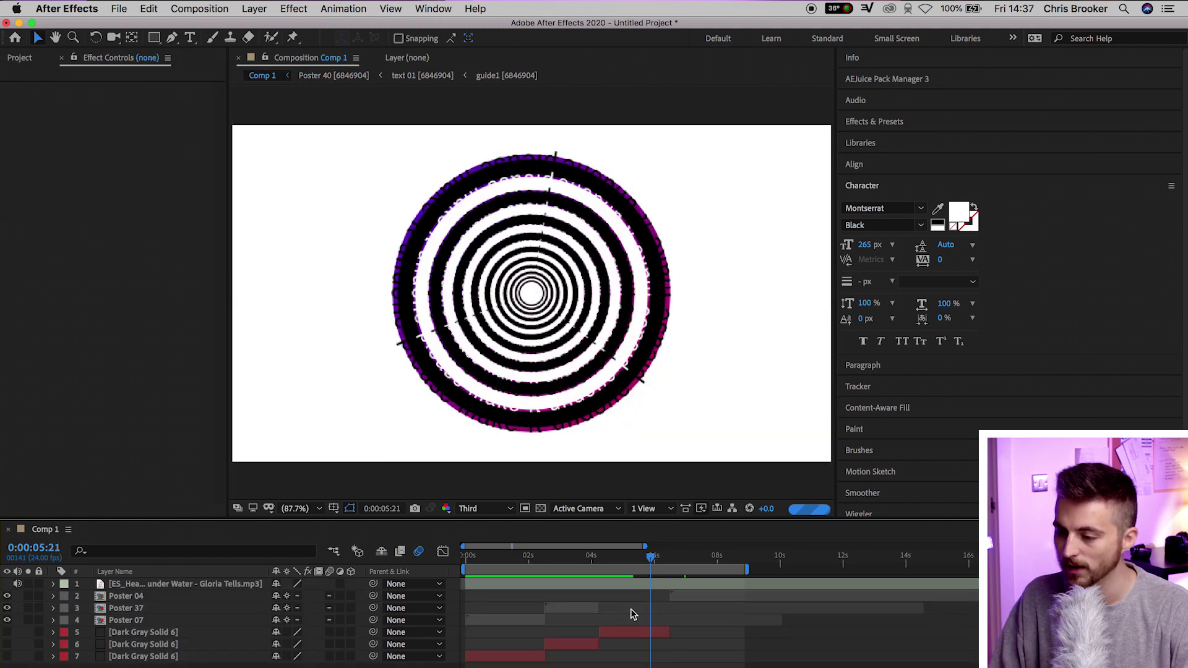
# - Add the "Nobody's perfect, but me" poster template from the AEJuice pack to Comp 1, starting at 0:00:04:06
pyautogui.click(901, 84)
pyautogui.scroll(-10, 1089, 250)
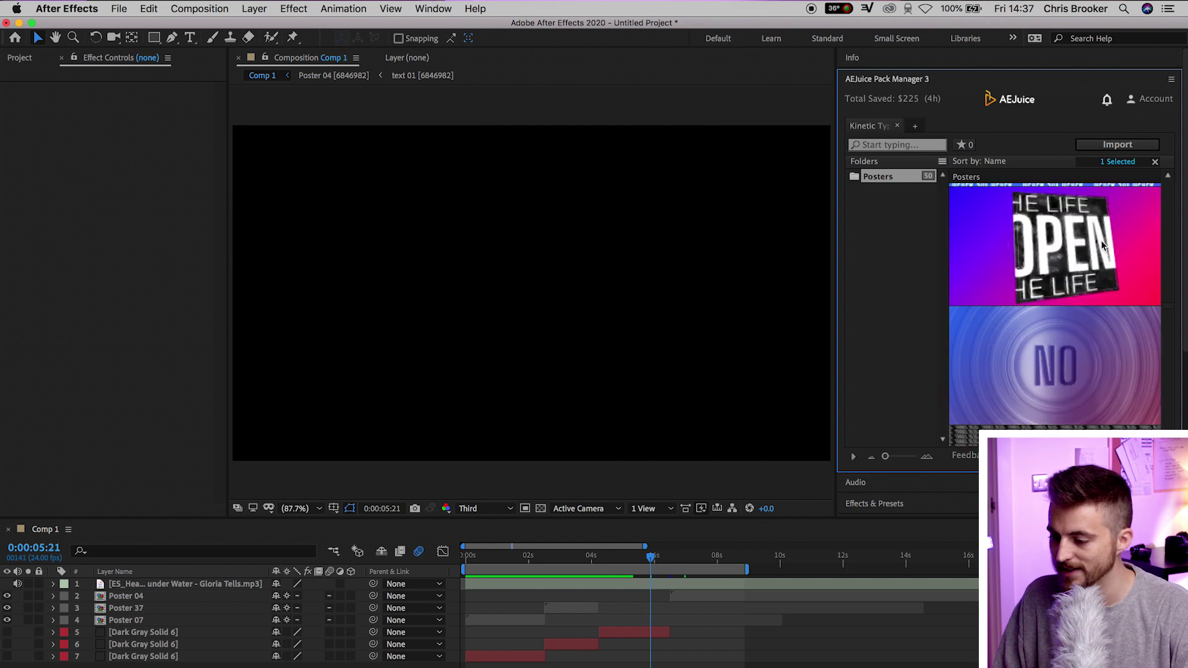
pyautogui.scroll(-5, 1013, 243)
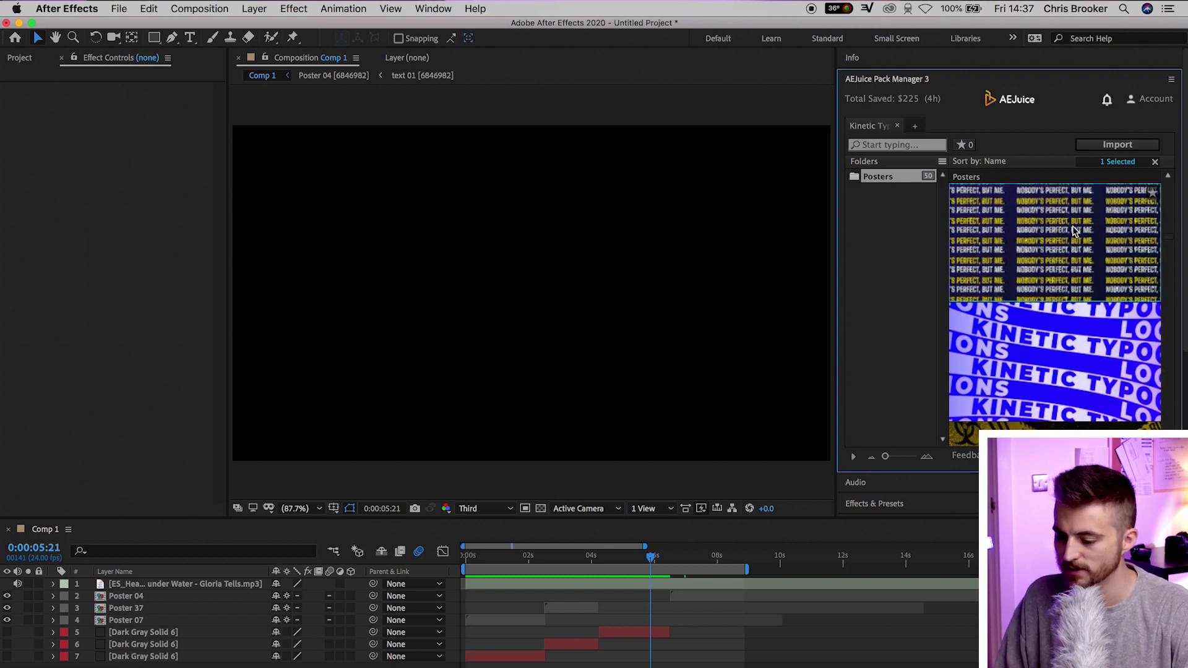
pyautogui.moveTo(1089, 241); pyautogui.dragTo(531, 644)
pyautogui.moveTo(672, 581); pyautogui.dragTo(599, 564)
pyautogui.press('=')
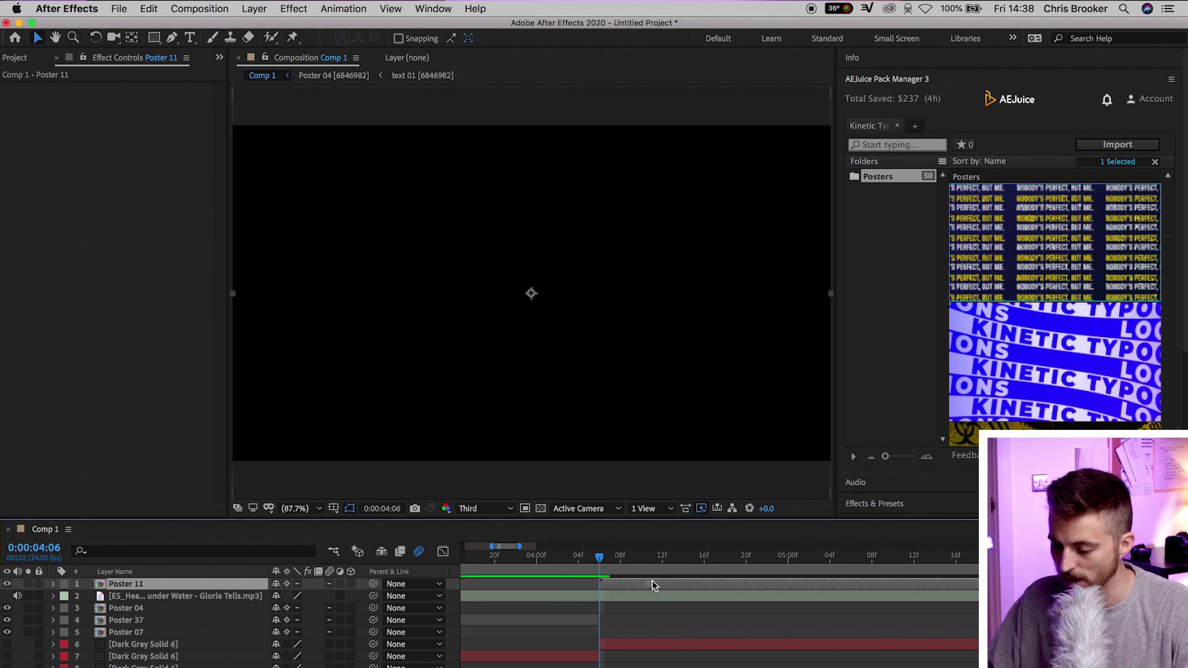
# - Cut the Poster 11 layer at 0:00:06:12 and delete the part after it
pyautogui.press('-')
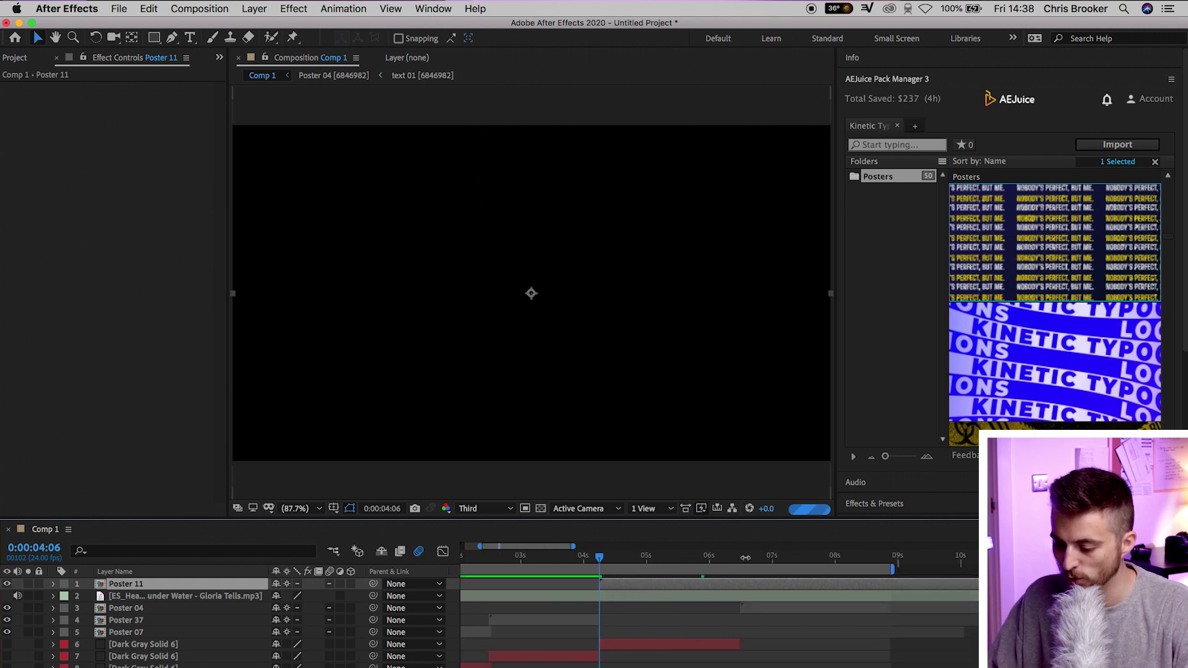
pyautogui.click(746, 558)
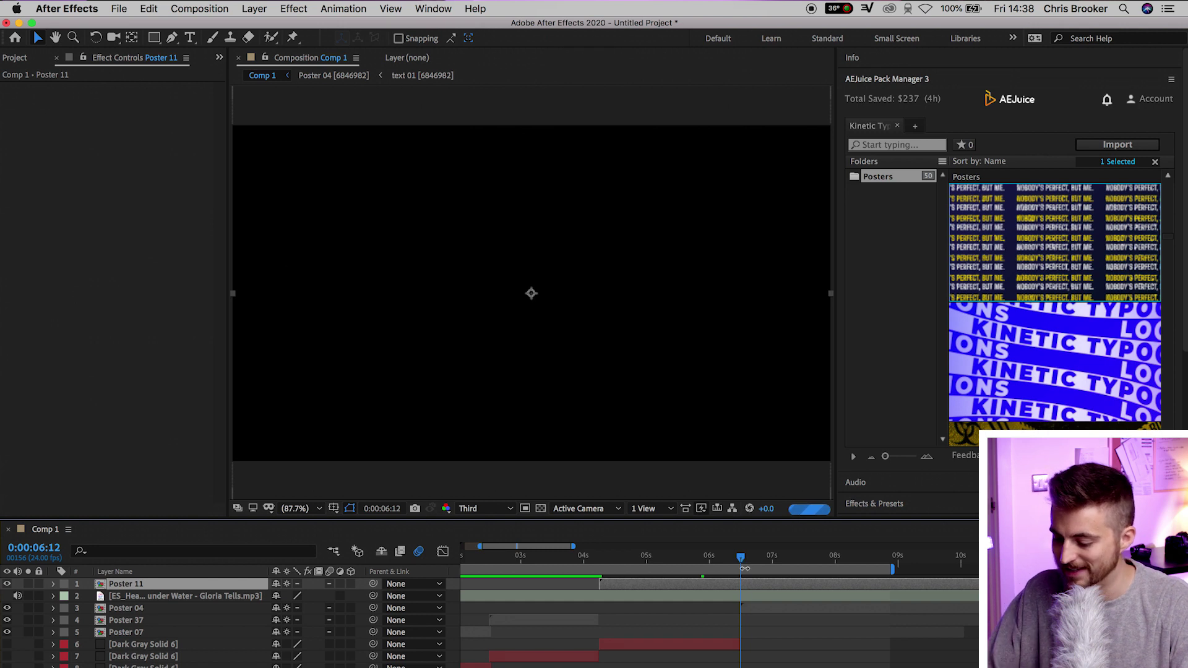
pyautogui.press('Delete')
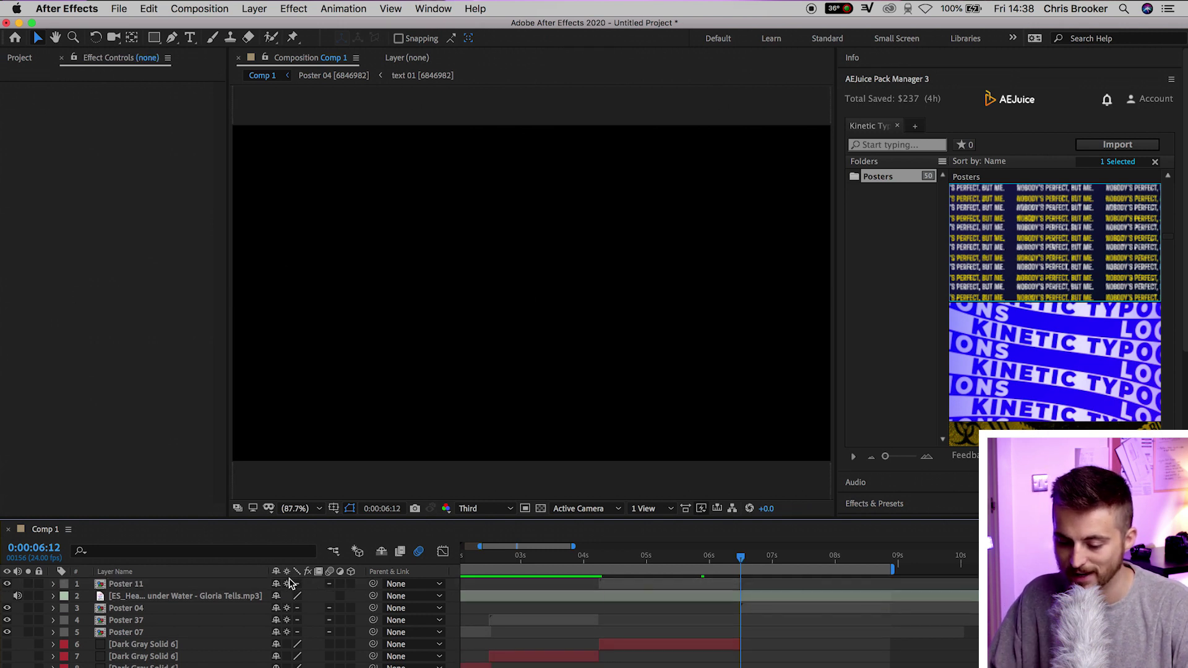
# - Place the Poster 11 layer beneath the audio and Poster 04 layers, with the playhead at 0:00:04:23
pyautogui.moveTo(159, 581); pyautogui.dragTo(150, 600)
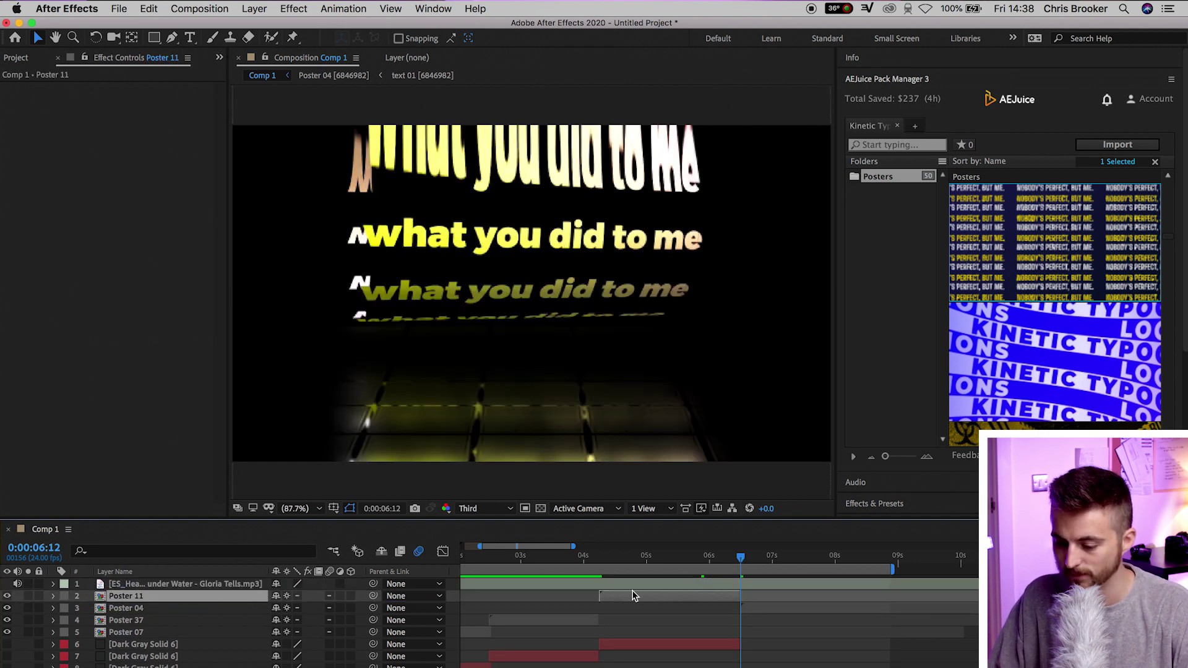
pyautogui.click(644, 557)
pyautogui.moveTo(180, 612); pyautogui.dragTo(180, 616)
# - Open the text 01 composition nested in Poster 11, replace its text with "Please make it undone." and close it
pyautogui.doubleClick(653, 615)
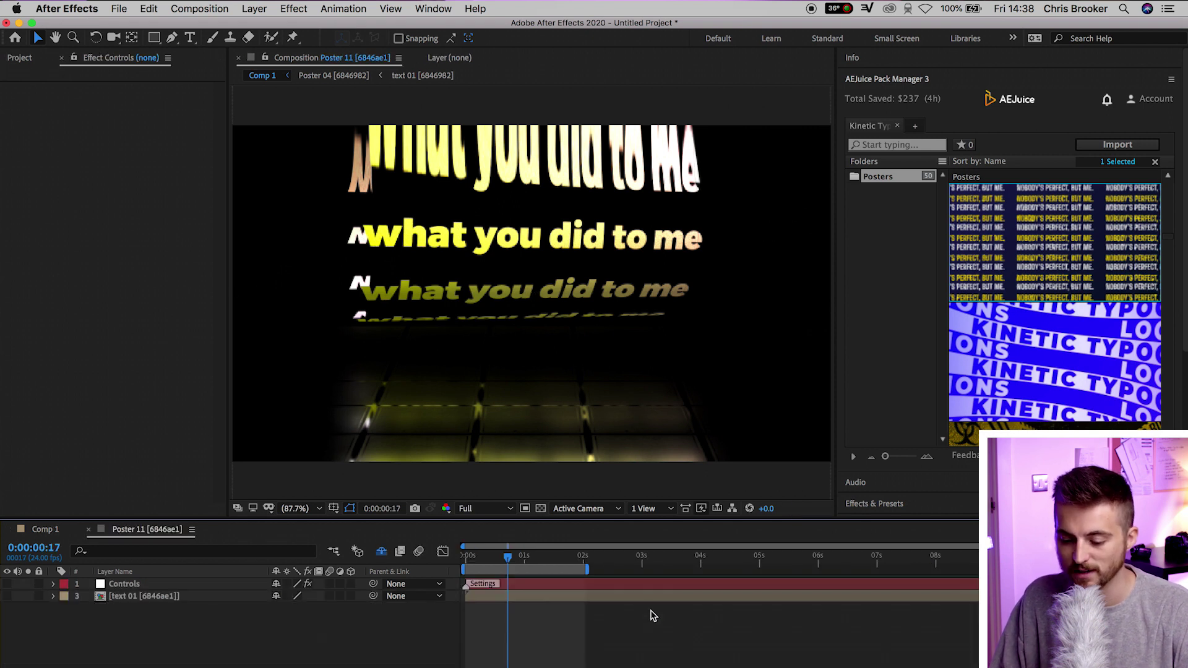
pyautogui.doubleClick(526, 598)
pyautogui.doubleClick(556, 584)
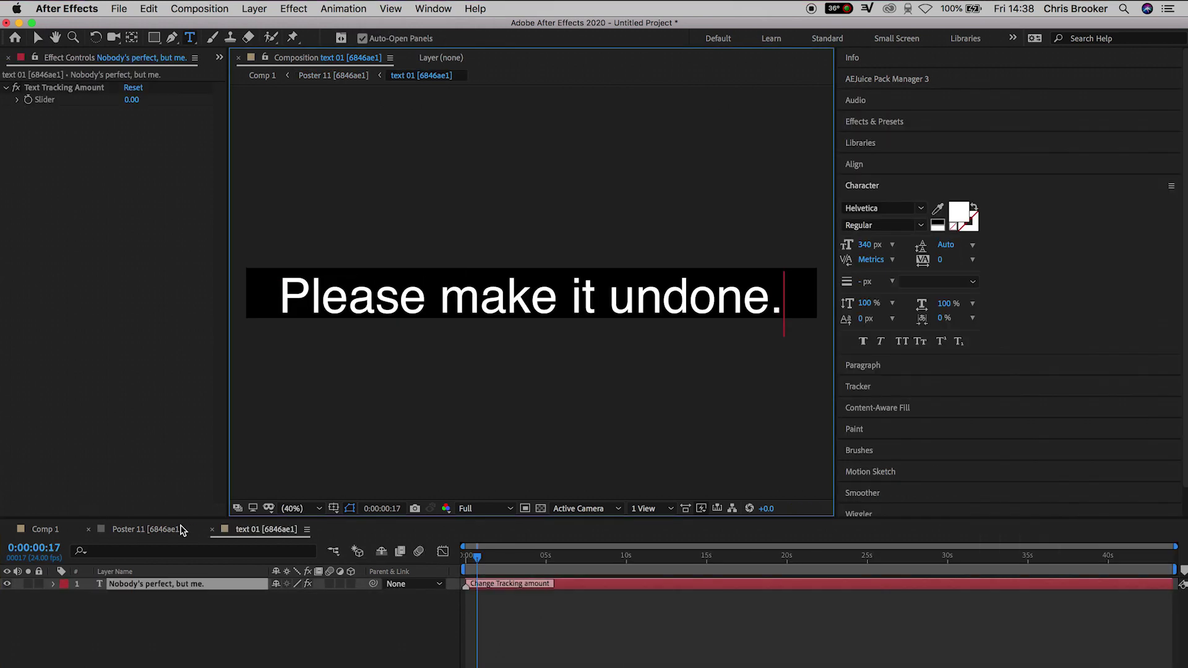
pyautogui.click(212, 530)
# - Set Poster 11's BG Color 01 to dark green and Text Color 02 to magenta DC16FF
pyautogui.click(122, 585)
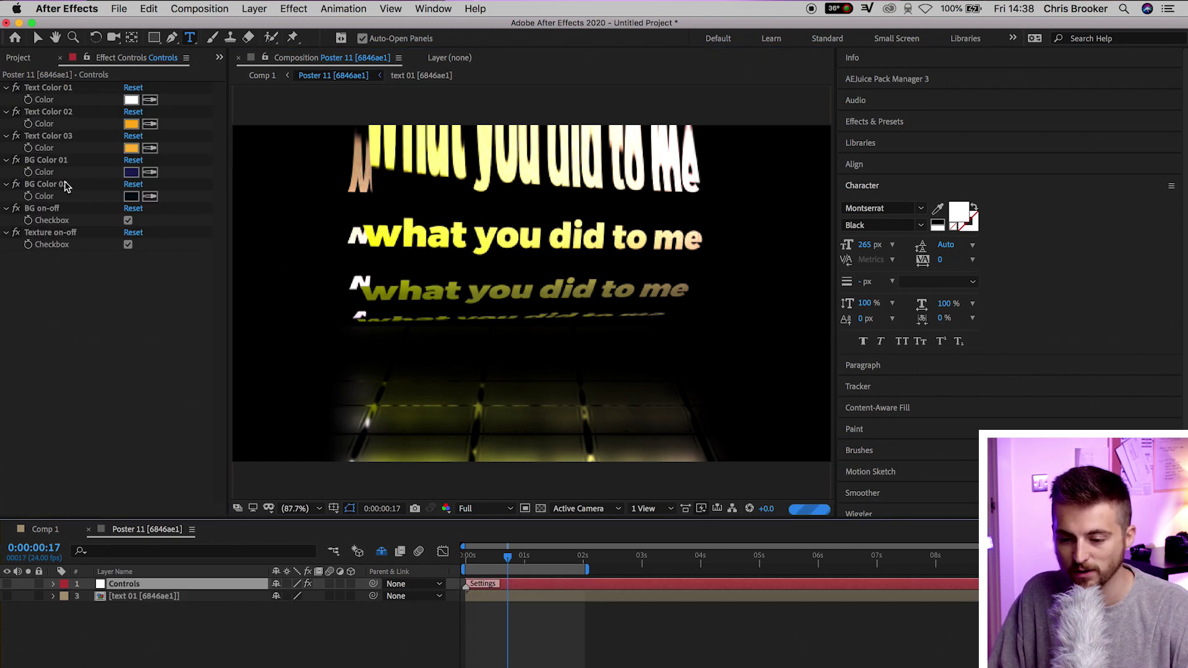
pyautogui.click(58, 159)
pyautogui.click(132, 173)
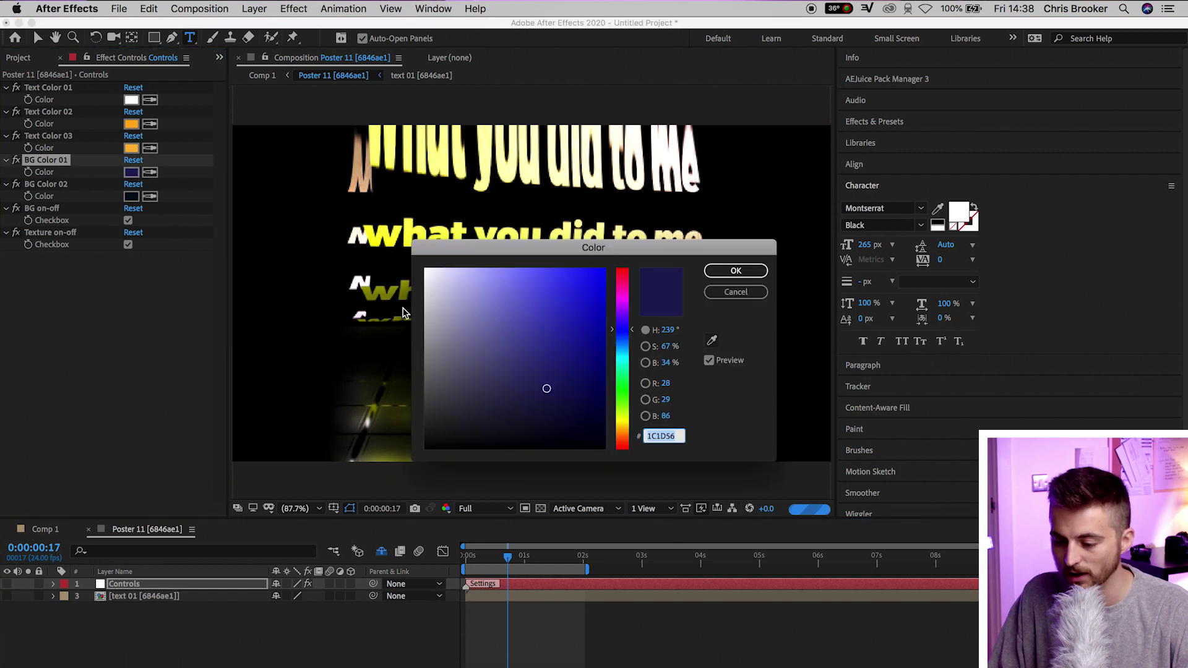
pyautogui.moveTo(623, 329); pyautogui.dragTo(606, 402)
pyautogui.click(733, 270)
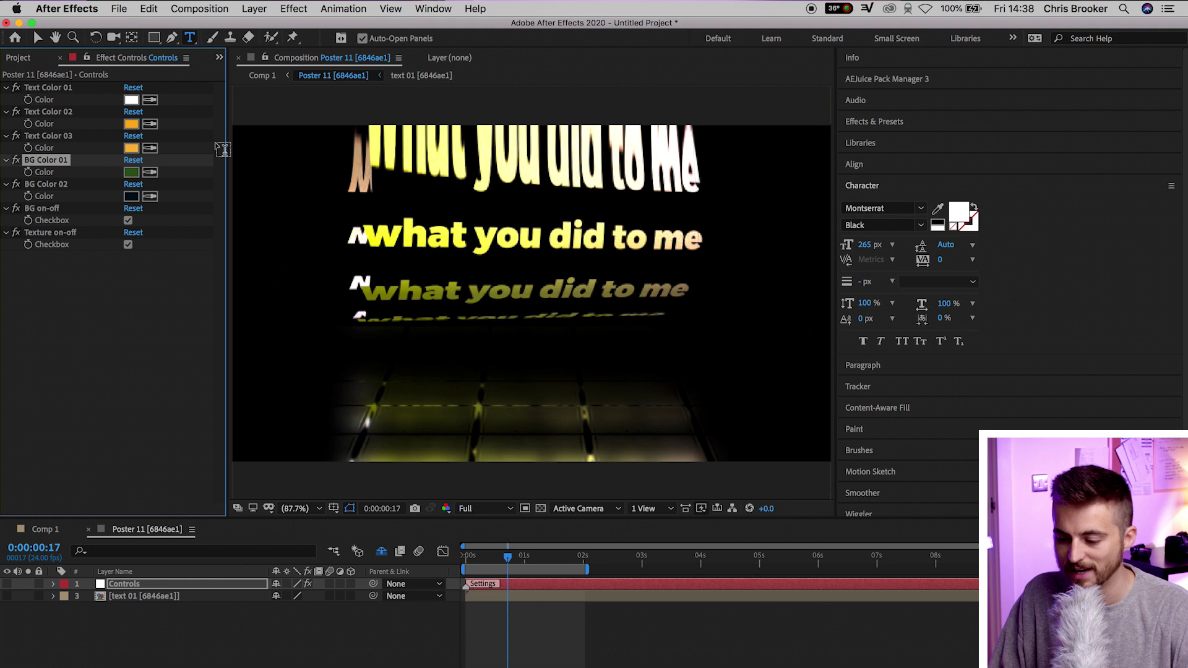
pyautogui.click(132, 124)
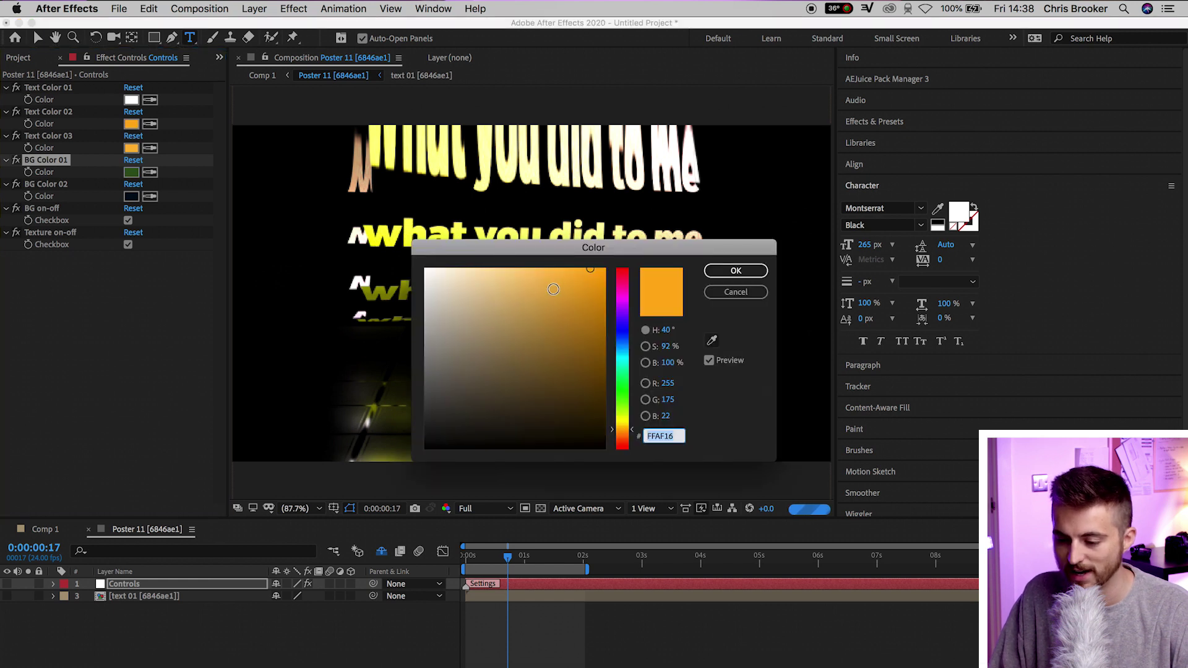
pyautogui.moveTo(622, 351); pyautogui.dragTo(623, 303)
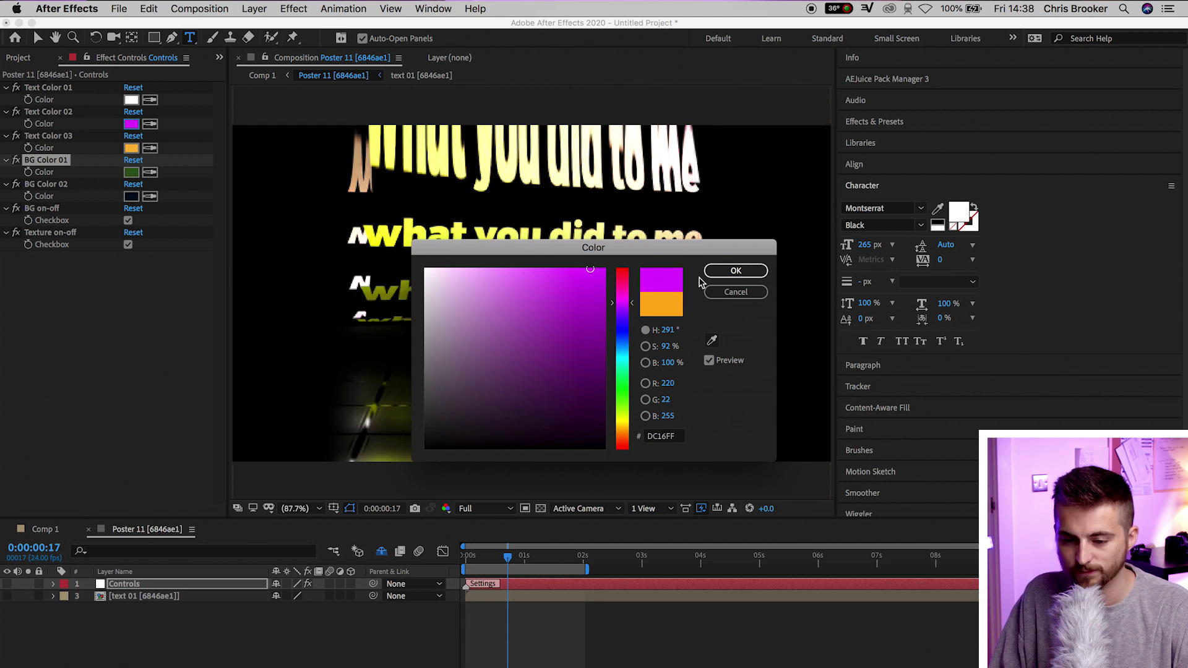
pyautogui.click(736, 270)
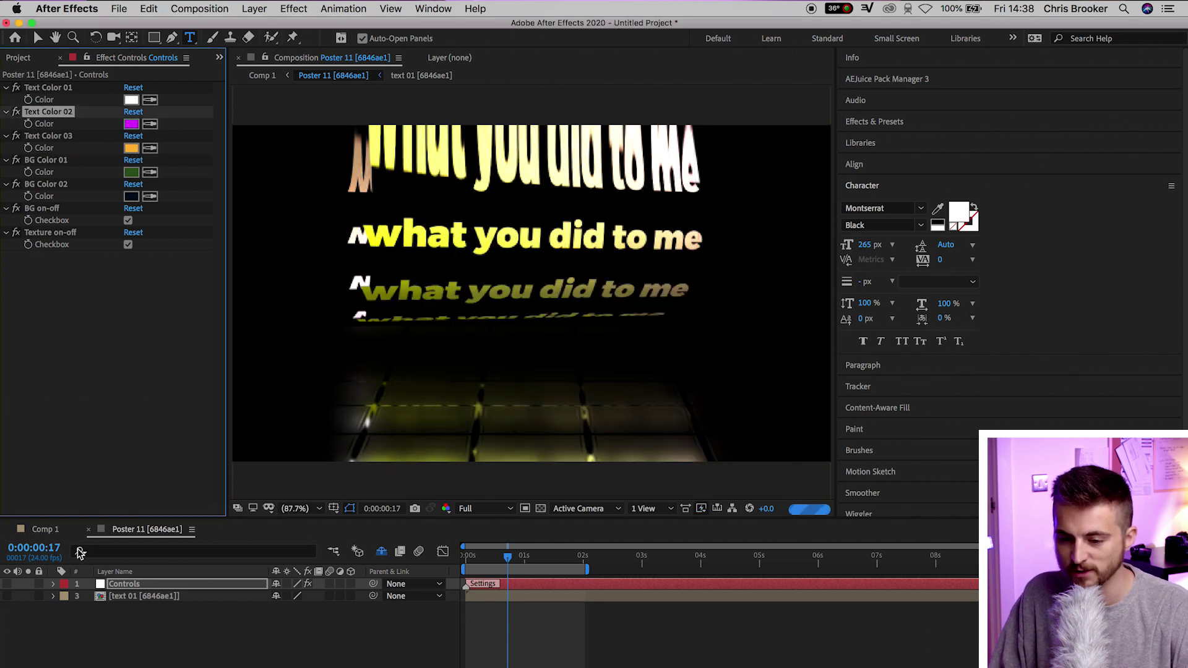
# - Close the Poster 11 composition and place the Comp 1 playhead at 0:00:04:04
pyautogui.click(87, 530)
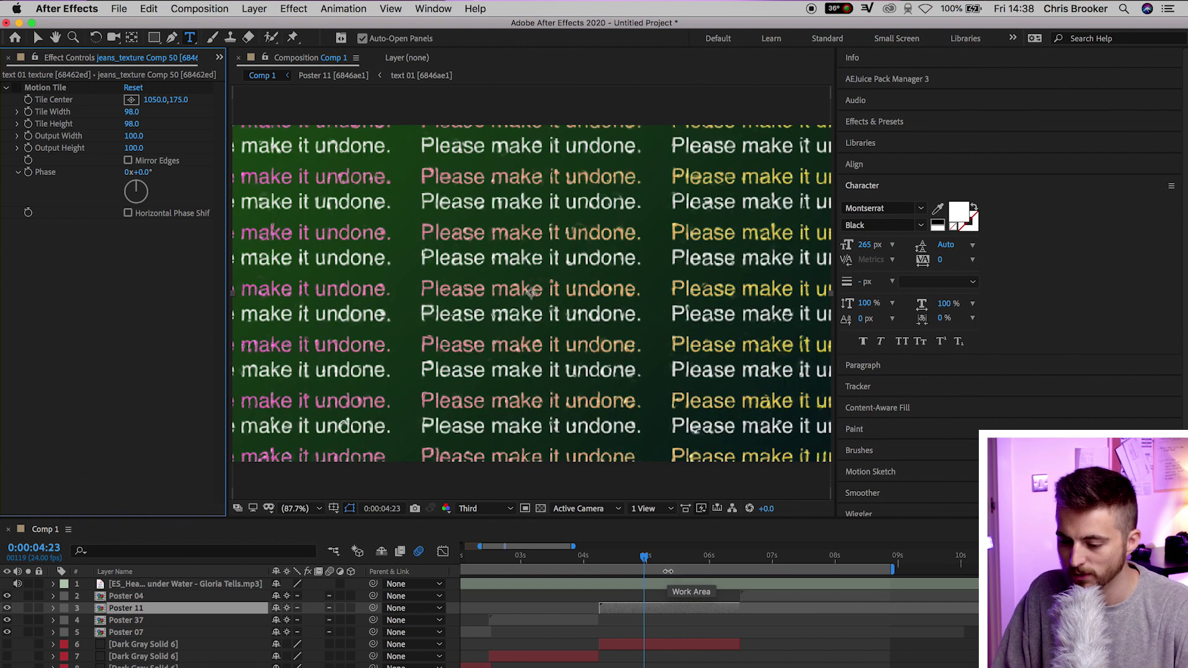
pyautogui.moveTo(610, 561); pyautogui.dragTo(592, 563)
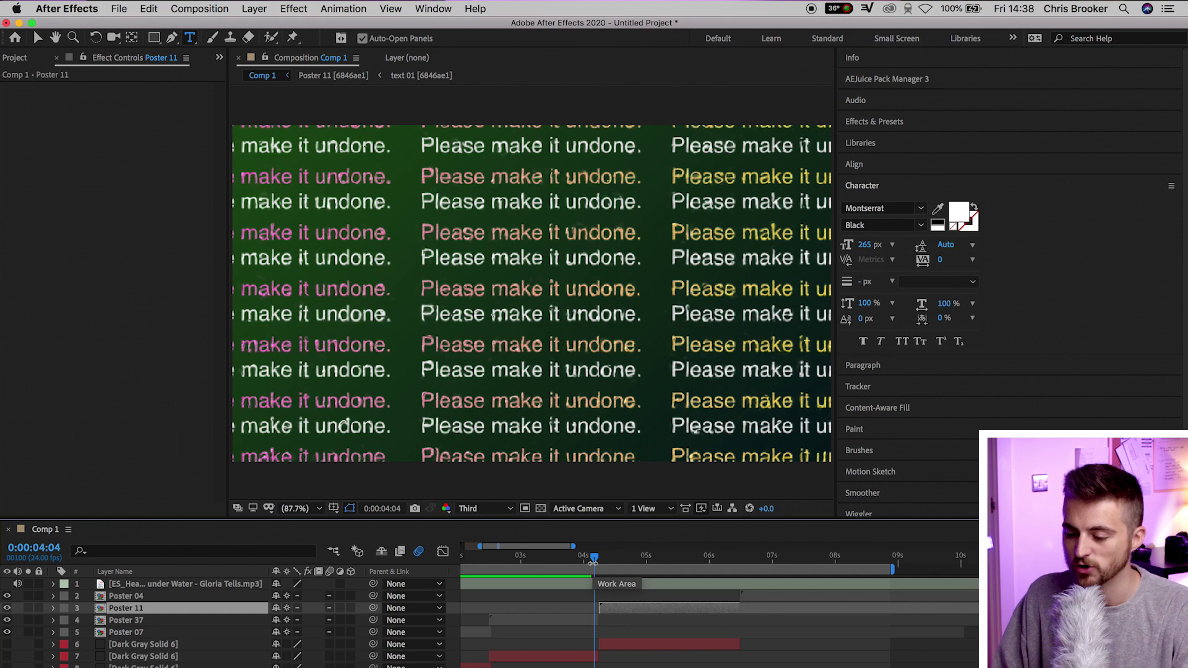